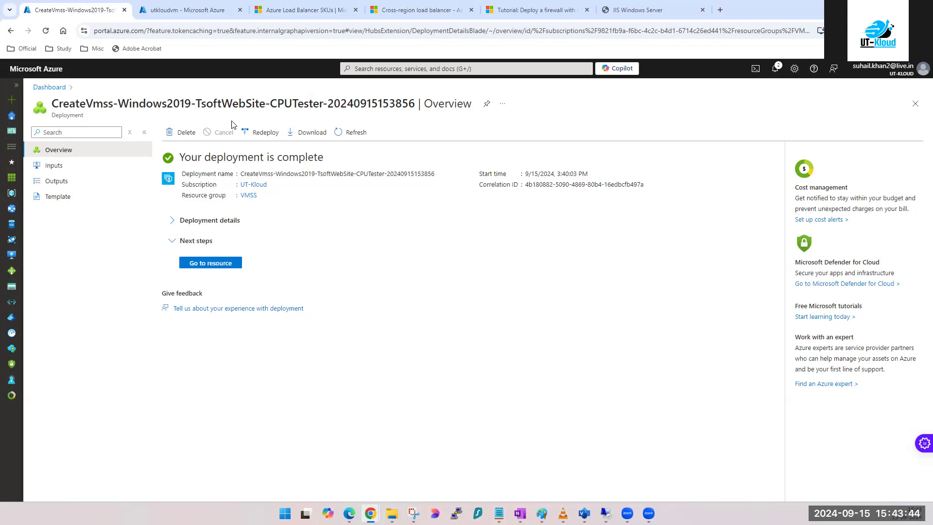
Step: Open the utkloud-vm scale set from the list of virtual machine scale sets
left_click(496, 66)
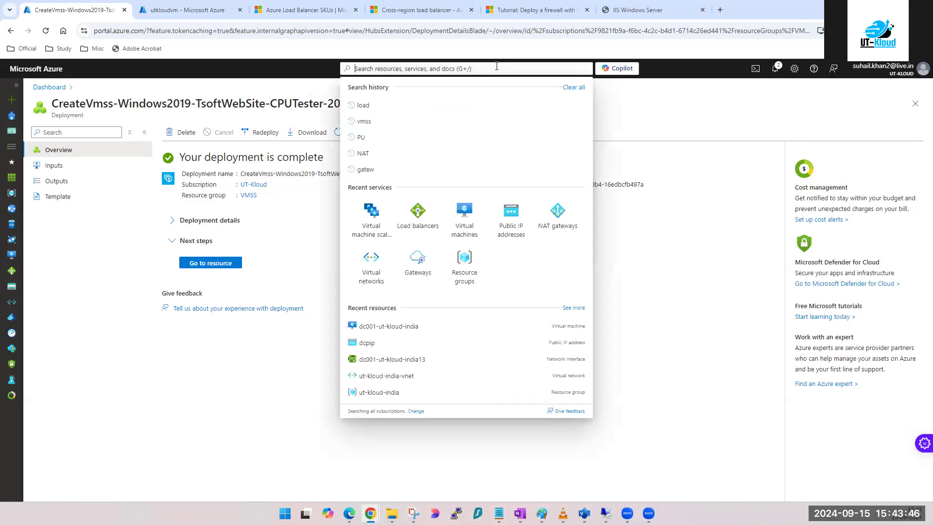
left_click(380, 232)
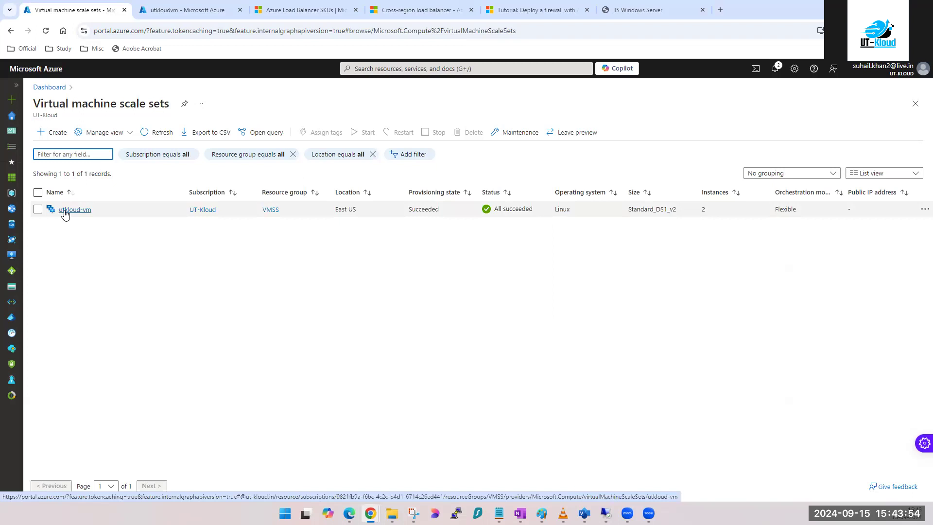
double_click(702, 209)
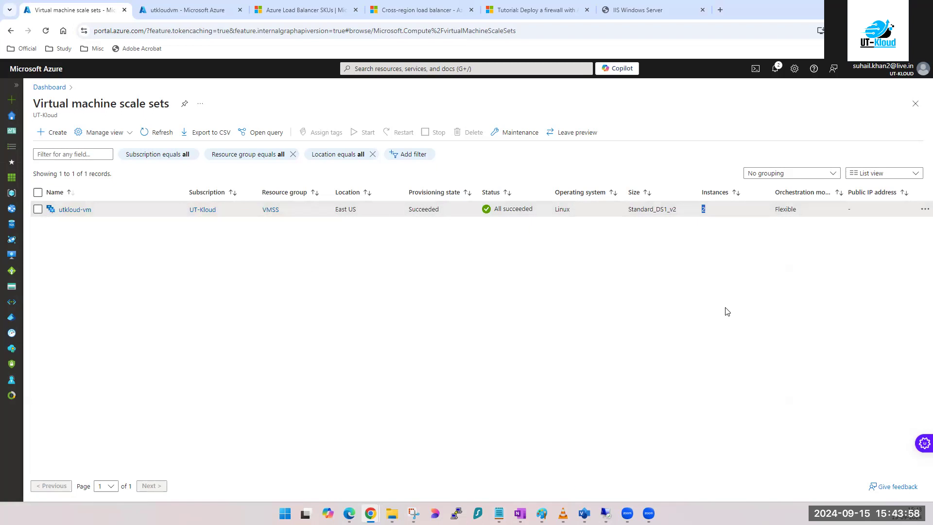
left_click(713, 219)
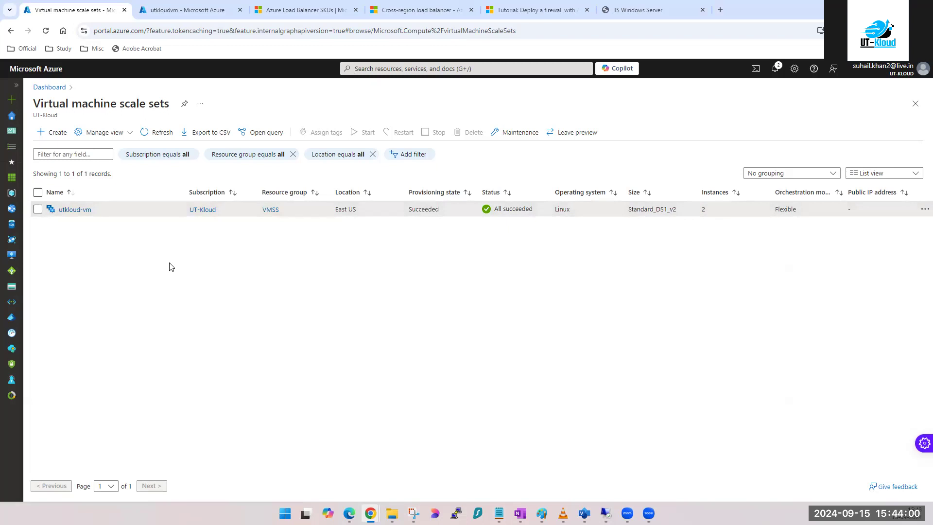
left_click(74, 208)
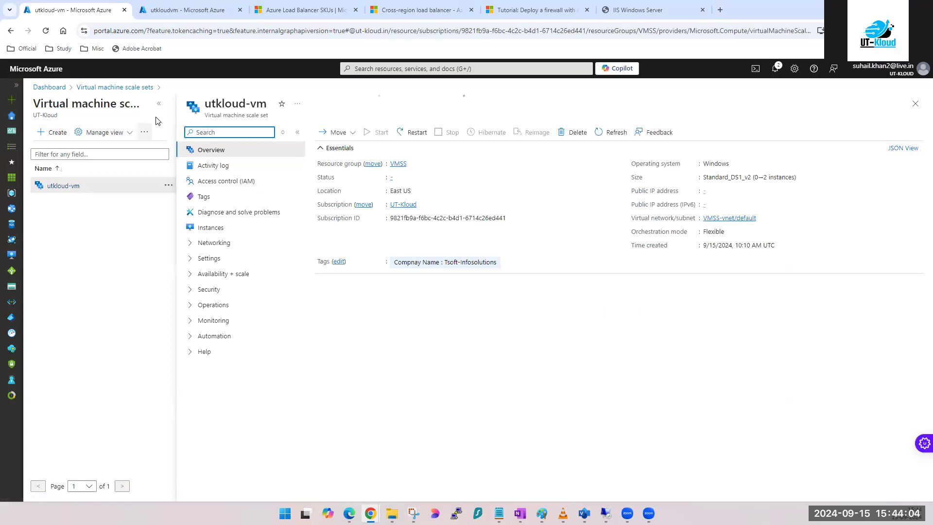
left_click(159, 103)
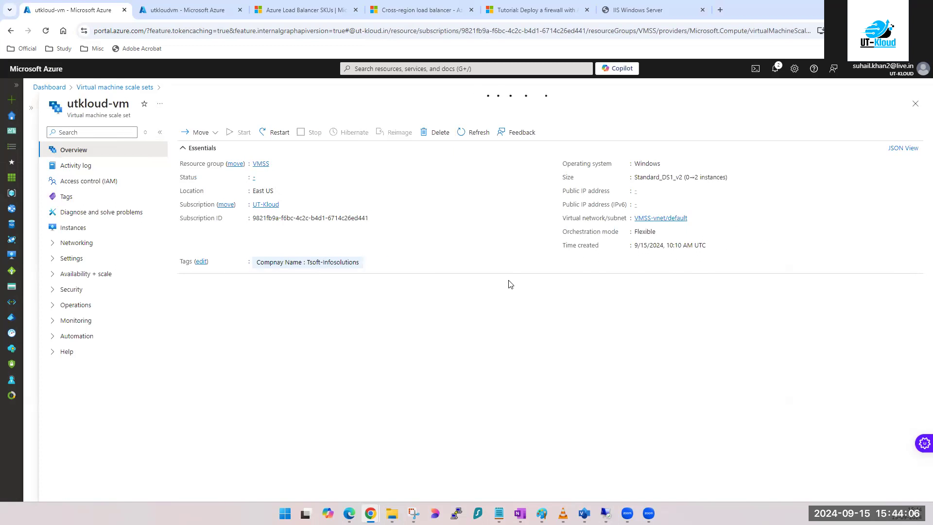
Step: Open the Scaling configuration of utkloud-vm and look through its custom autoscale settings
left_click(53, 243)
left_click(52, 243)
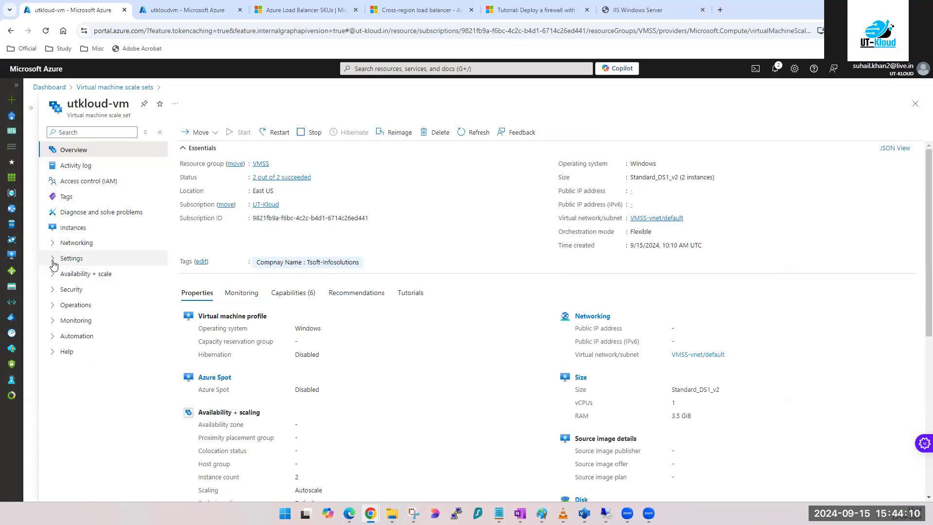
left_click(53, 263)
left_click(53, 259)
left_click(53, 275)
left_click(69, 291)
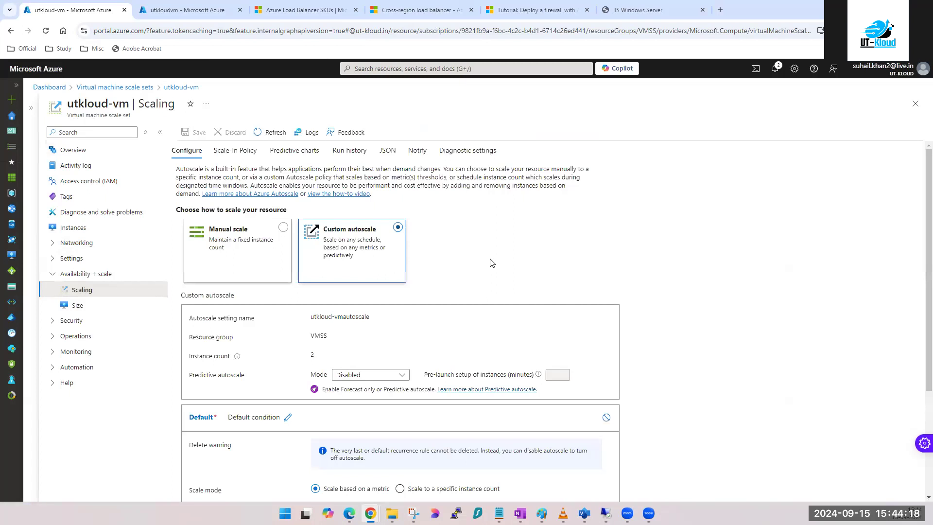
scroll(493, 263, "down", 2)
scroll(520, 337, "up", 2)
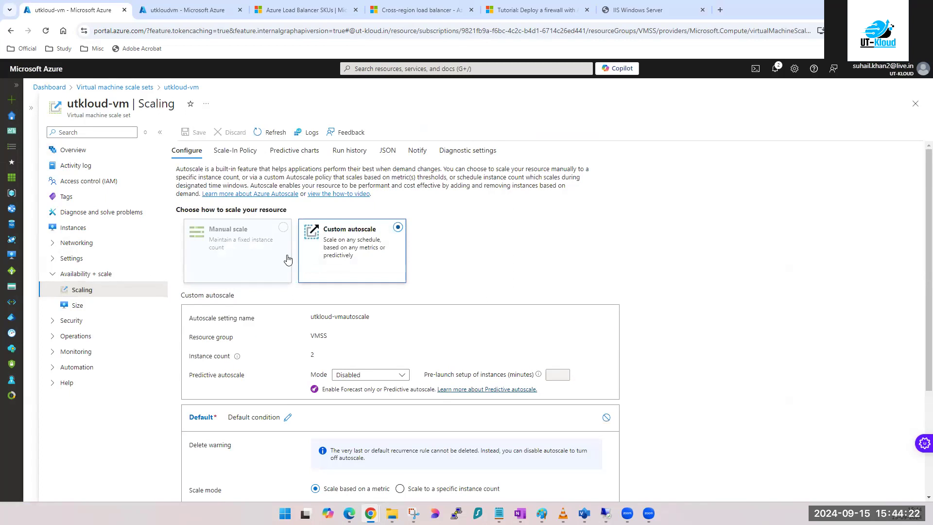
Step: Switch utkloud-vm from custom autoscale to Manual scale and save the change
left_click(282, 233)
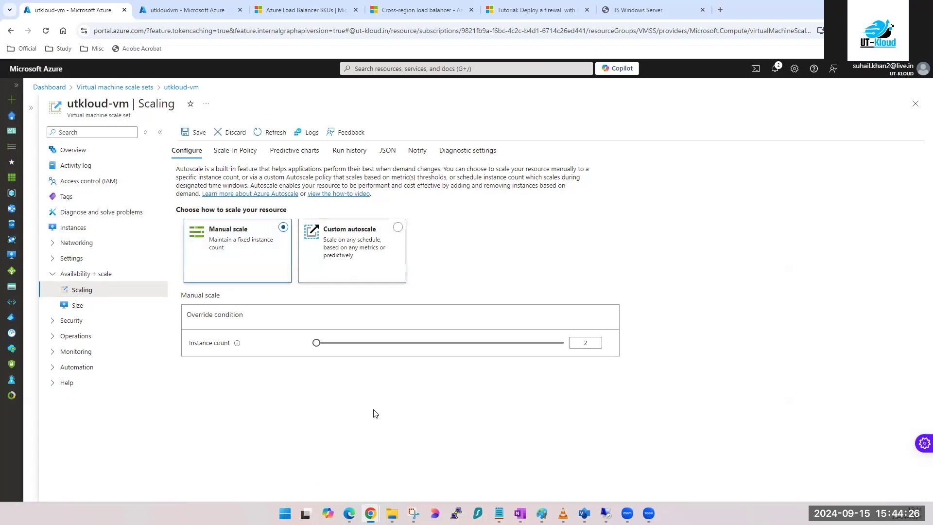
left_click(181, 134)
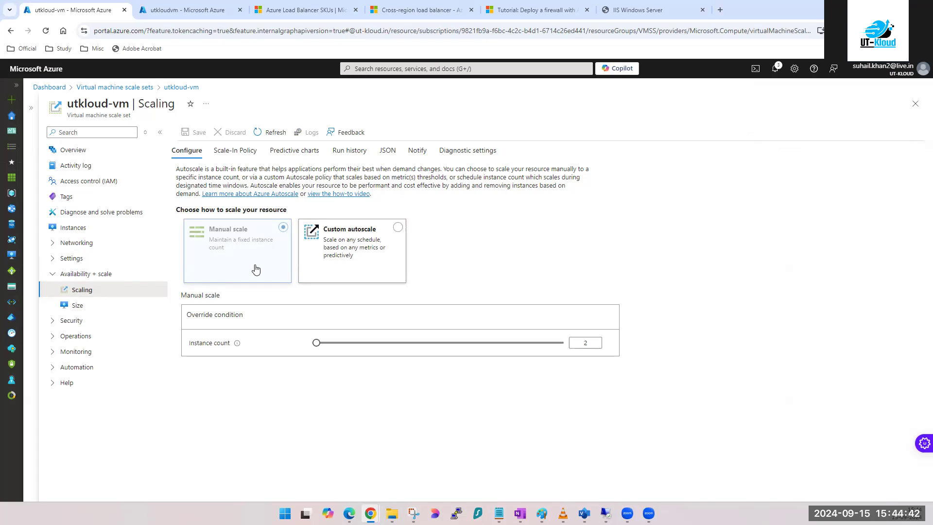
double_click(586, 342)
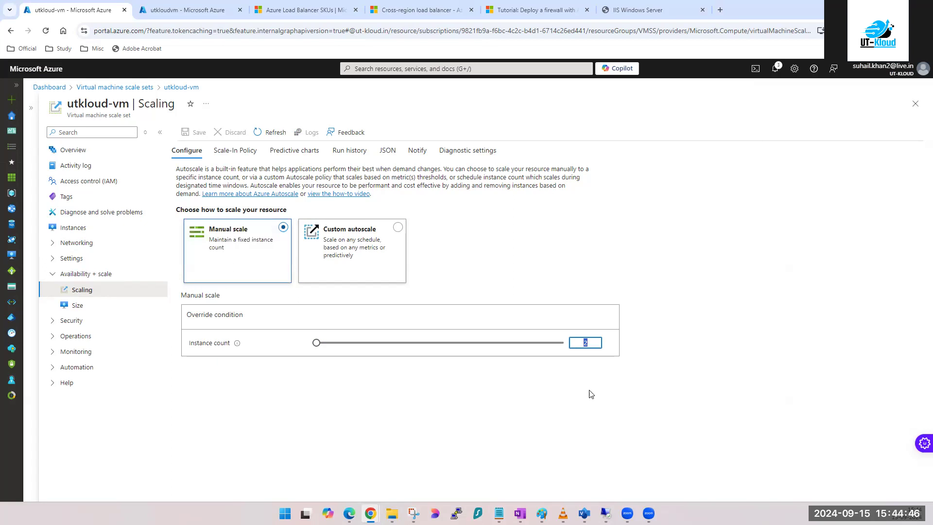
Step: Duplicate the browser tab and open the Instances list of the utkloud-vm scale set in the copy
right_click(89, 16)
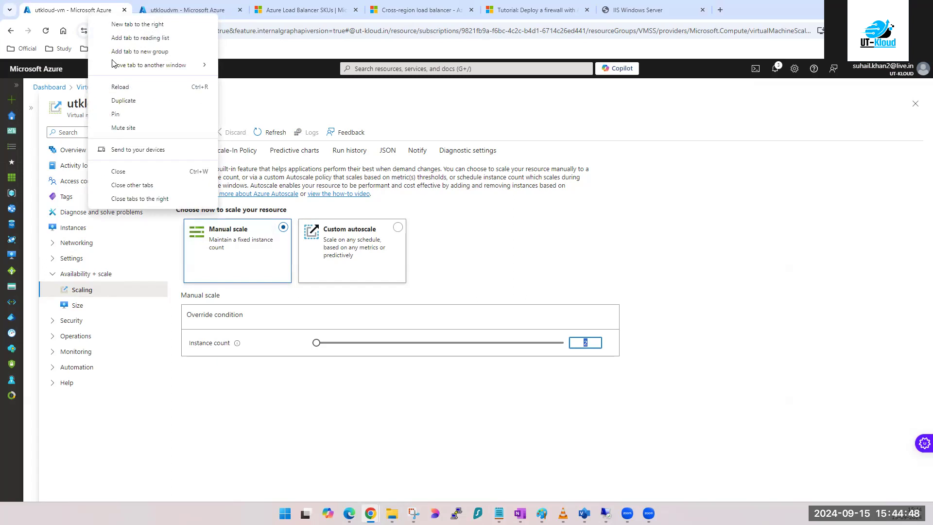
left_click(125, 100)
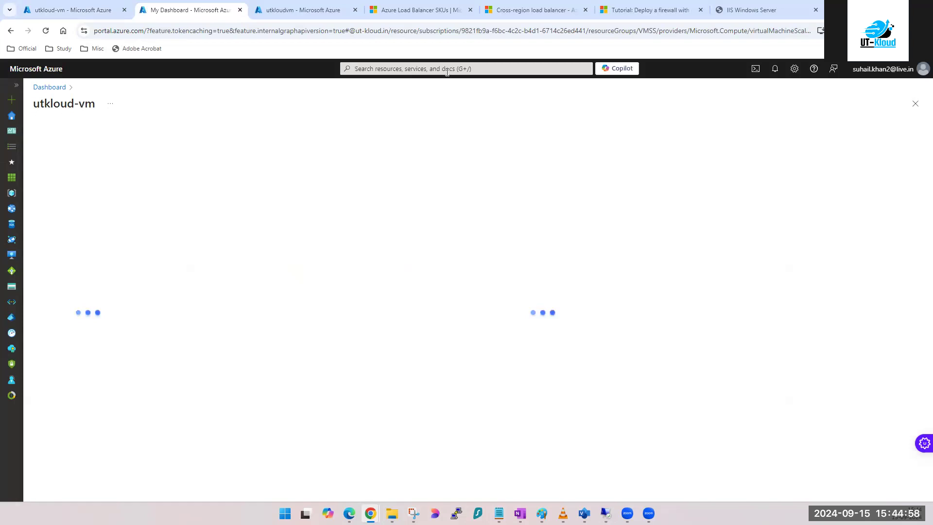
left_click(450, 69)
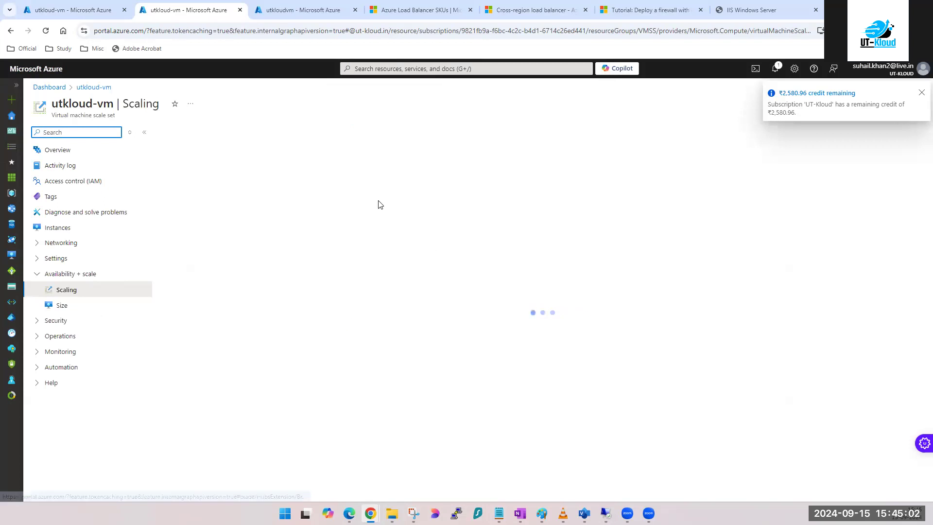
left_click(374, 229)
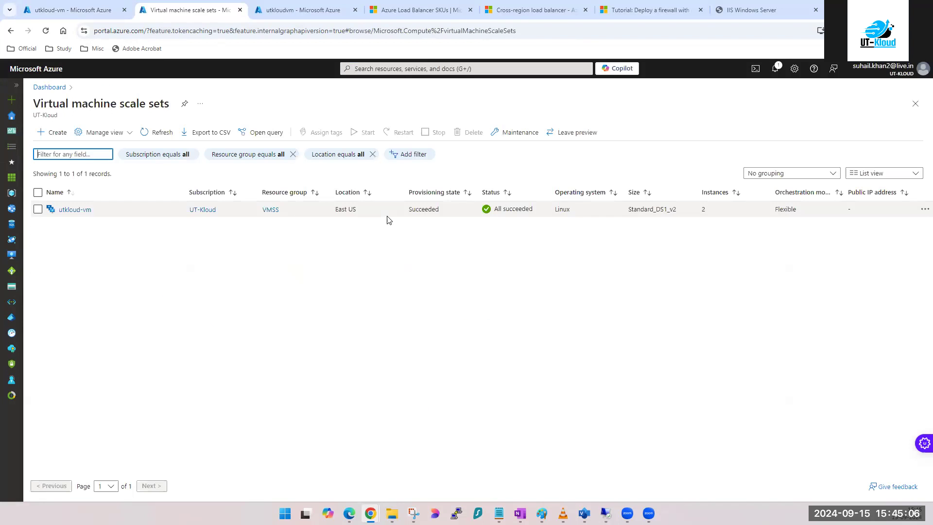
left_click(63, 211)
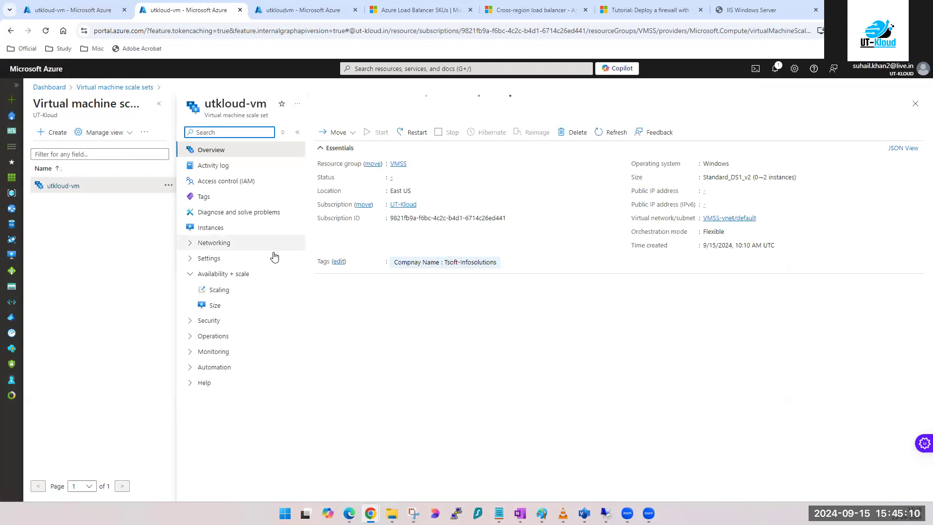
left_click(205, 231)
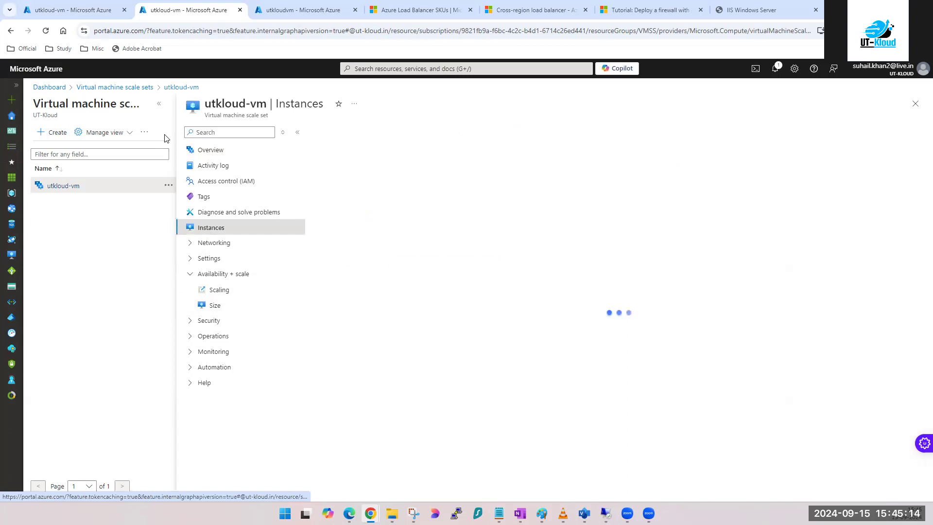
left_click(157, 105)
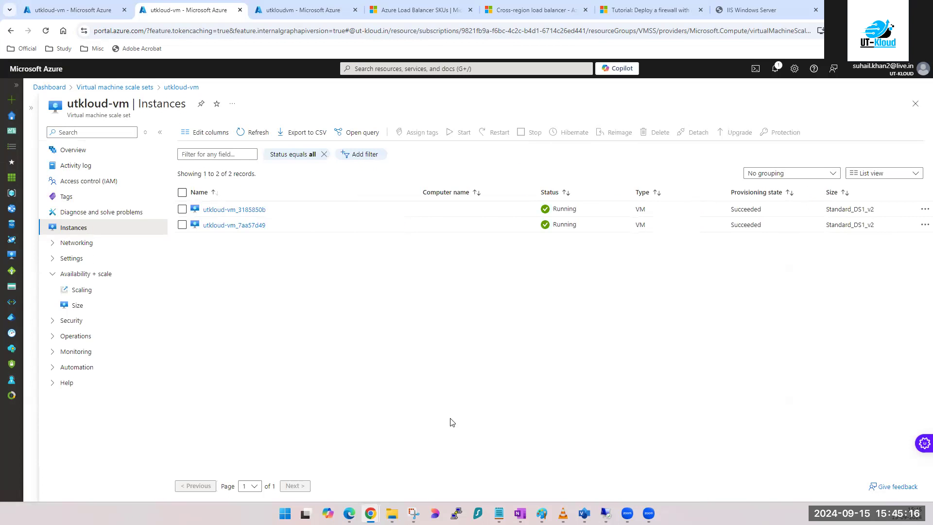
Step: Return to the Scaling page, set the manual instance count to 4, and save it
left_click(70, 10)
double_click(581, 343)
key("BackSpace")
type("2")
double_click(591, 345)
type("4")
left_click(199, 133)
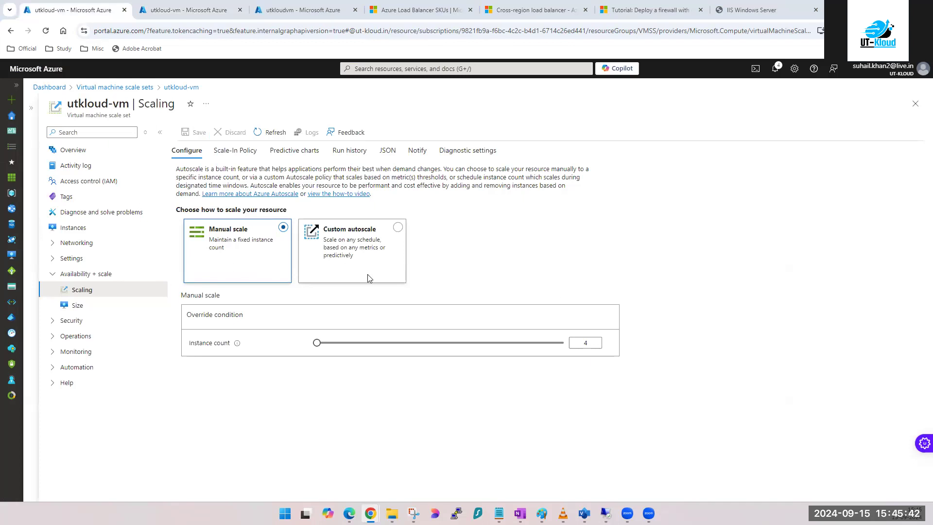
Step: Check the status of the scale set's instances against the Scaling page and refresh the instance list
left_click(192, 14)
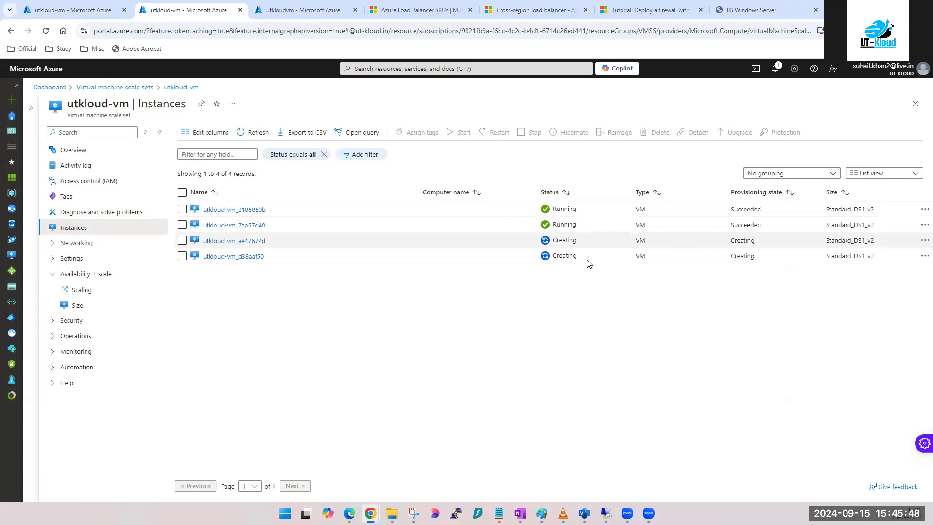
left_click(66, 14)
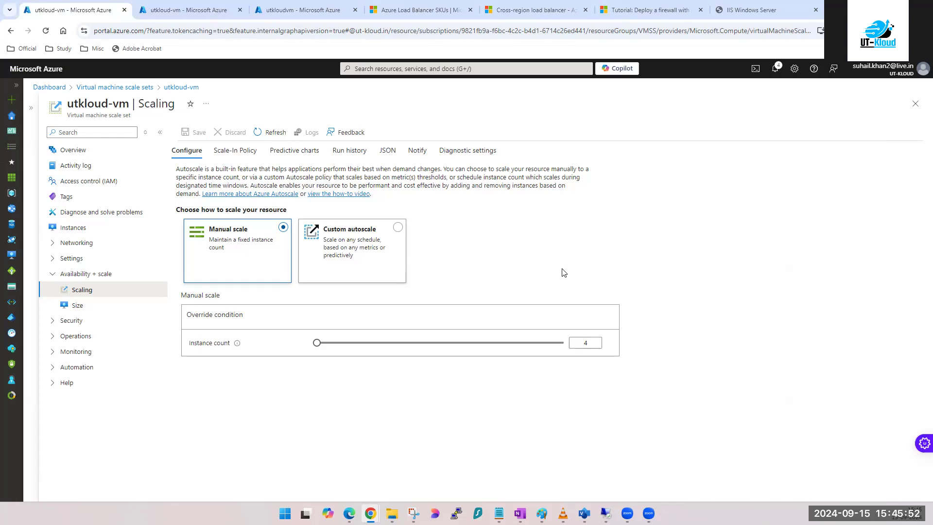
key("ctrl+Tab")
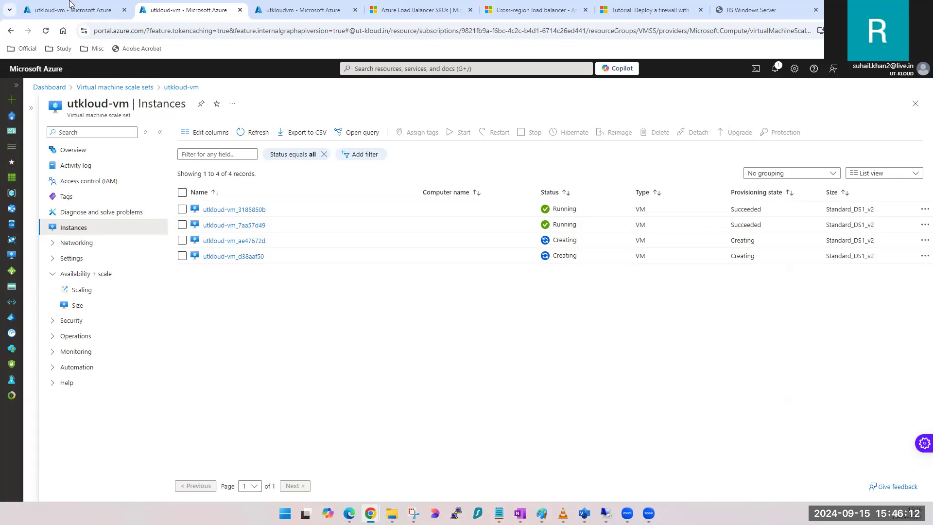
left_click(95, 13)
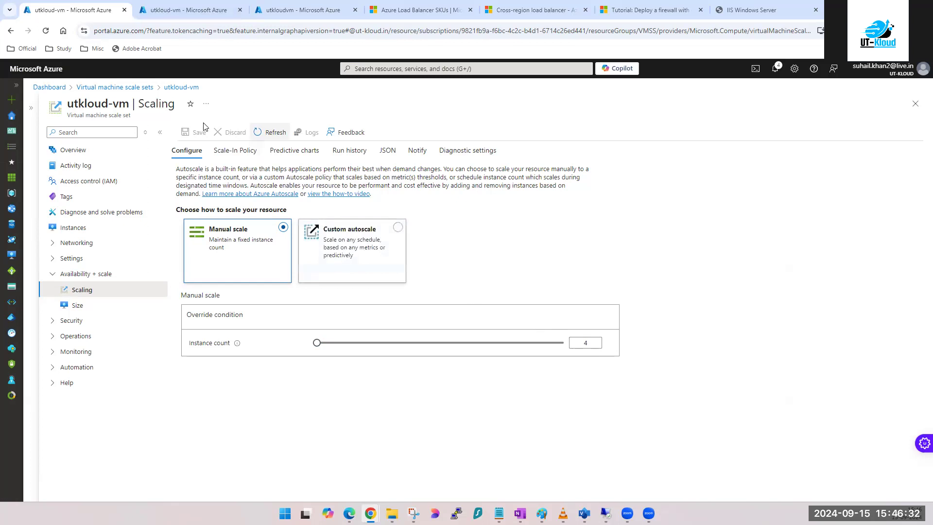
left_click(165, 11)
left_click(257, 132)
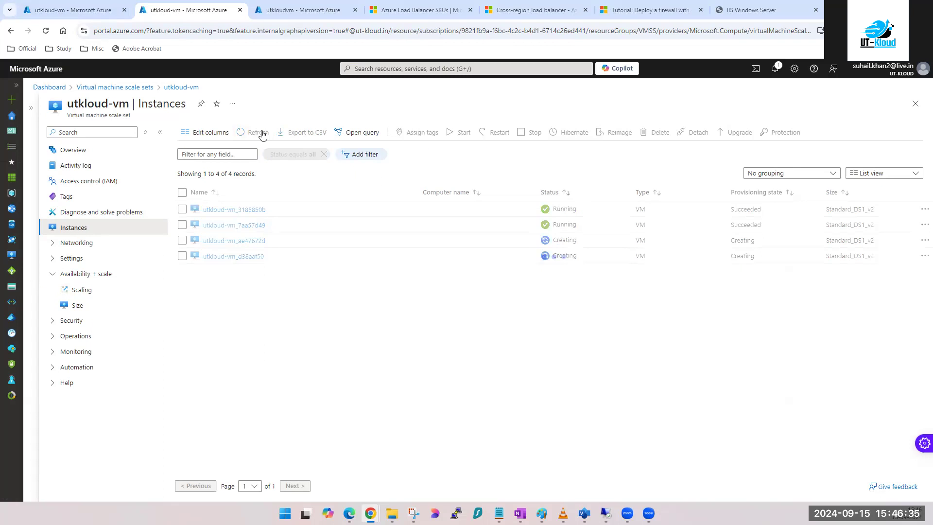
Step: Set the manual instance count to 2, save it, and refresh the instance list in the other tab
left_click(90, 11)
double_click(586, 347)
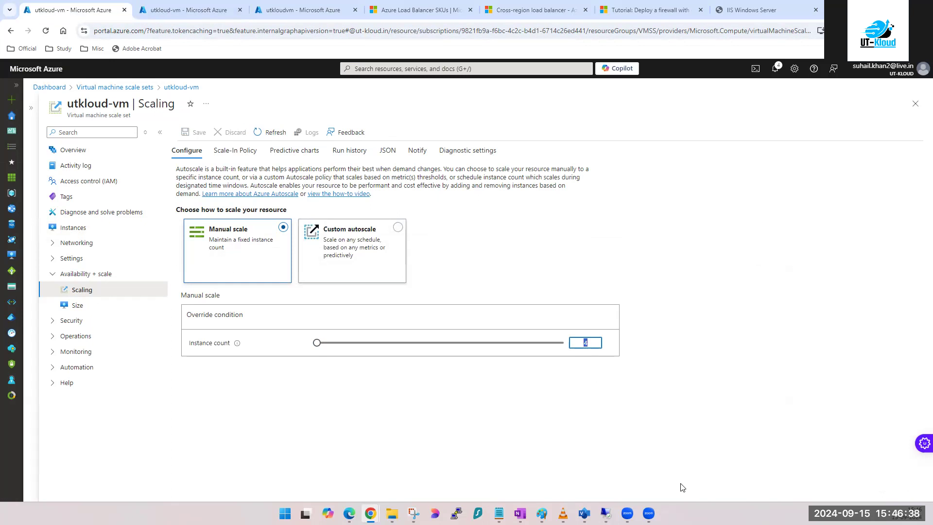
left_click(288, 401)
left_click(186, 135)
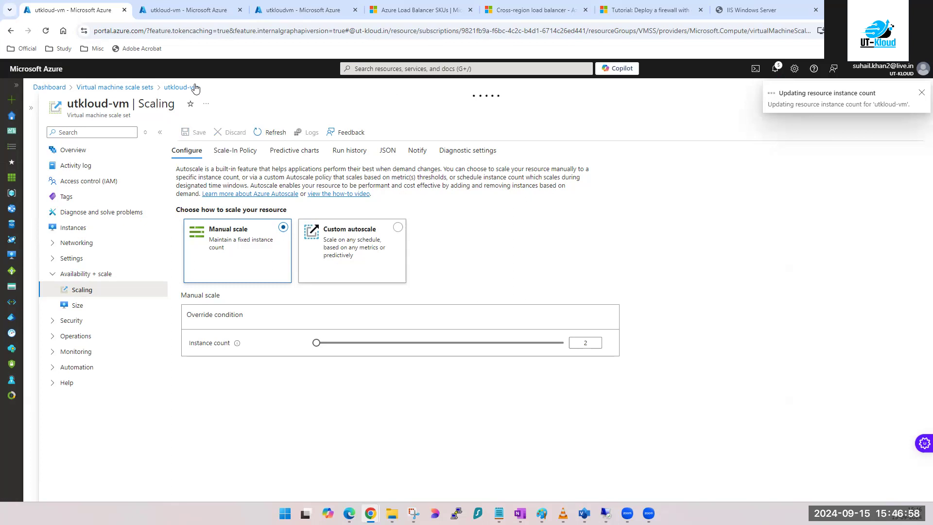
left_click(204, 12)
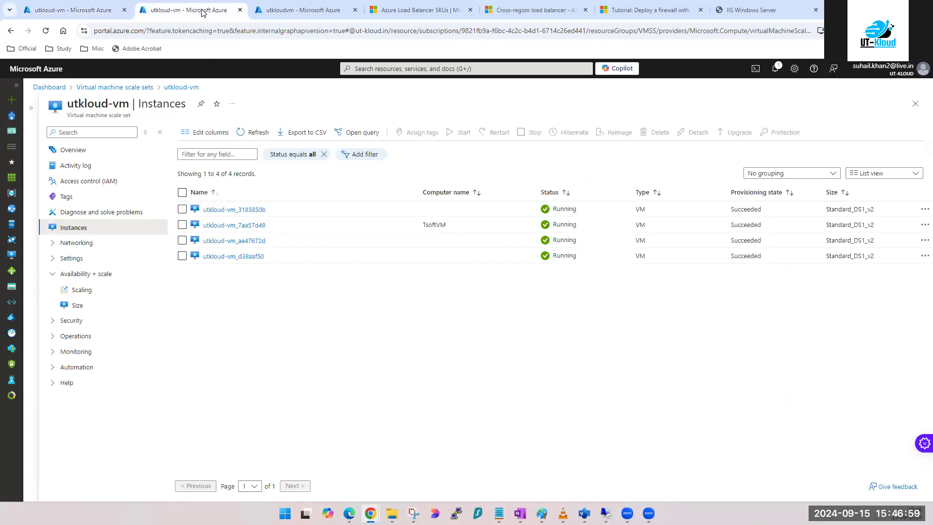
left_click(248, 134)
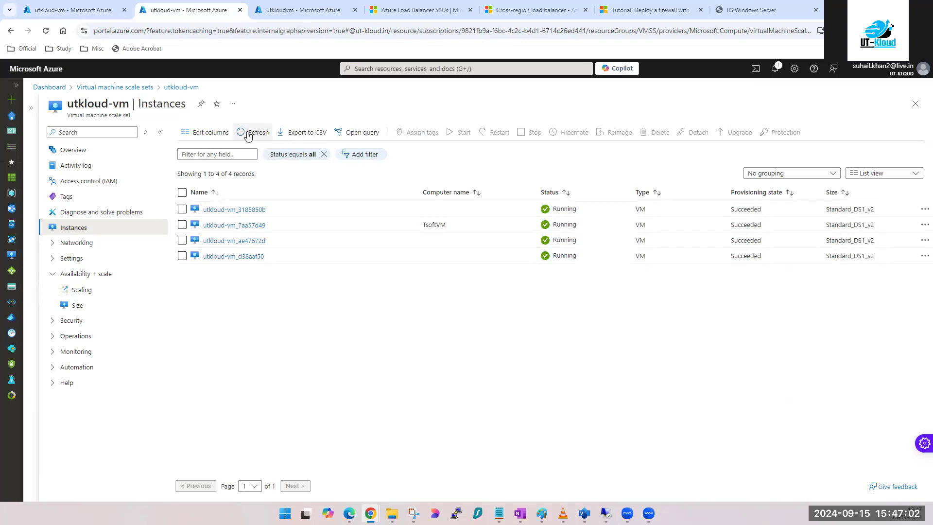
Step: Open the Scale-In Policy settings of utkloud-vm and show the available deletion-order options
left_click(82, 14)
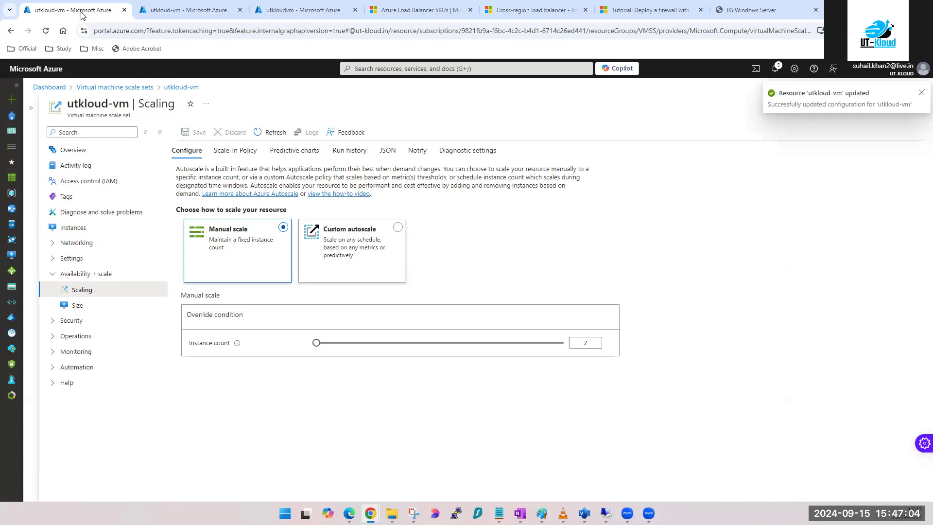
left_click(229, 150)
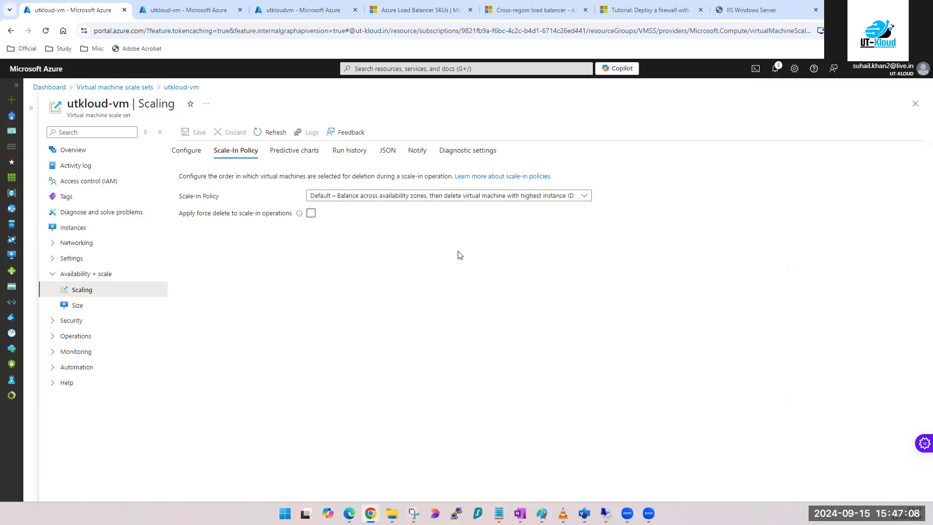
left_click(367, 196)
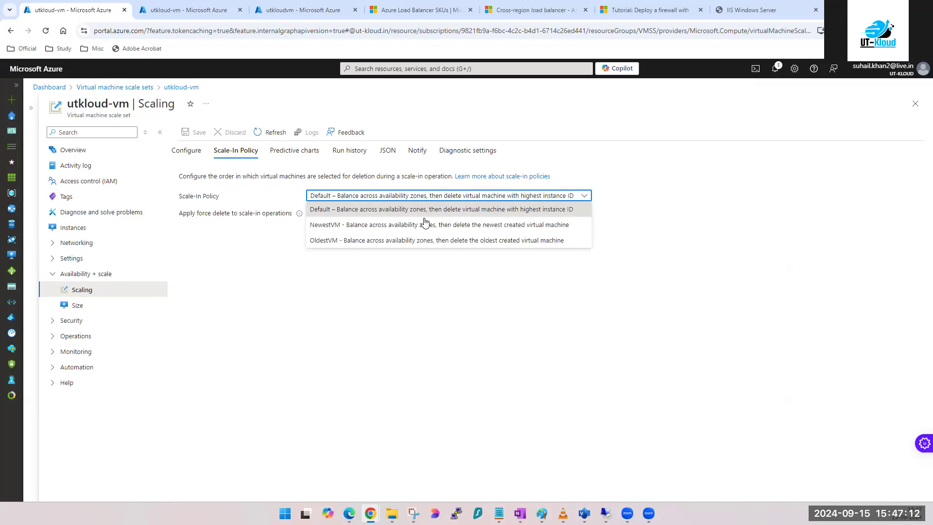
Step: Refresh the instance list again to check on the scale-in, and return to the scaling tab
left_click(163, 11)
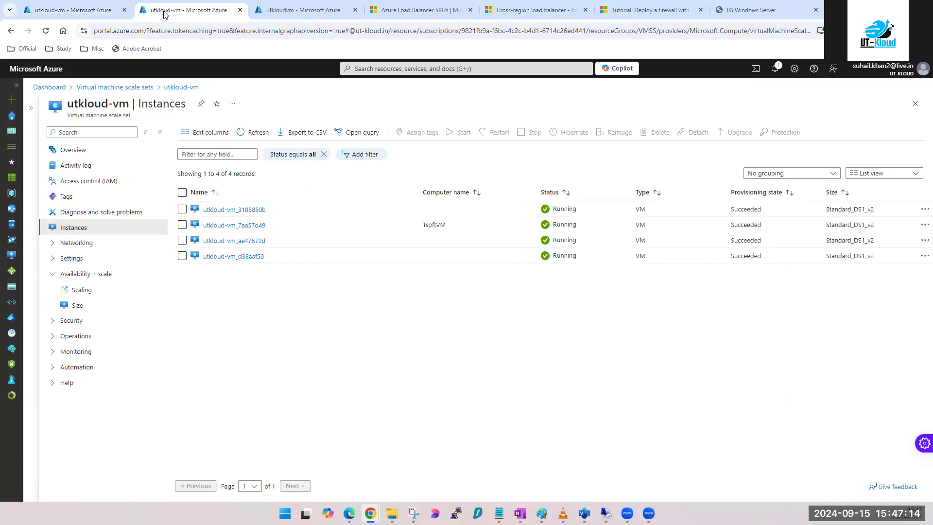
left_click(252, 132)
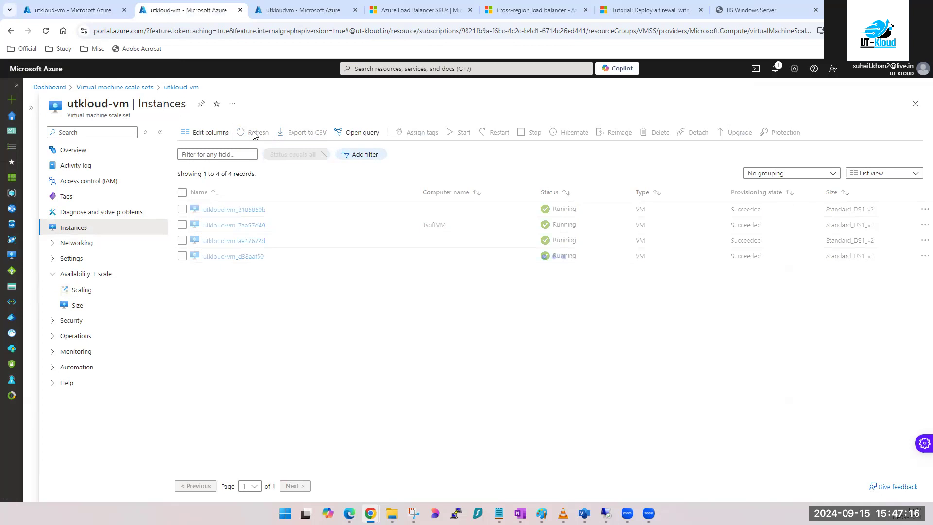
left_click(253, 133)
left_click(83, 15)
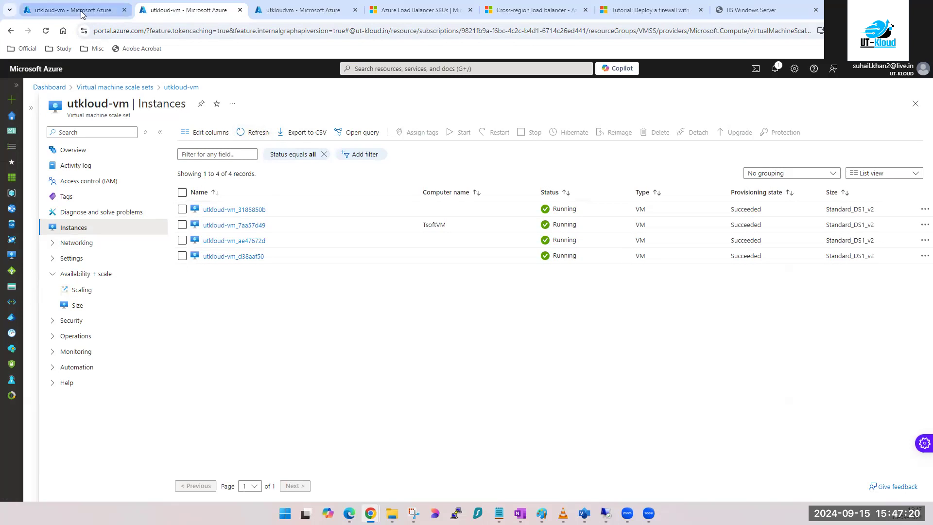
Step: Reload the scaling configuration of utkloud-vm and refresh the instance list in the other tab
left_click(172, 154)
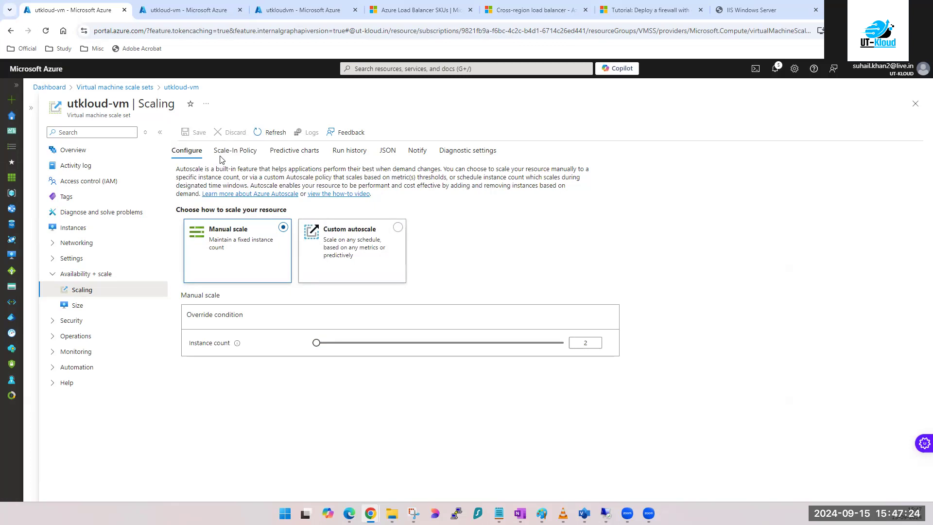
left_click(266, 132)
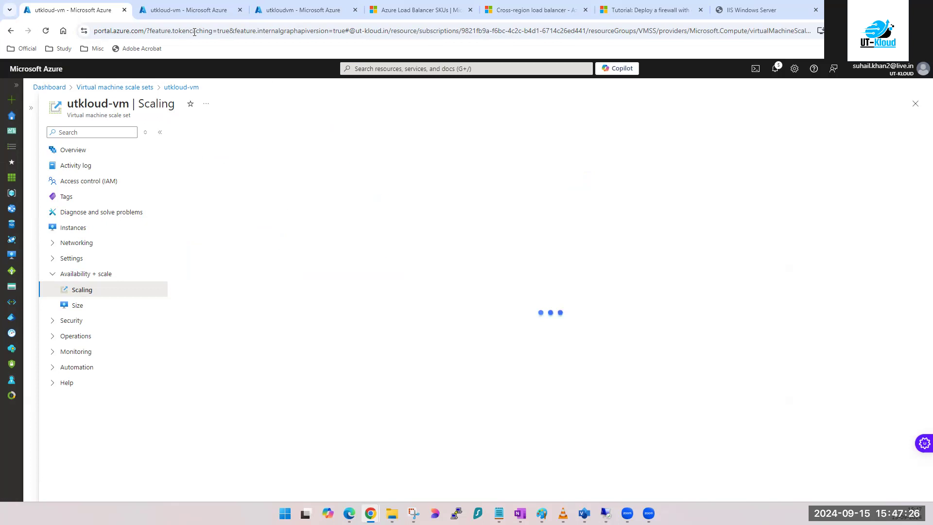
left_click(191, 11)
left_click(253, 135)
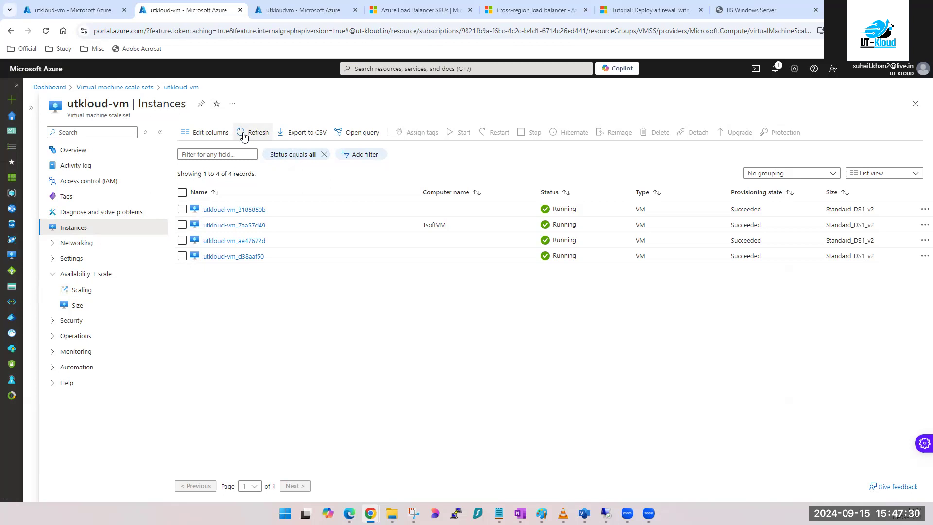
left_click(244, 135)
left_click(362, 341)
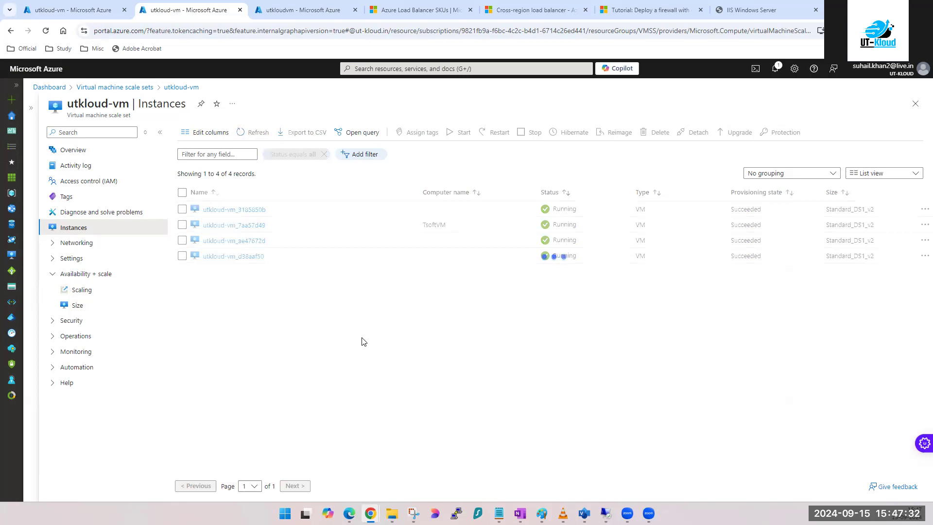
Step: Switch utkloud-vm to custom autoscale and open the scale-out rule for average Percentage CPU to review its criteria and action
left_click(81, 11)
left_click(331, 270)
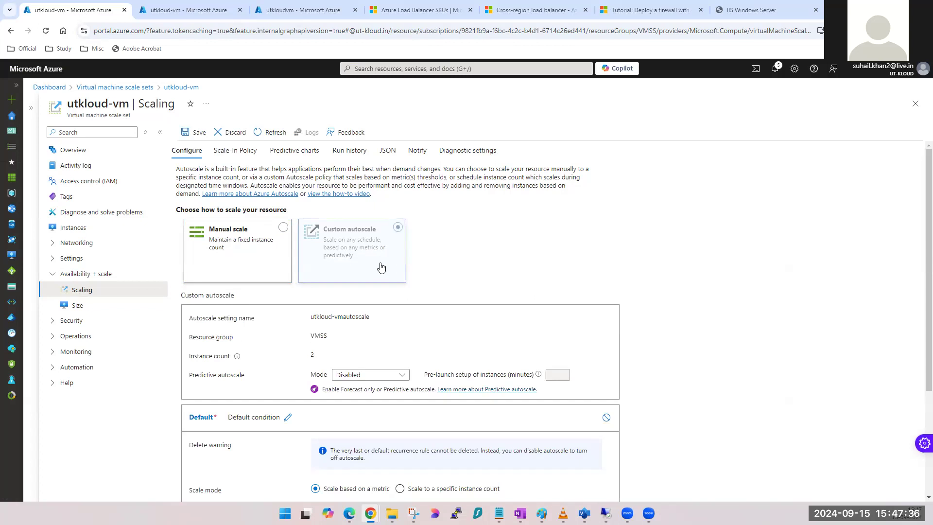
scroll(381, 268, "down", 3)
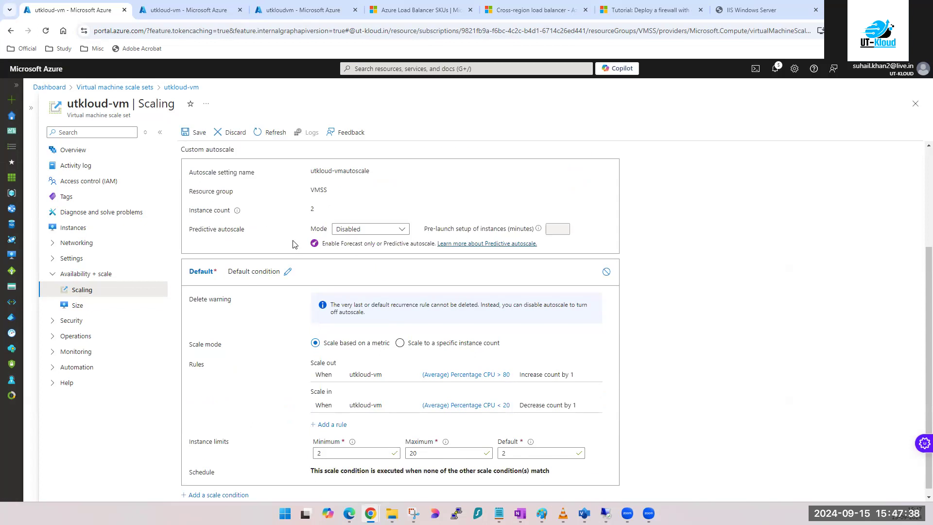
scroll(359, 269, "down", 1)
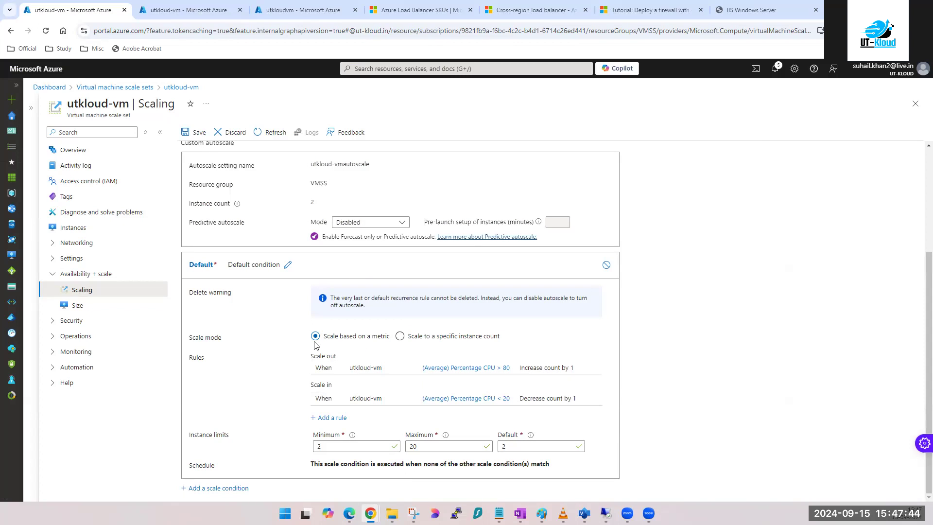
left_click(475, 370)
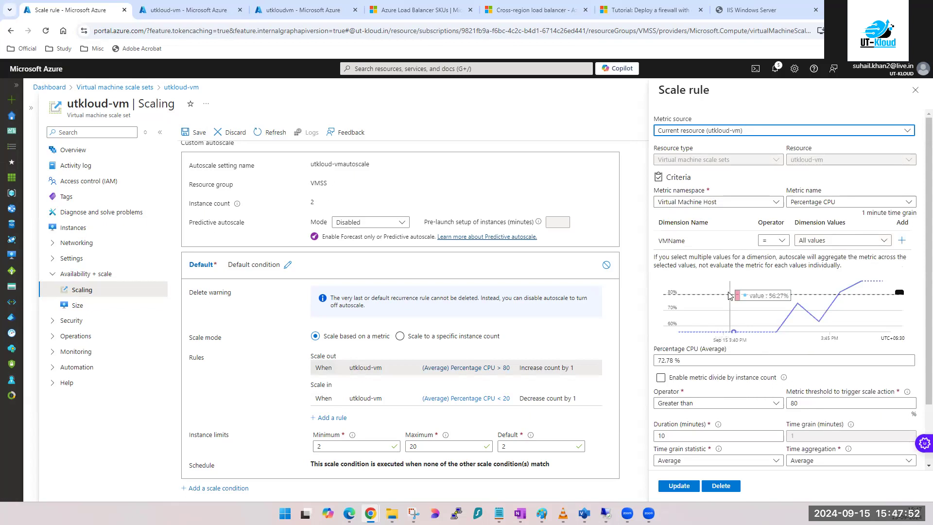
scroll(710, 280, "down", 2)
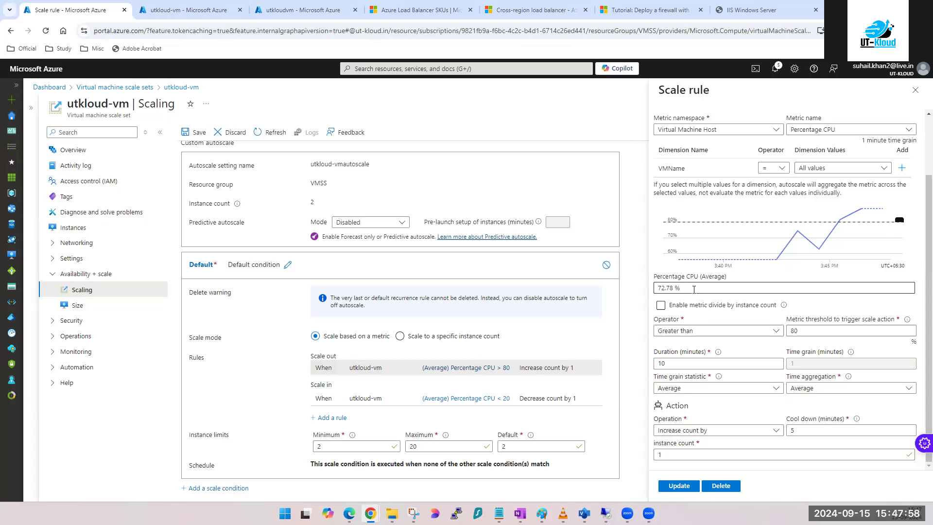
scroll(694, 289, "up", 2)
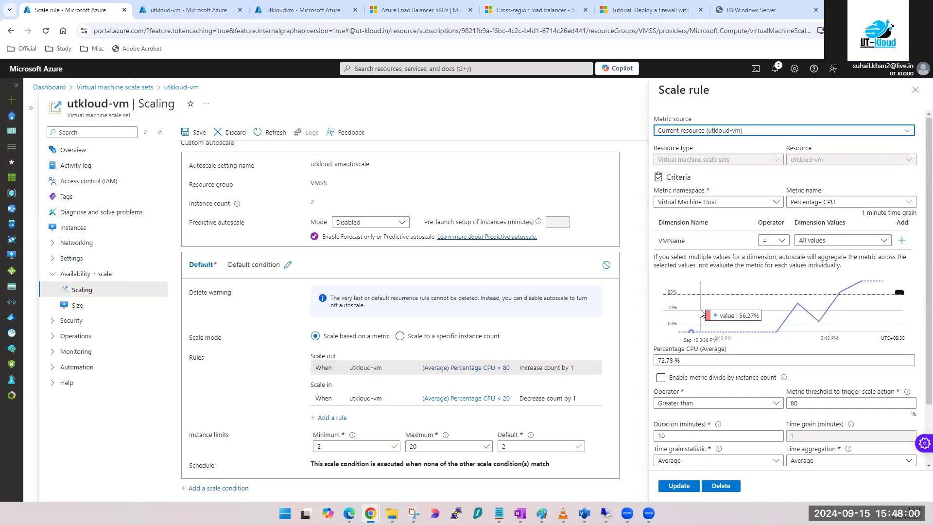
scroll(703, 314, "down", 1)
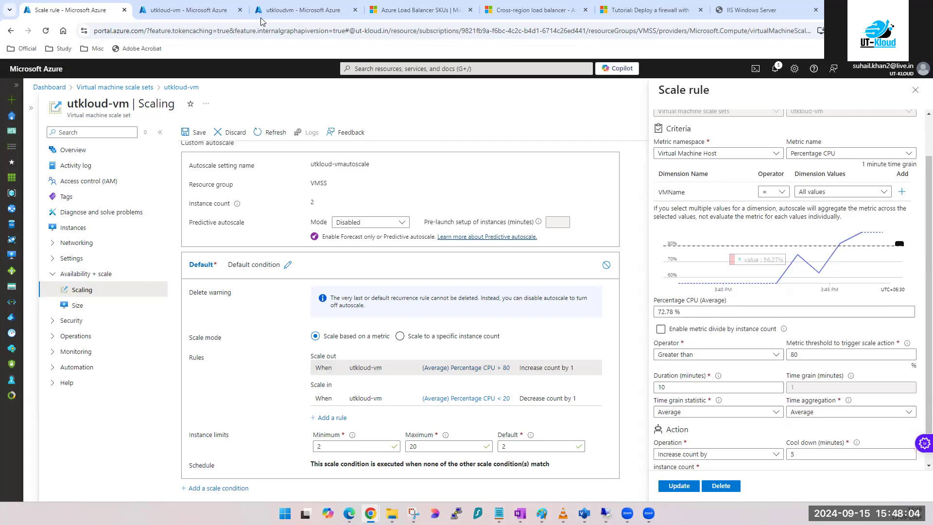
Step: Refresh the instance list in the other tab and return to the open scale-out rule
left_click(194, 11)
left_click(262, 136)
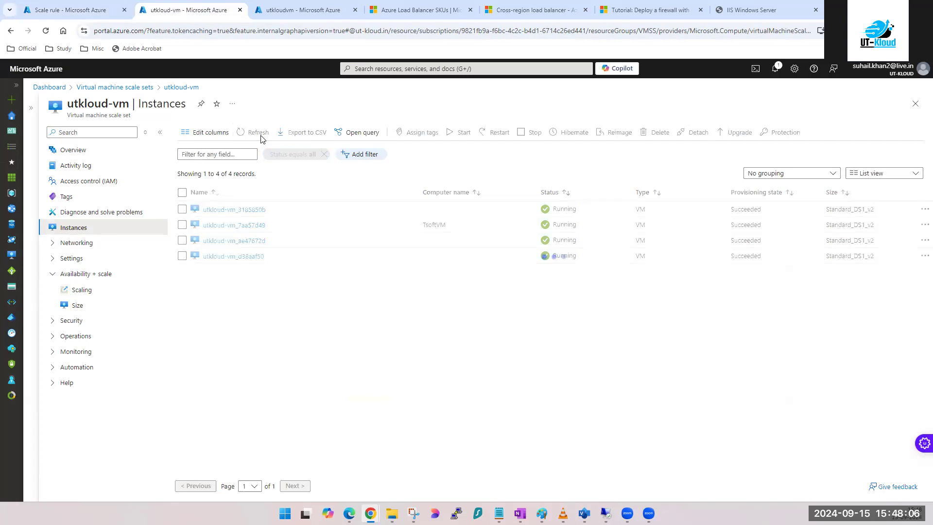
left_click(97, 12)
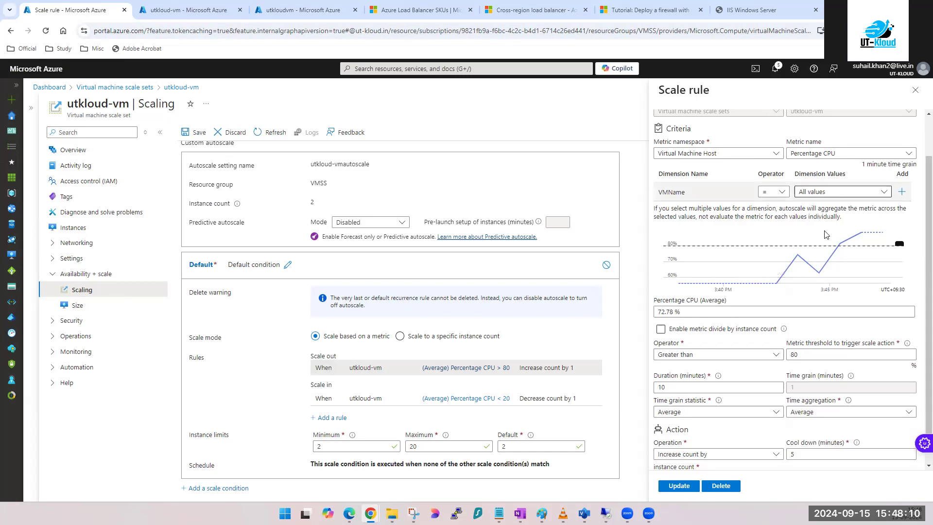
Step: Set the scale-out rule's metric threshold to 90% and its duration to 5 minutes
scroll(709, 320, "down", 1)
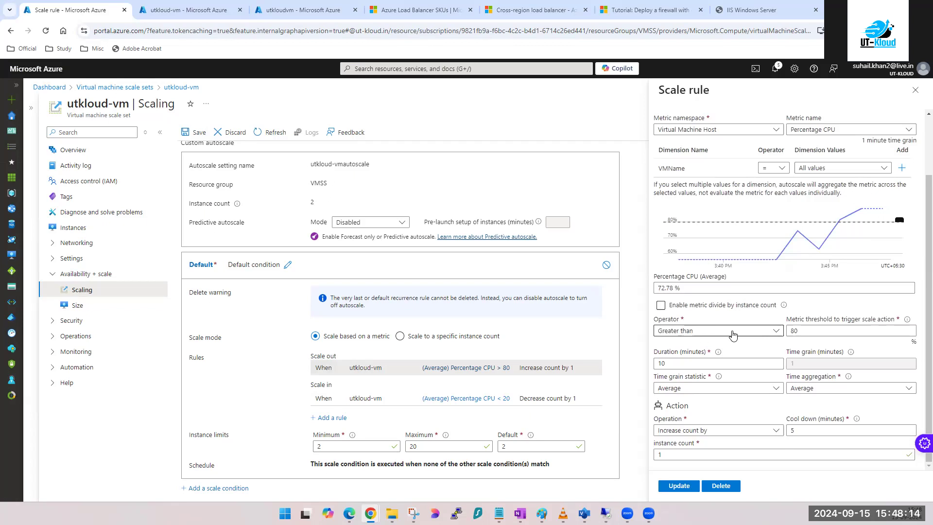
double_click(799, 330)
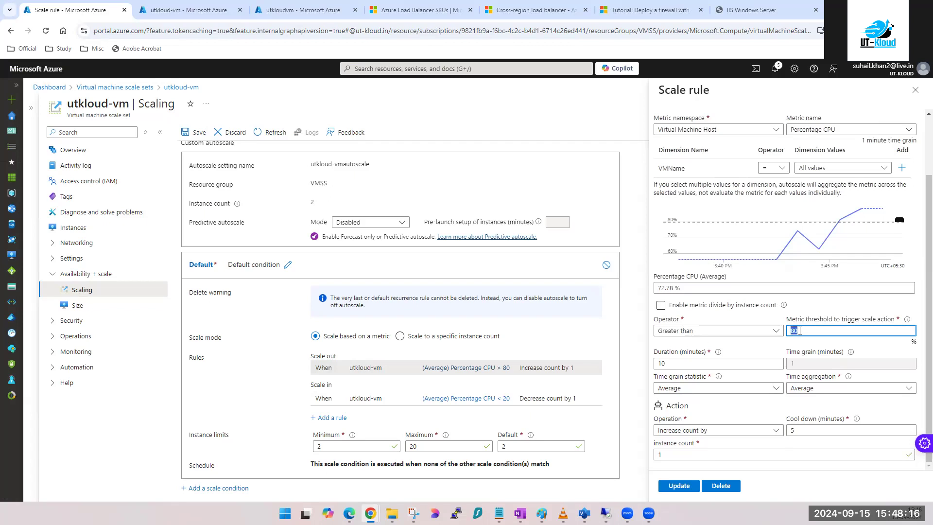
type("90")
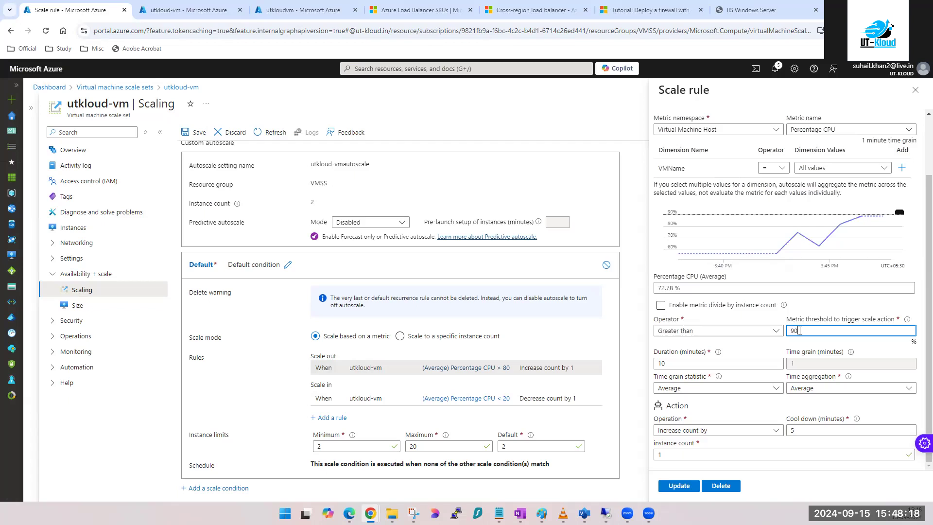
double_click(680, 366)
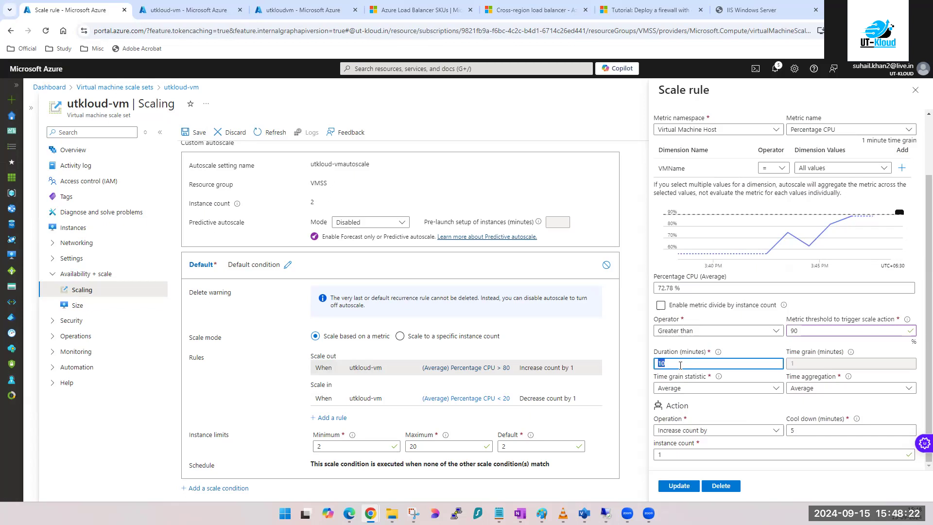
type("5")
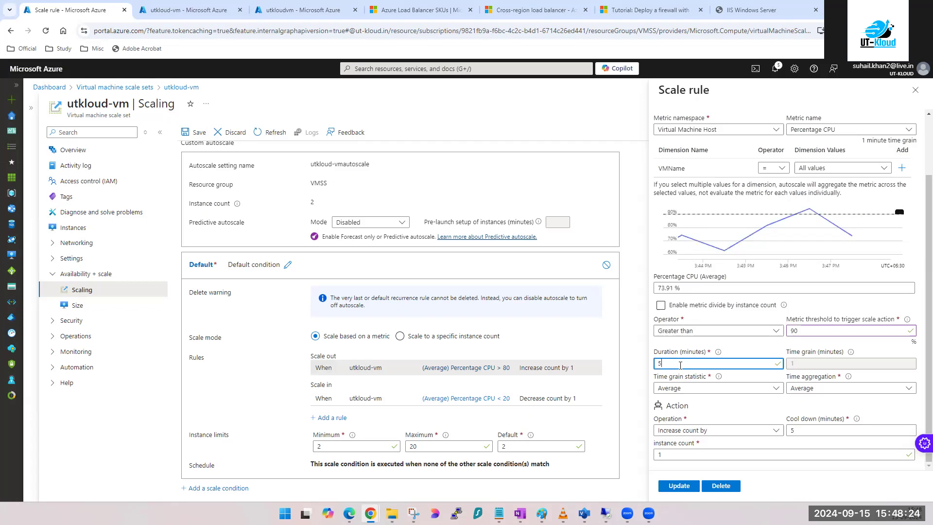
left_click(822, 369)
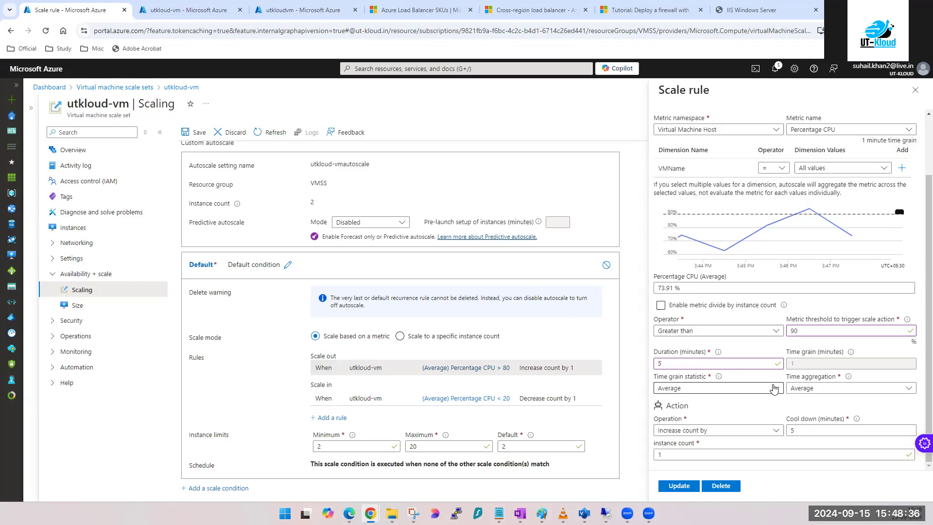
Step: Set the scale-out action's cool down to 2 minutes and its instance count to 2
scroll(749, 382, "up", 1)
scroll(776, 379, "up", 1)
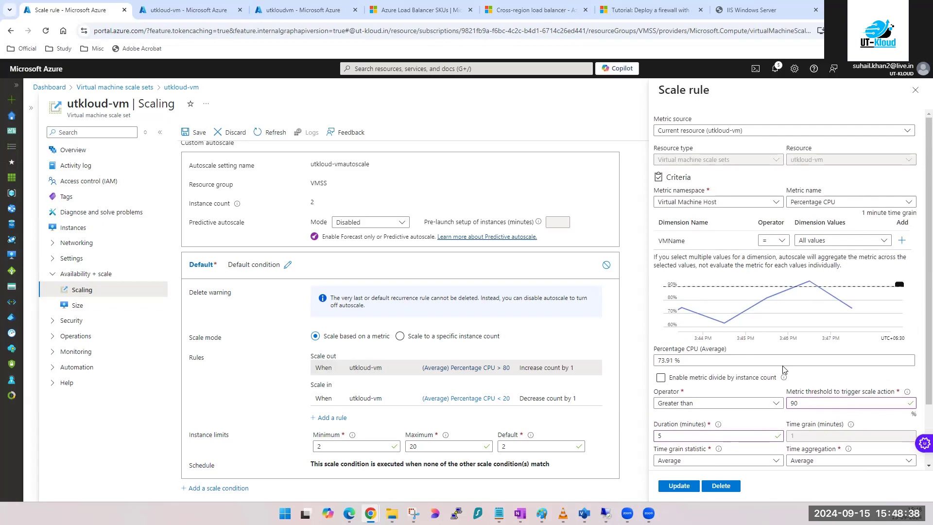
scroll(793, 323, "down", 2)
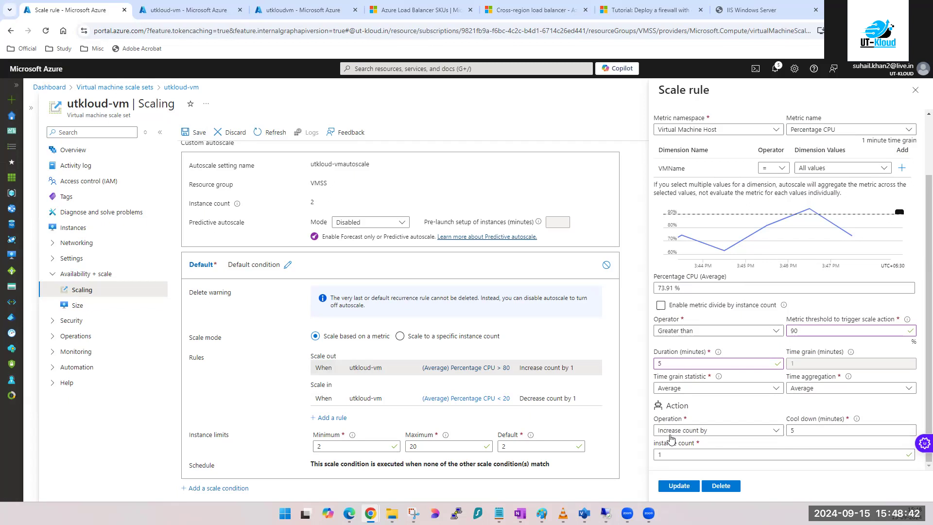
left_click(804, 430)
double_click(803, 430)
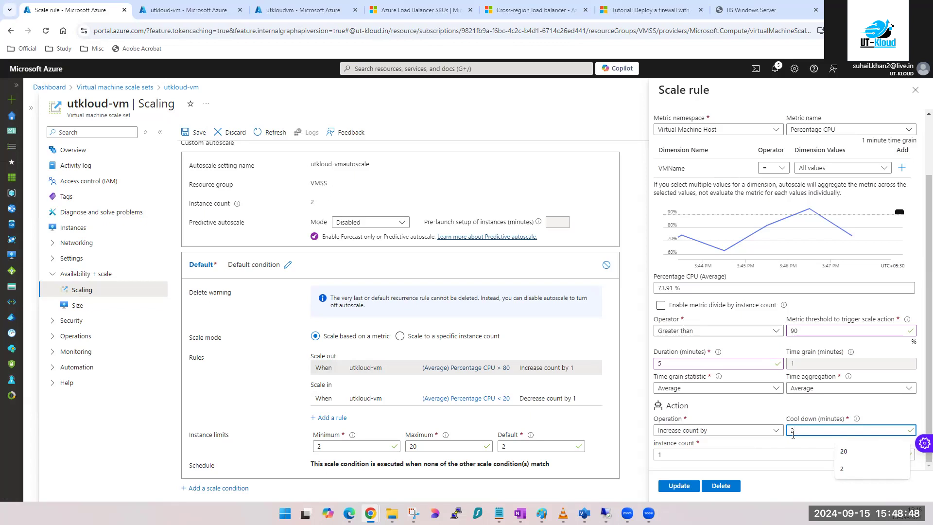
double_click(730, 456)
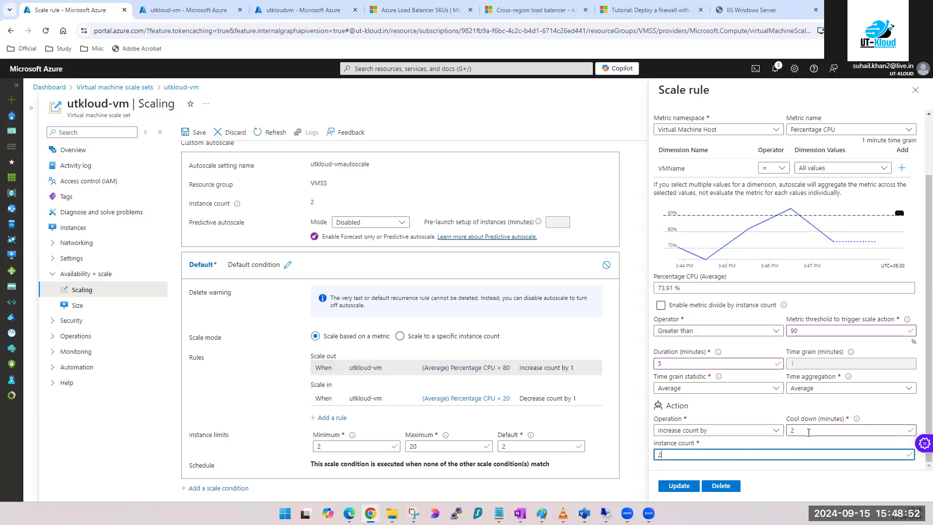
double_click(823, 419)
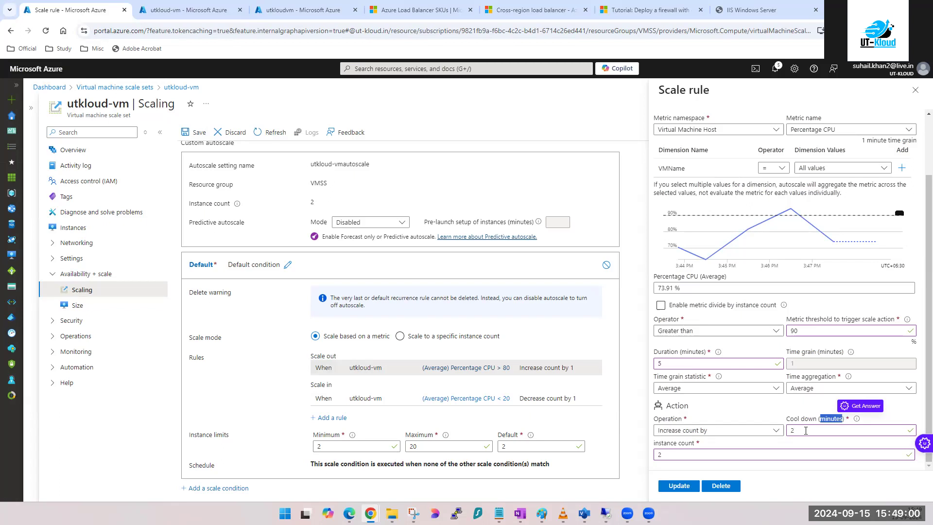
Step: Review the scale-out rule's settings, set the cool down to 1 minute, and update the rule
scroll(746, 393, "up", 3)
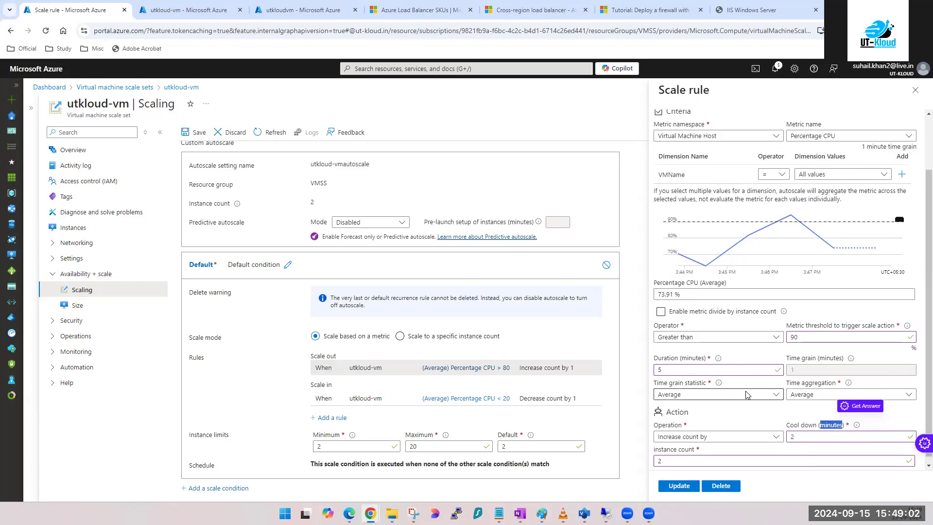
scroll(747, 393, "down", 3)
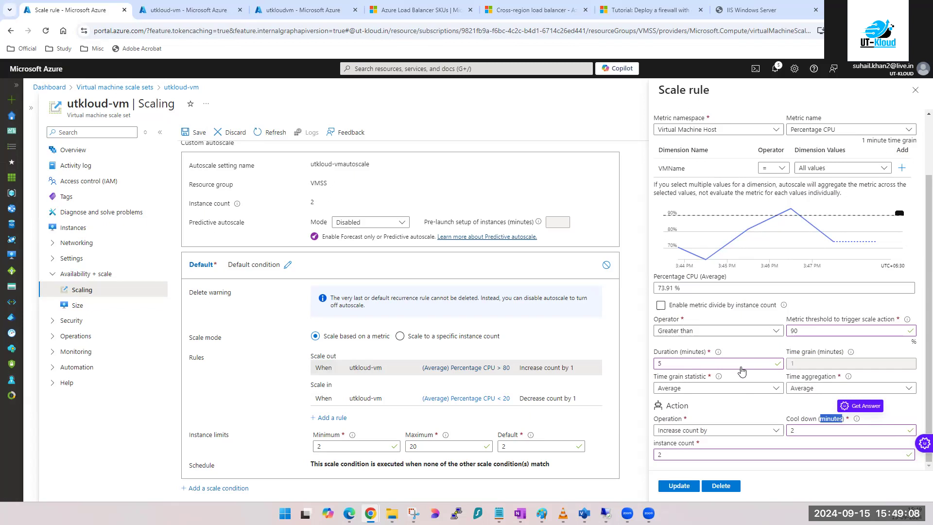
scroll(742, 372, "up", 1)
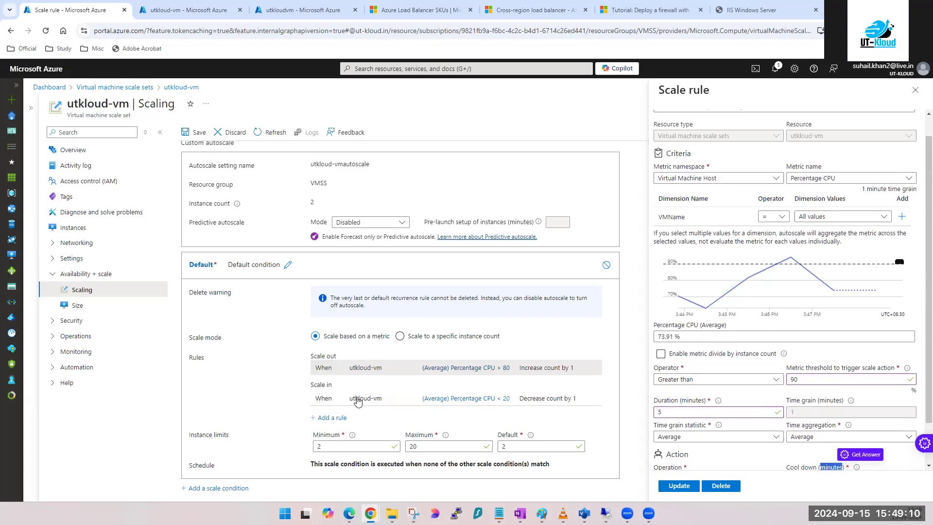
scroll(756, 372, "down", 1)
scroll(751, 350, "up", 2)
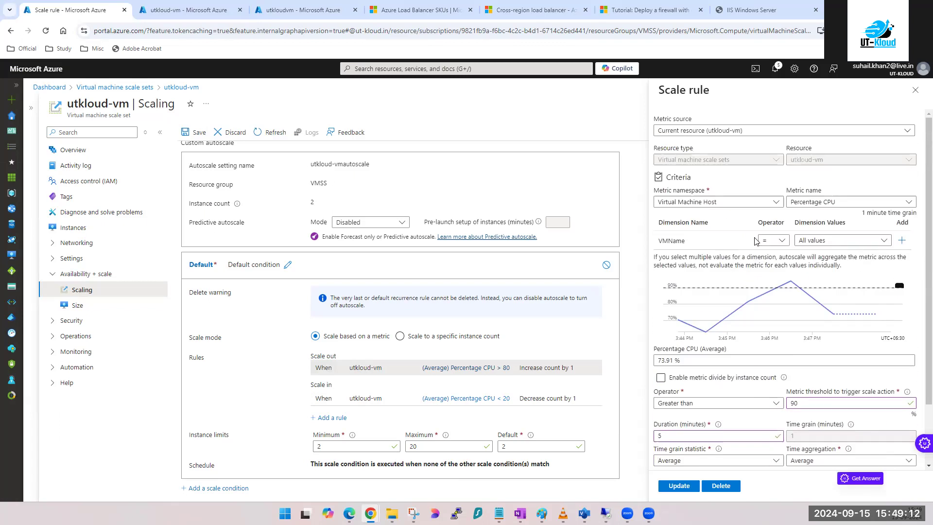
scroll(742, 238, "down", 2)
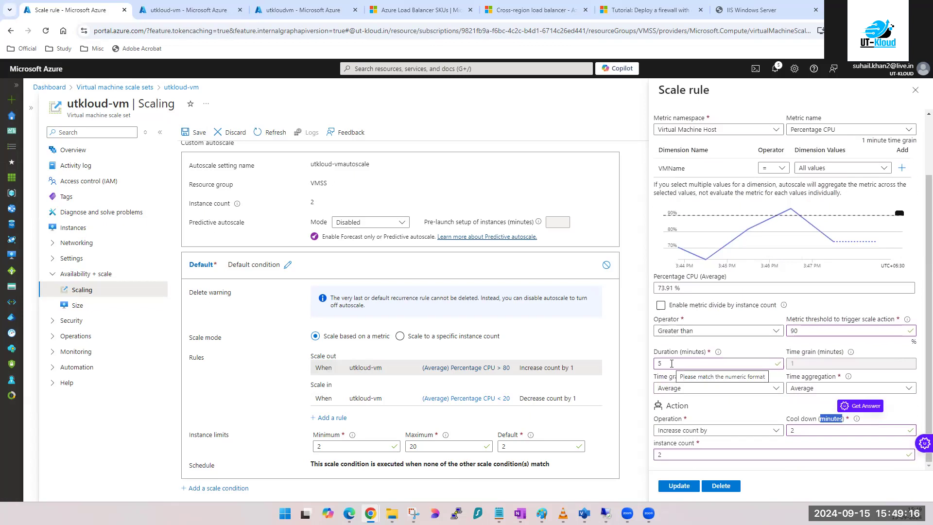
double_click(819, 432)
type("1")
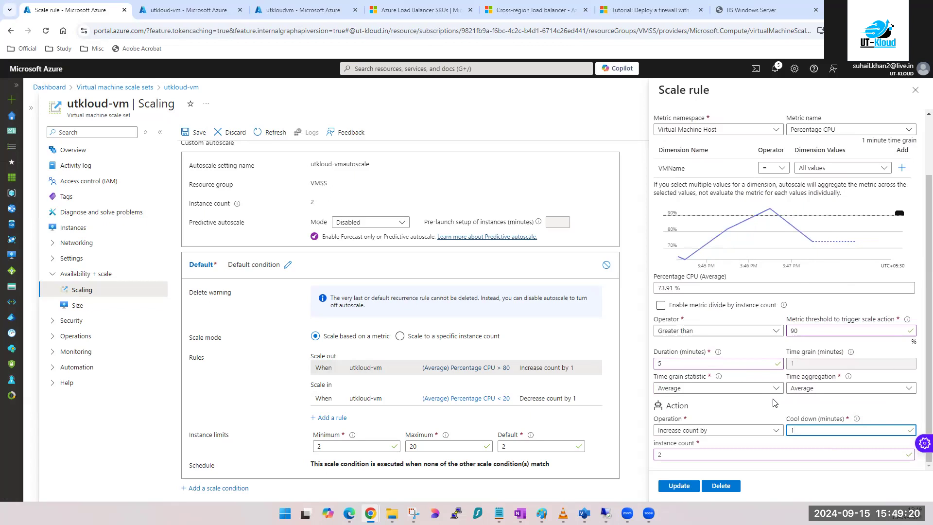
double_click(665, 454)
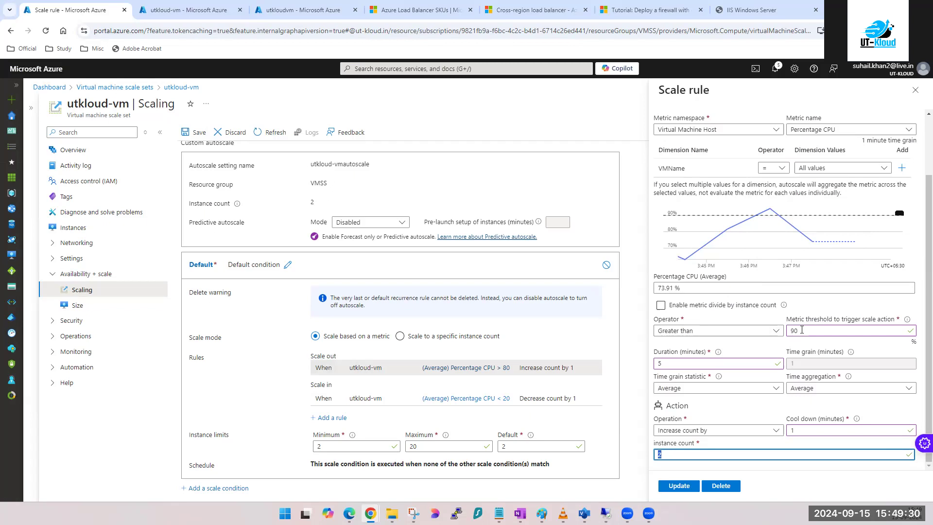
left_click(678, 486)
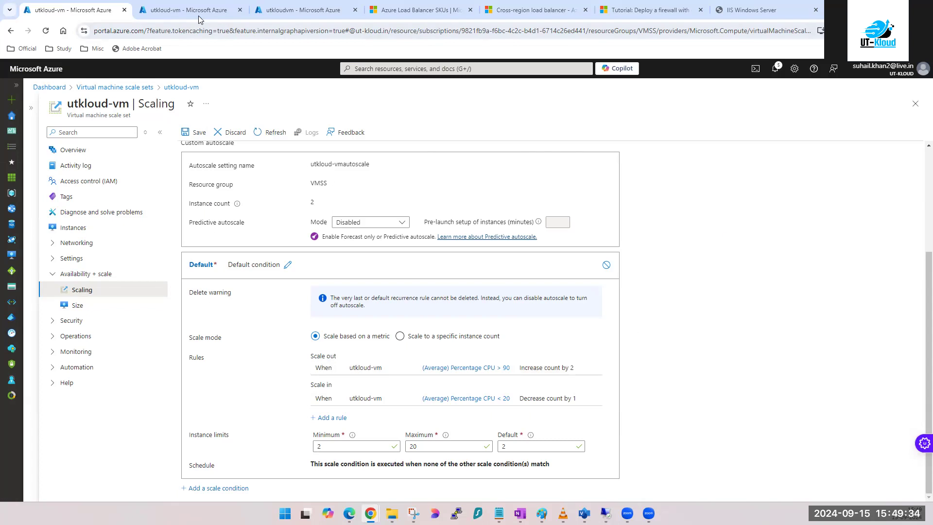
Step: Refresh the instance list of utkloud-vm several times to check on the scale-in
left_click(198, 16)
left_click(257, 133)
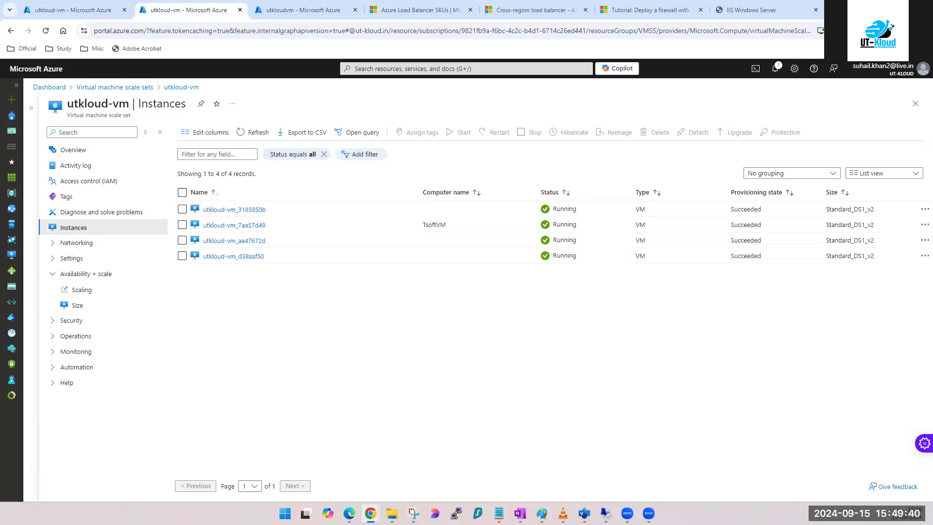
left_click(248, 134)
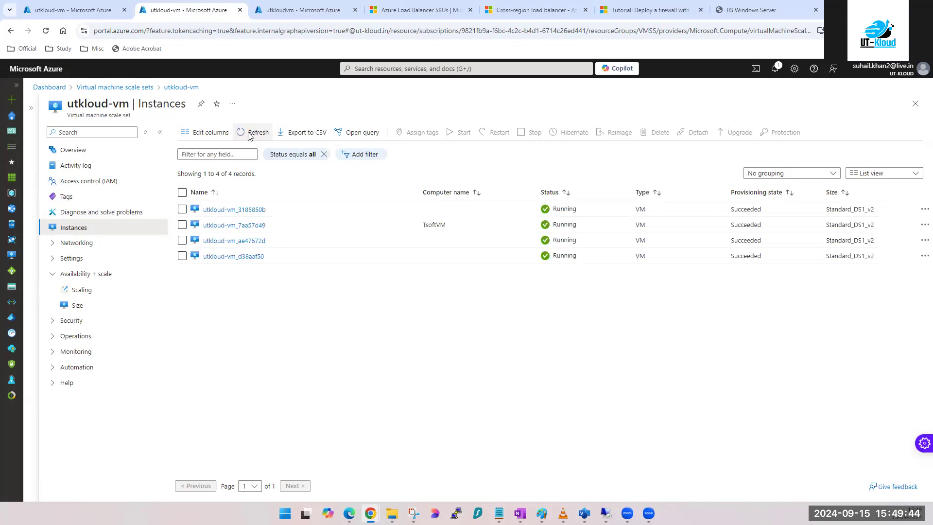
left_click(244, 130)
left_click(99, 14)
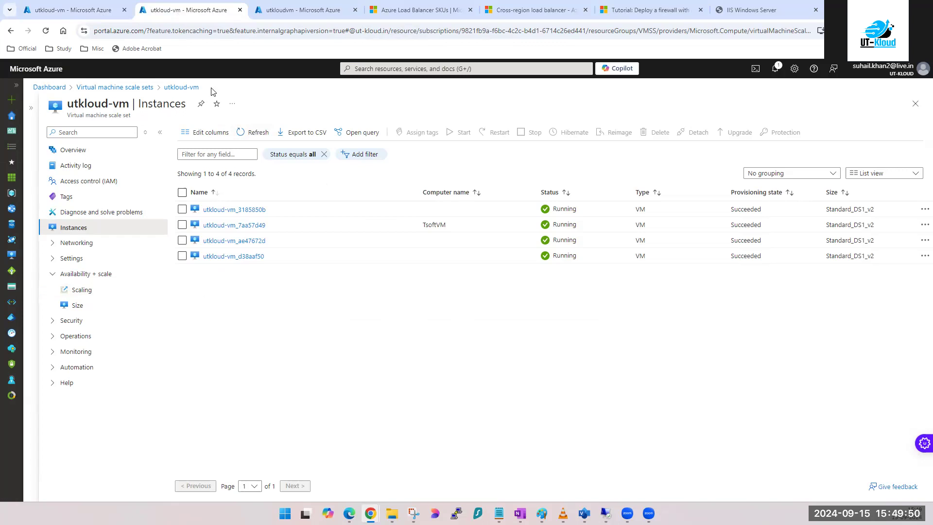
Step: Recheck the instances of utkloud-vm with repeated refreshes and dismiss the simplified view suggestion
left_click(253, 132)
left_click(260, 133)
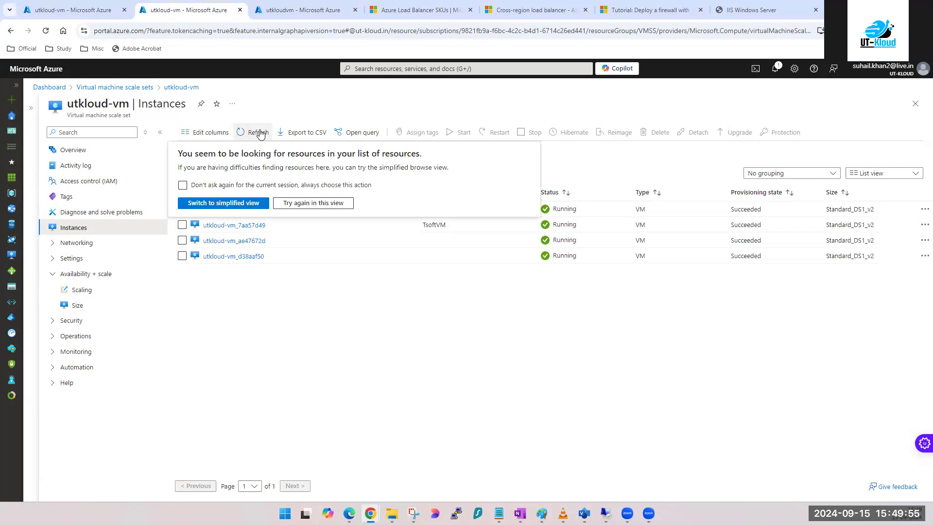
left_click(364, 371)
Step: Edit the scale-in rule of utkloud-vm, setting its metric threshold to 70% and its duration to 5 minutes
left_click(83, 12)
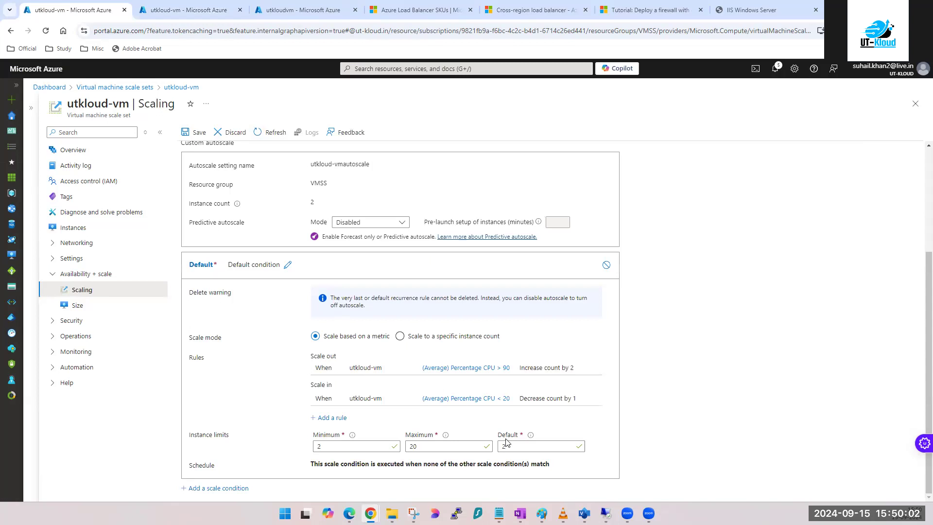
left_click(473, 401)
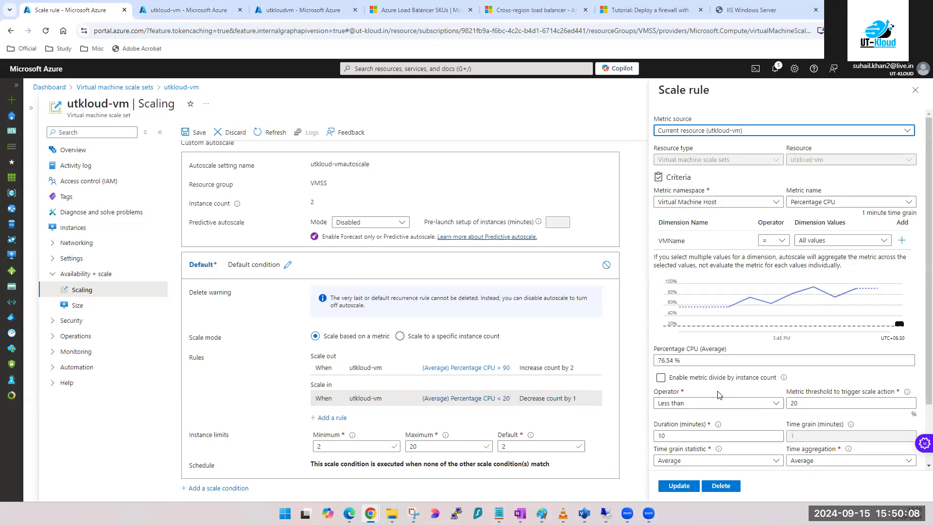
double_click(808, 407)
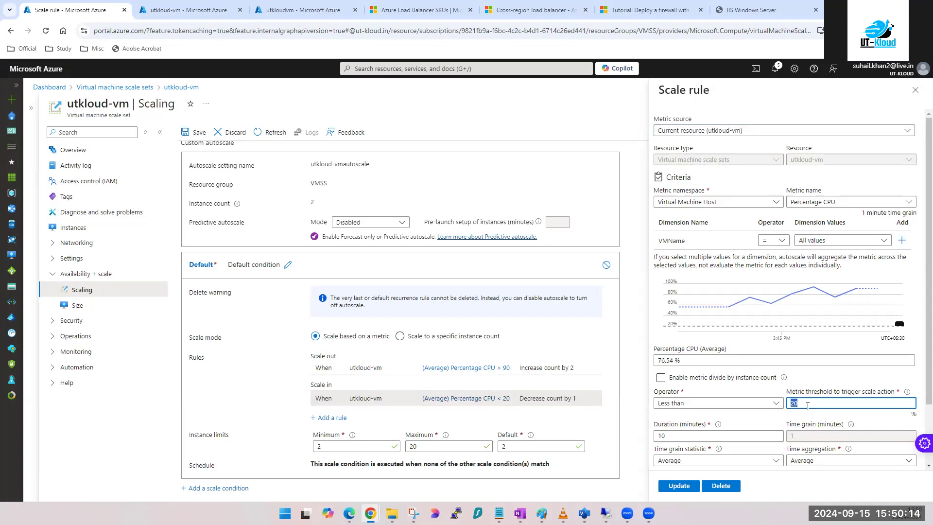
type("70")
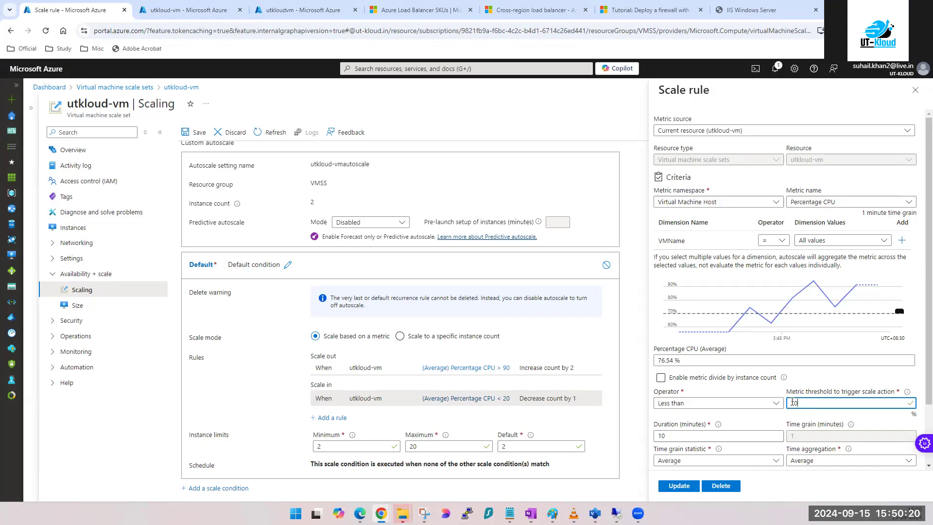
scroll(793, 401, "down", 2)
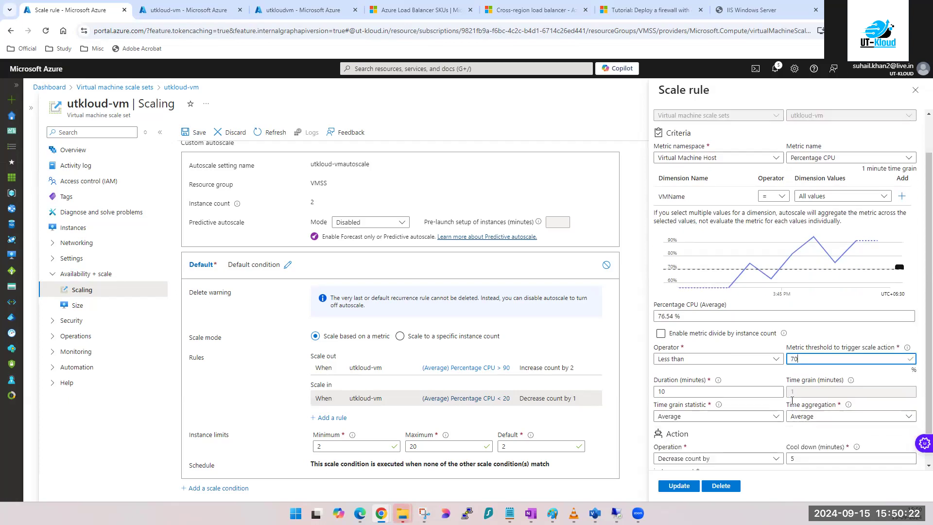
double_click(690, 363)
type("5")
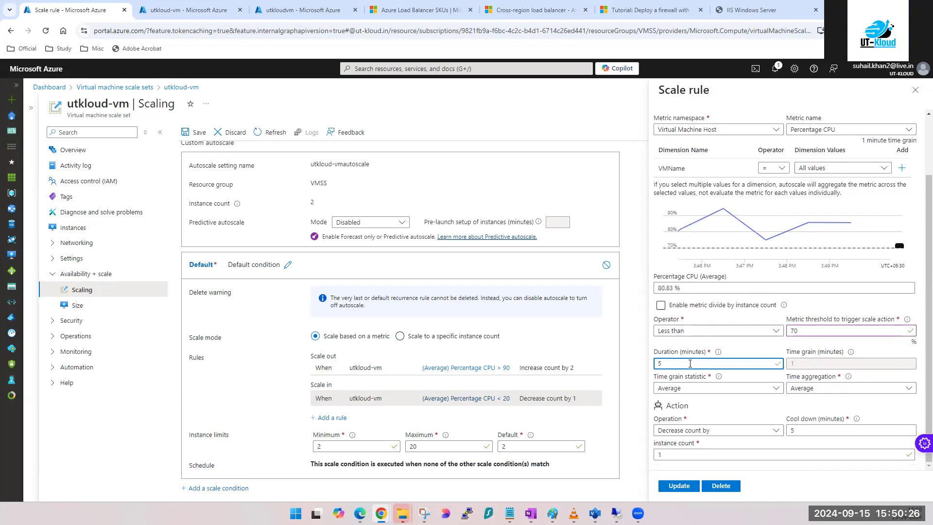
Step: Set the scale-in rule's cool down to 1 minute, update the rule, and save the autoscale configuration
double_click(801, 430)
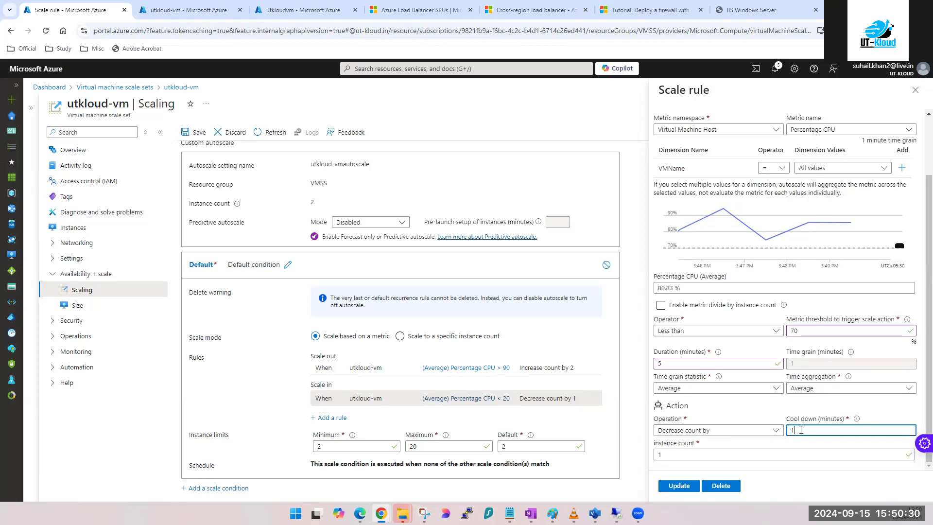
double_click(674, 451)
double_click(813, 426)
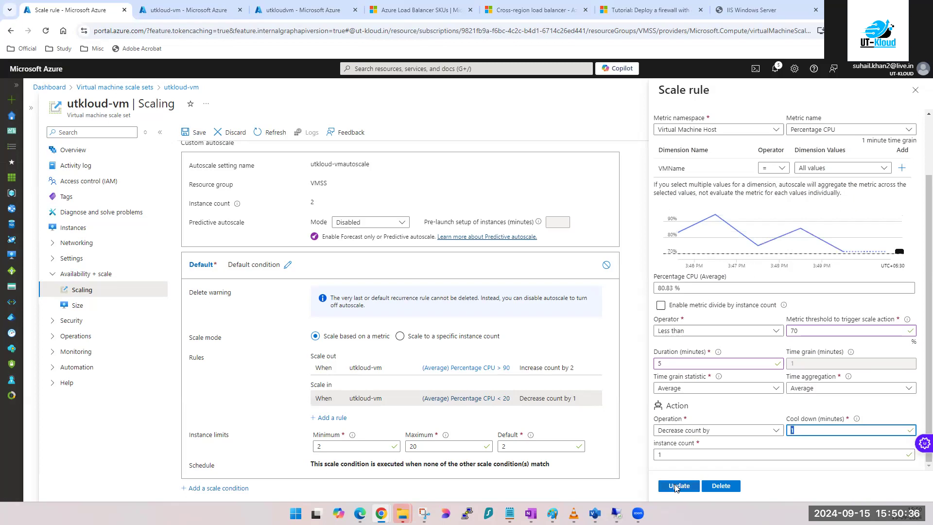
left_click(679, 485)
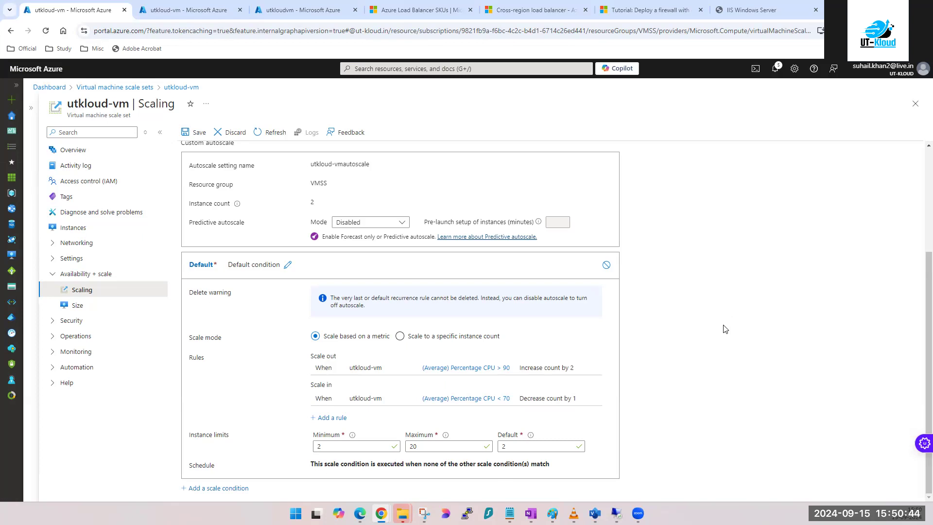
scroll(725, 329, "up", 3)
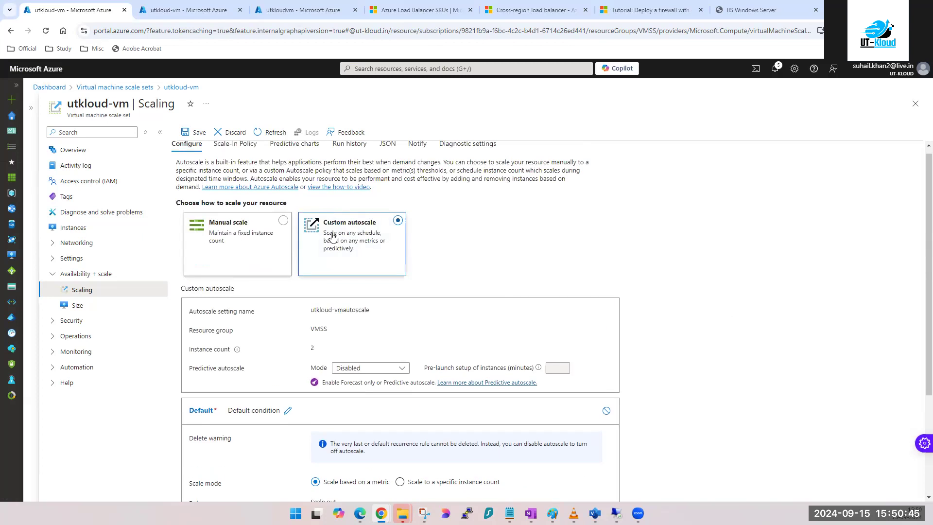
left_click(192, 138)
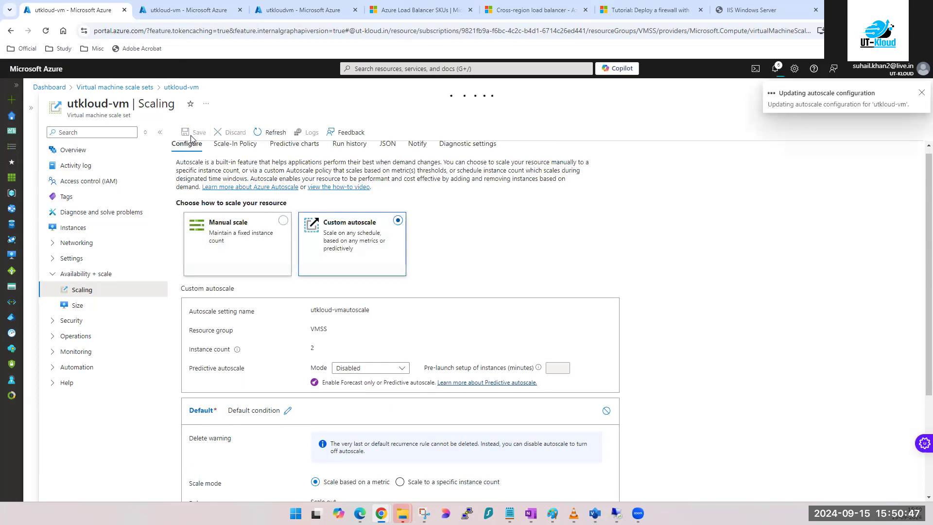
Step: Refresh the instance list, and review the autoscale run history and the configured scaling rules of utkloud-vm
left_click(189, 10)
left_click(253, 134)
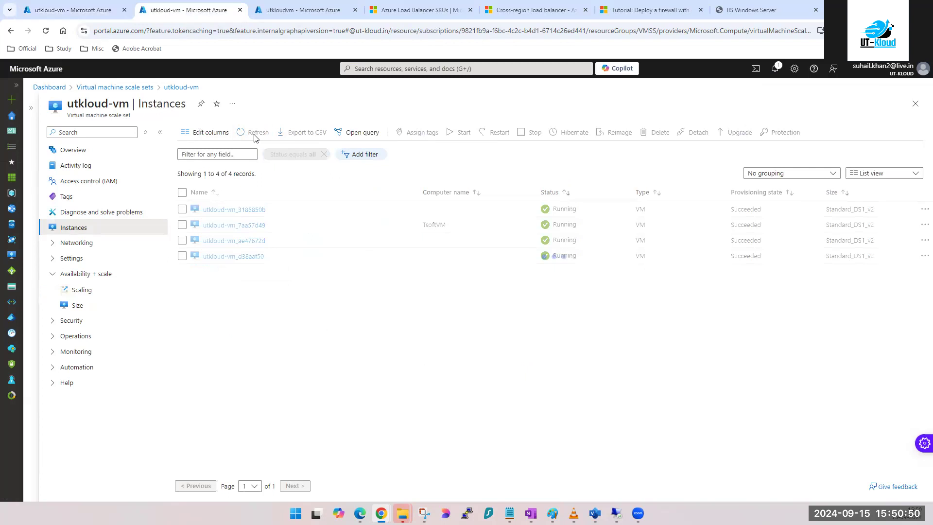
left_click(97, 10)
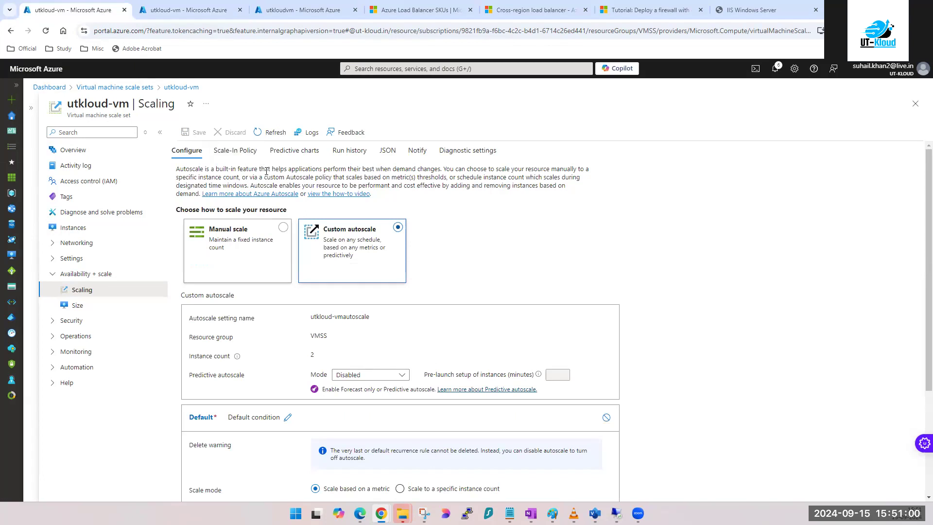
left_click(353, 152)
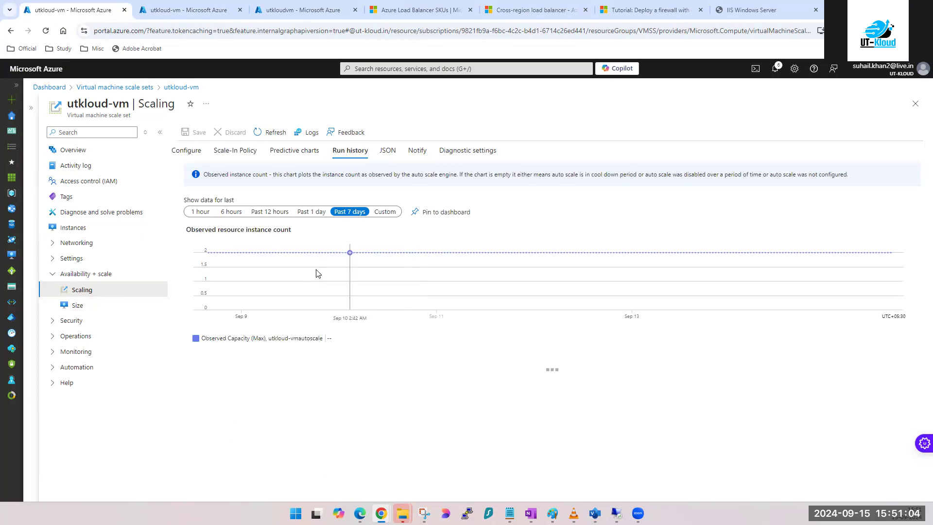
left_click(224, 152)
left_click(186, 150)
scroll(407, 394, "down", 2)
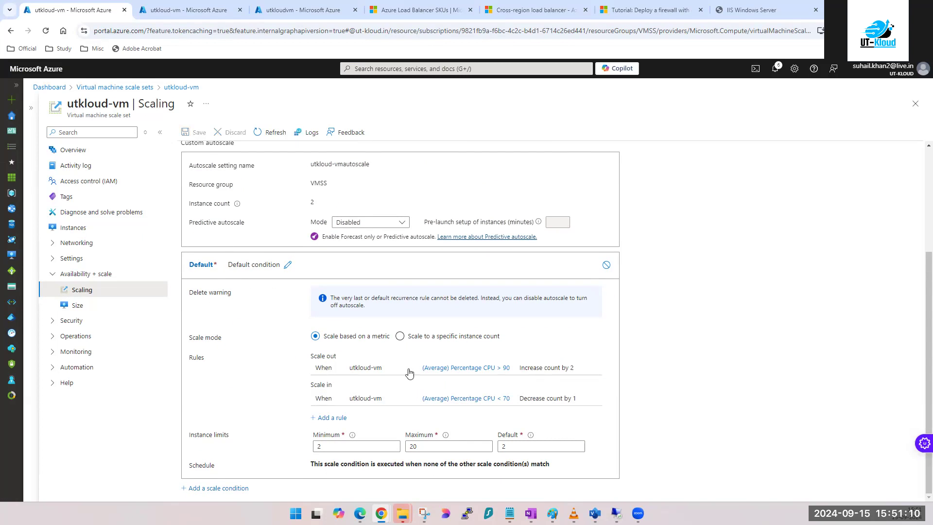
Step: Refresh the instance list and copy the public IP address of instance utkloud-vm_3185850b
left_click(181, 11)
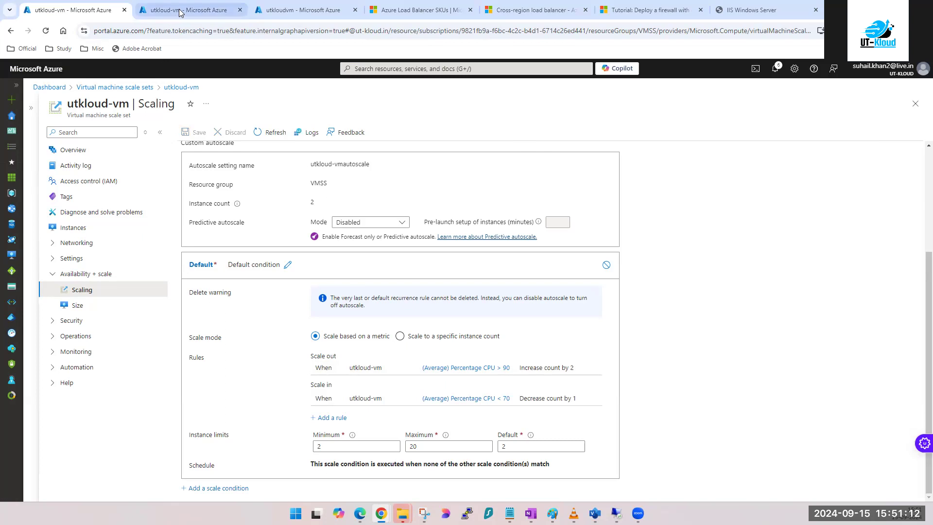
left_click(249, 133)
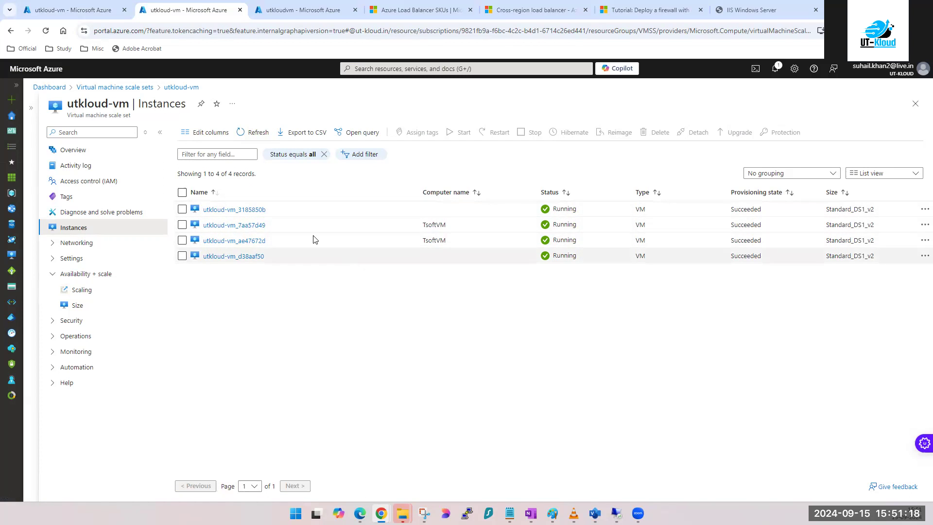
left_click(234, 210)
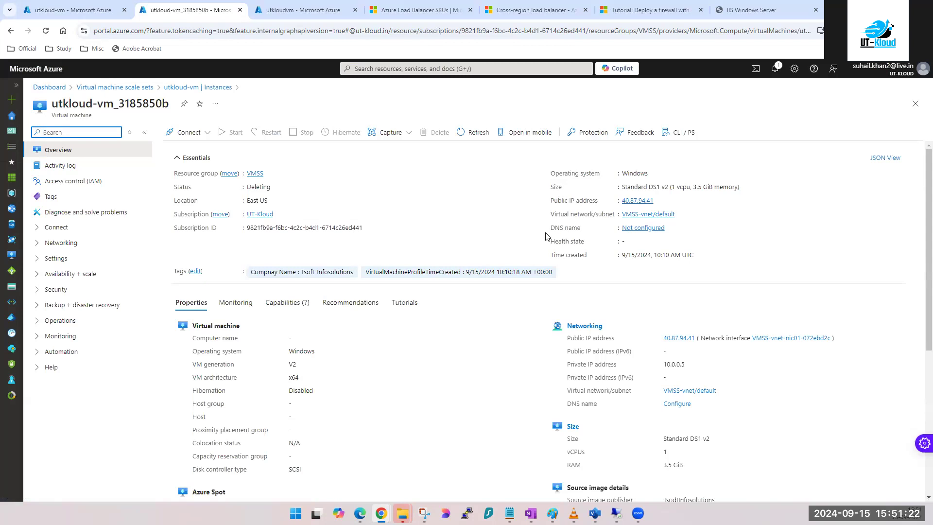
left_click(659, 201)
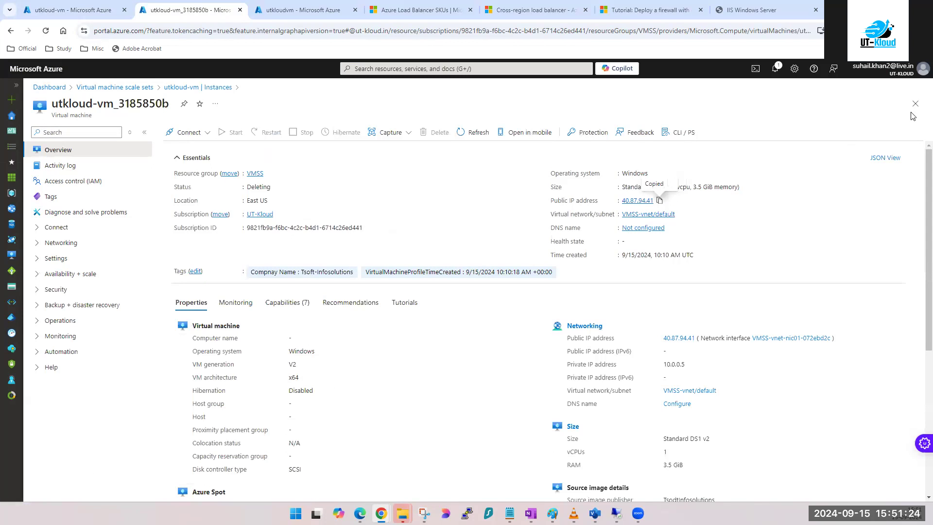
left_click(915, 103)
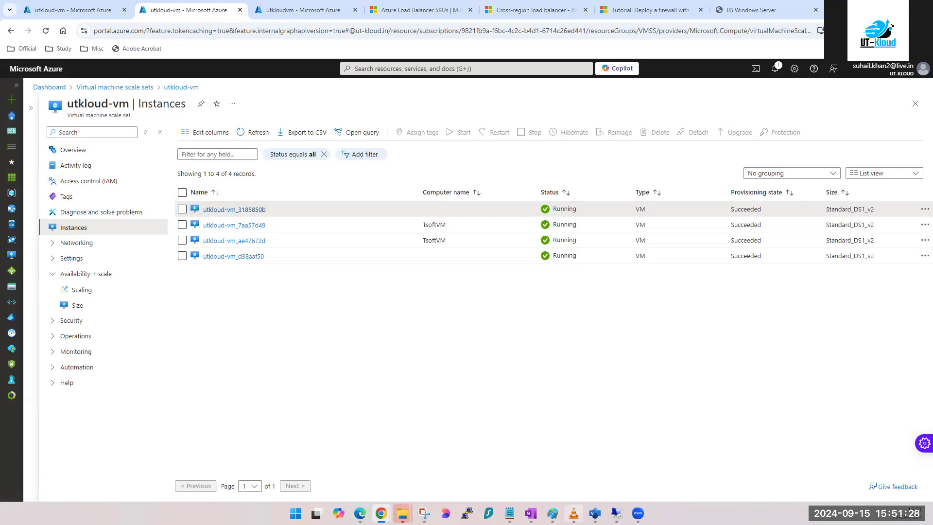
Step: Switch to the Remote Desktop session of 52.170.27.30 and close it
left_click(616, 513)
left_click(616, 513)
left_click(616, 514)
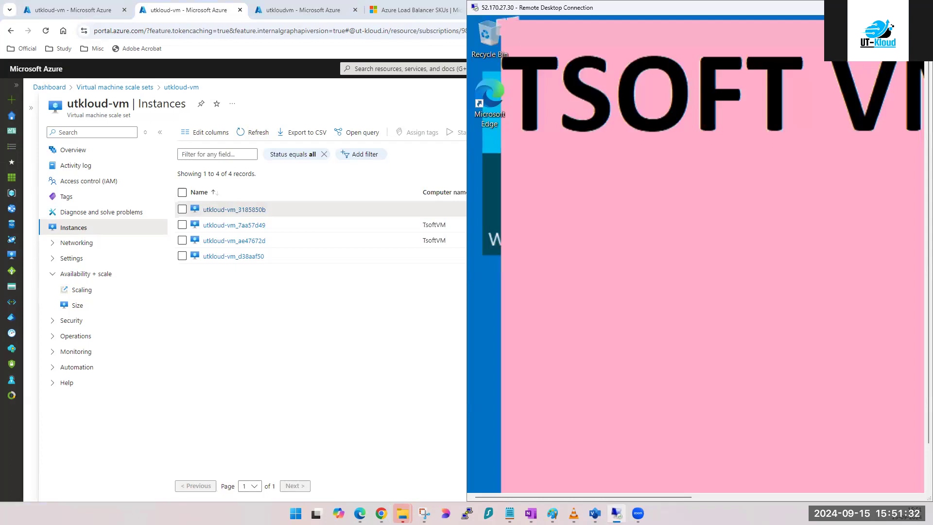
left_click(921, 7)
left_click(732, 269)
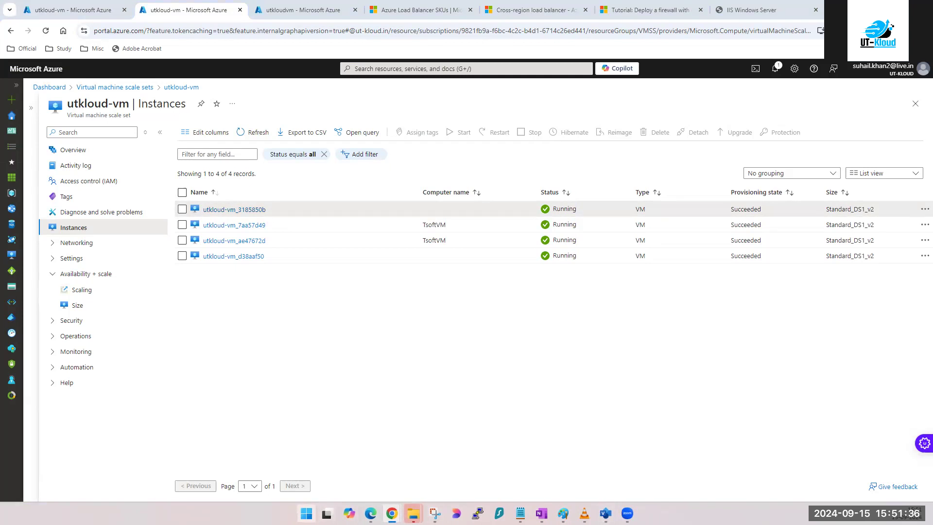
Step: Open Remote Desktop Connection and try to connect to the instance at 40.87.94.41
key("super")
type("msts")
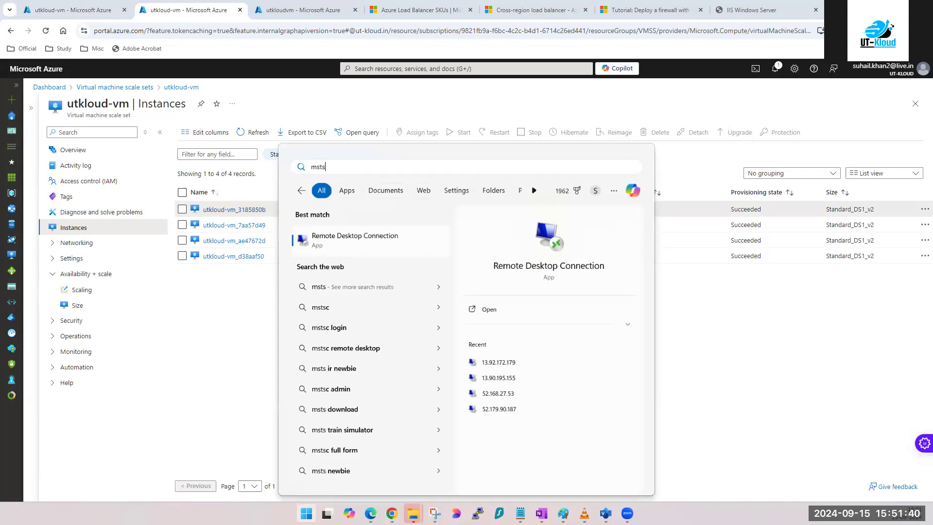
key("Return")
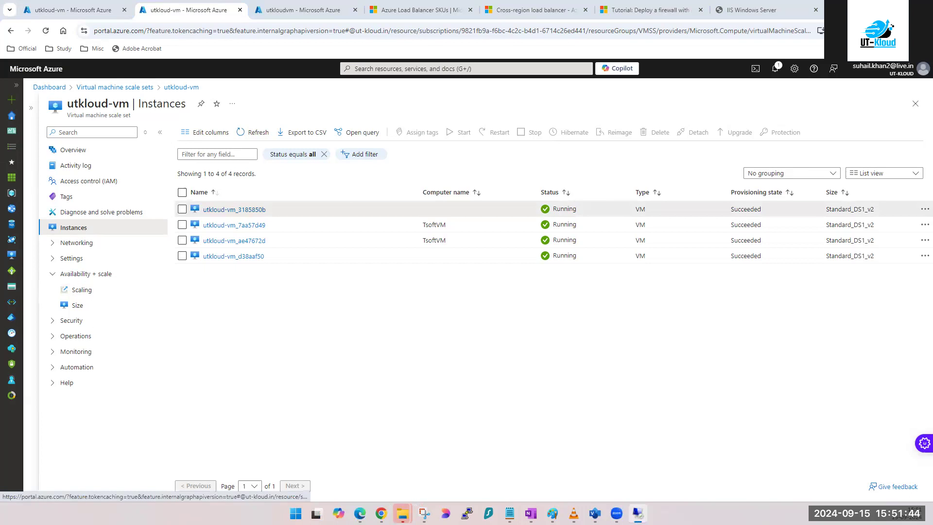
left_click(487, 384)
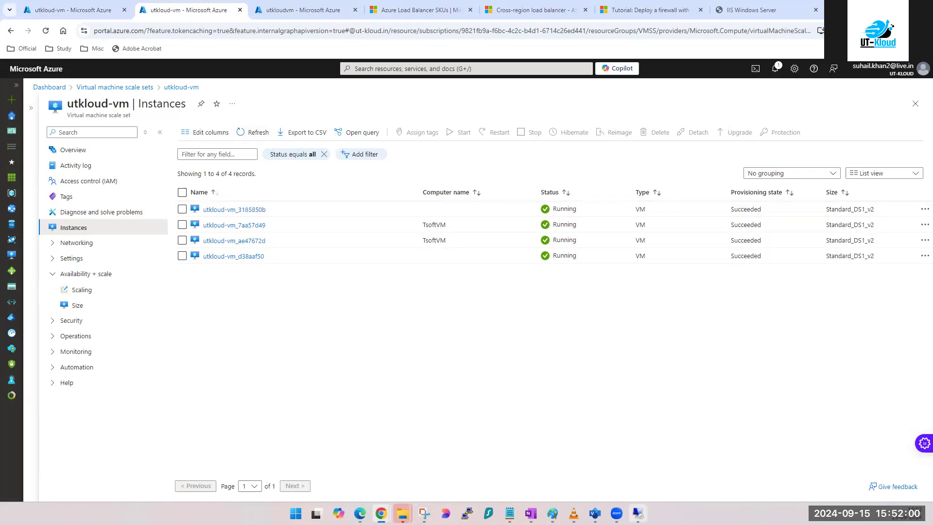
mouse_move(638, 513)
left_click(637, 461)
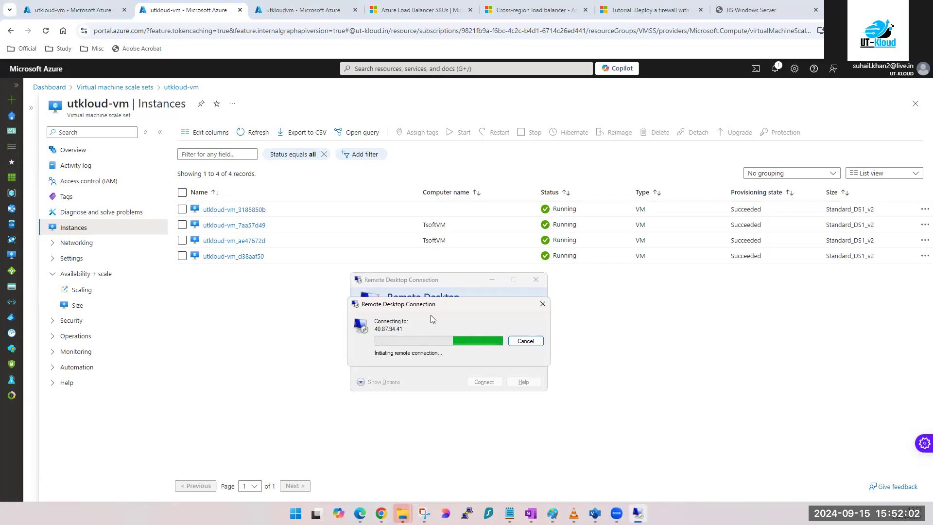
left_click(553, 362)
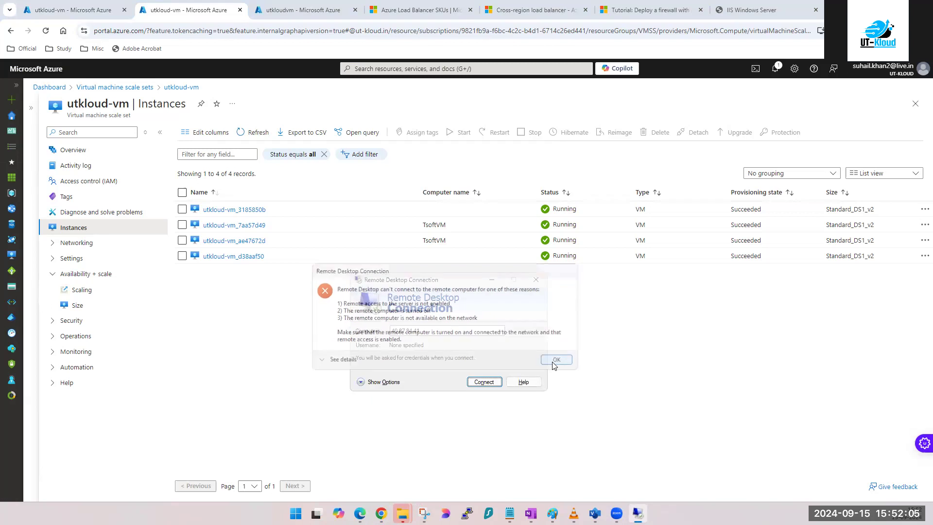
Step: Refresh the instance list of utkloud-vm in the Azure portal and open the network settings of instance utkloud-vm_3185850b
left_click(250, 134)
left_click(251, 133)
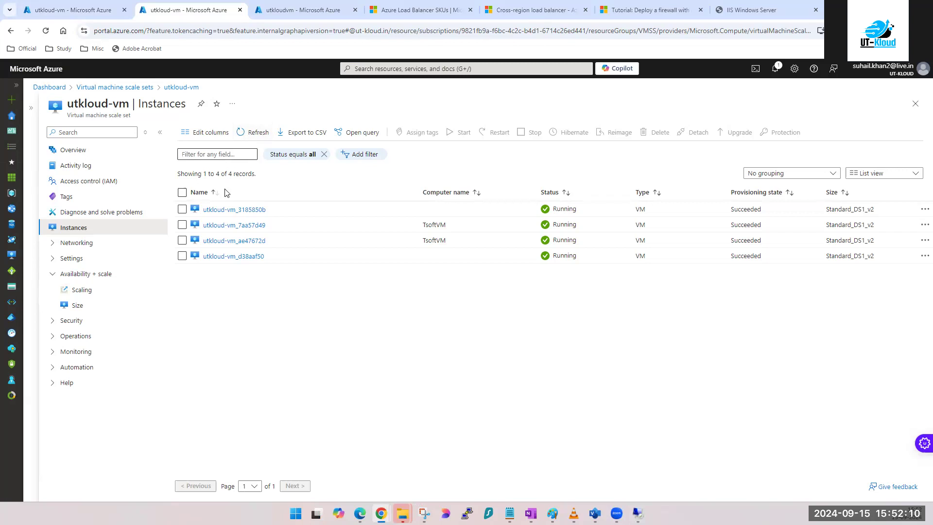
left_click(51, 243)
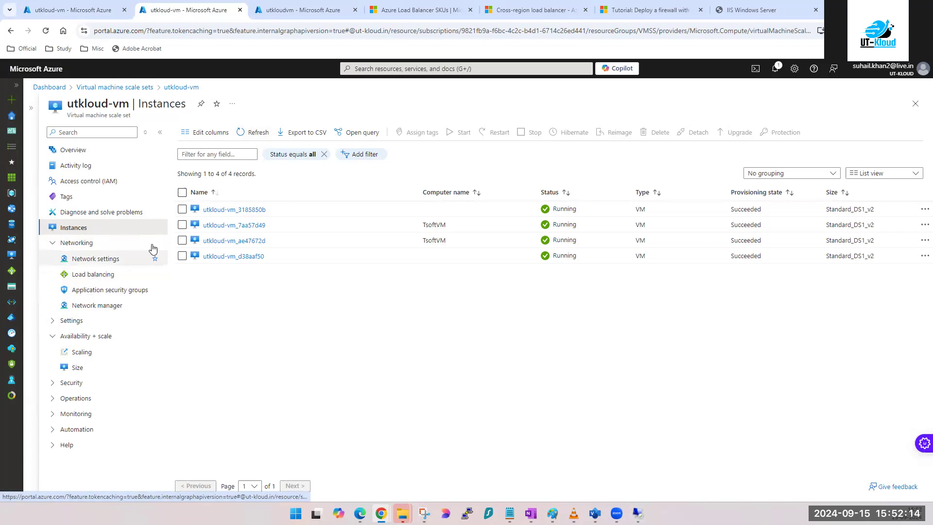
left_click(242, 210)
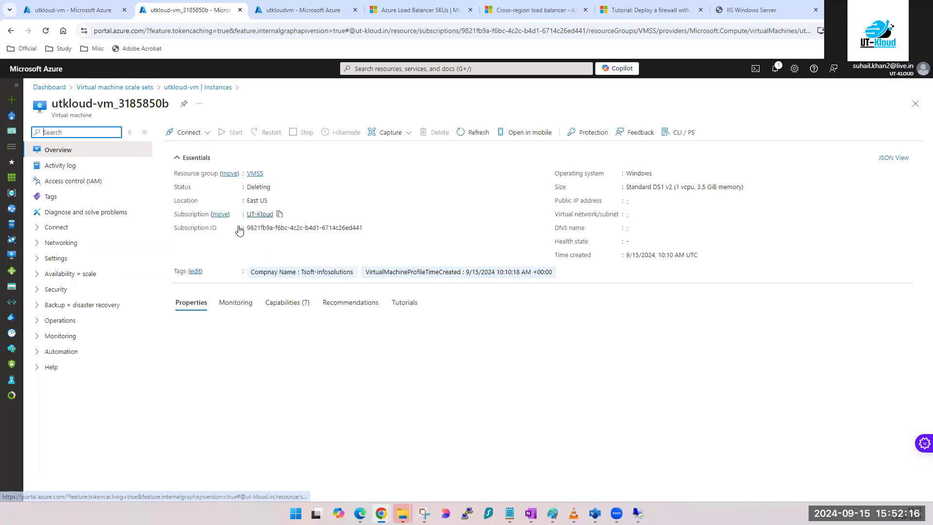
left_click(43, 259)
left_click(43, 259)
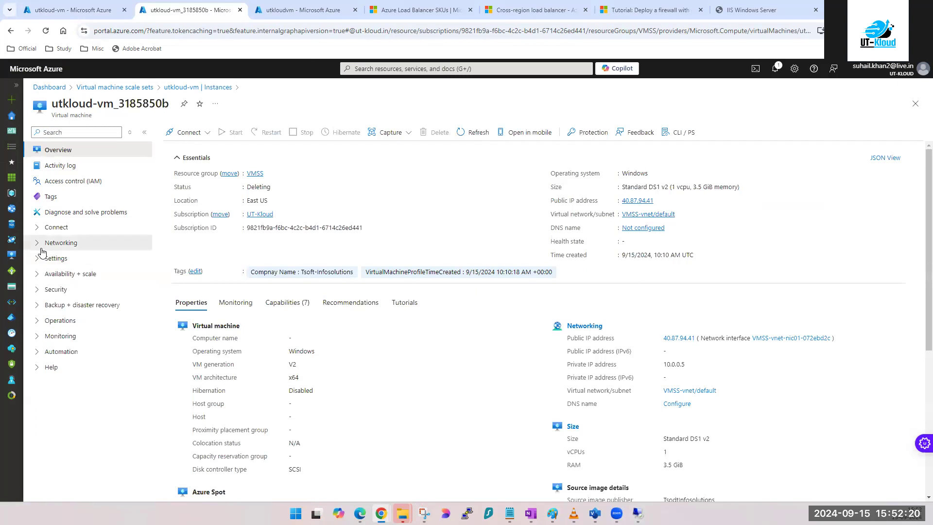
left_click(54, 243)
left_click(83, 263)
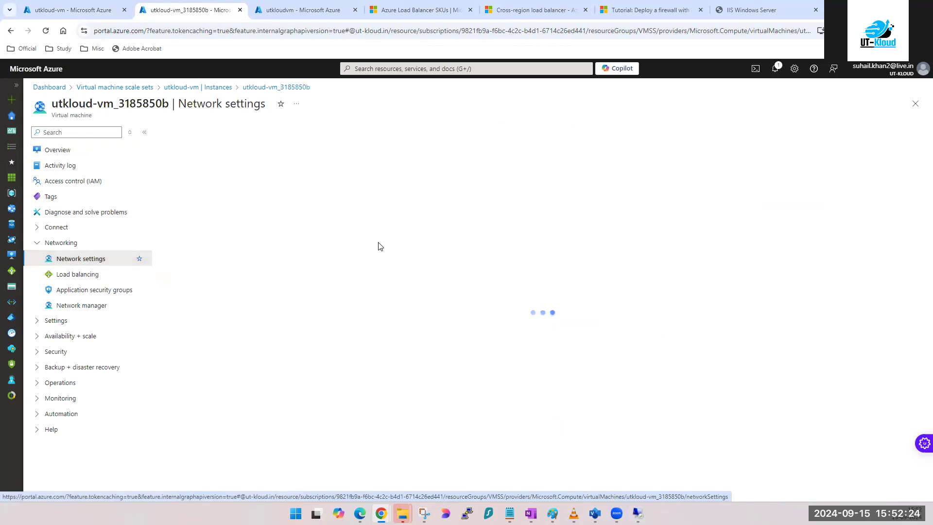
Step: Examine the inbound and outbound port rules of network security group basicNsgVMSS-vnet-nic01
scroll(407, 360, "down", 1)
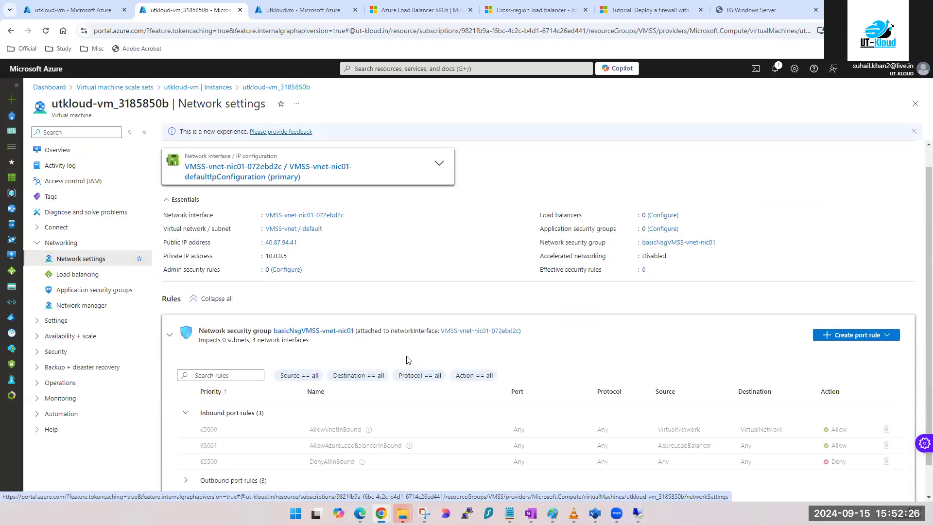
scroll(407, 360, "down", 1)
left_click(185, 445)
scroll(277, 443, "down", 2)
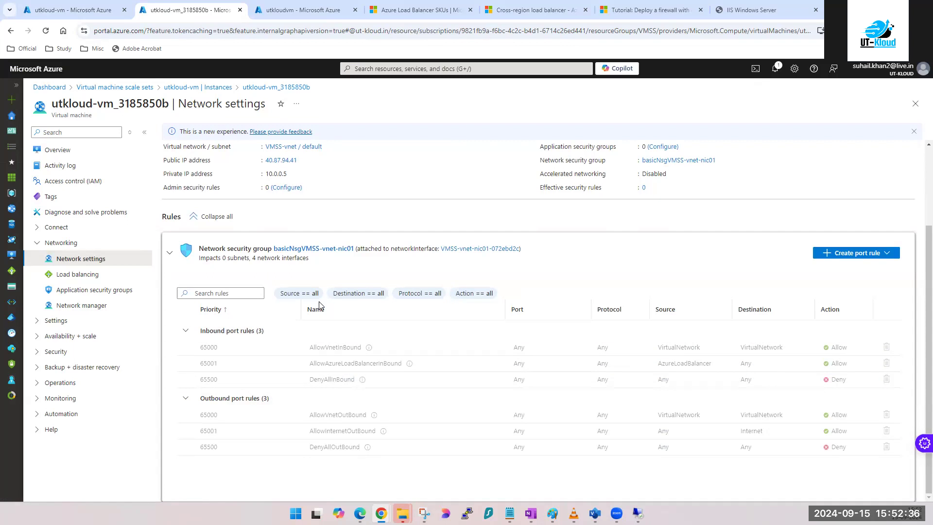
Step: Add an inbound security rule to basicNsgVMSS-vnet-nic01 allowing the RDP service from any source, with priority 100 and name AllowAnyRDPInbound
left_click(873, 257)
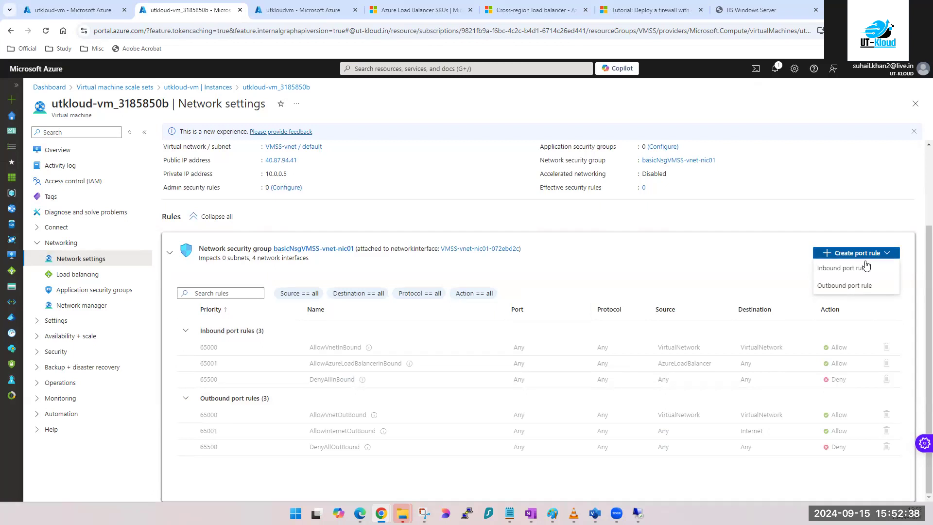
left_click(854, 272)
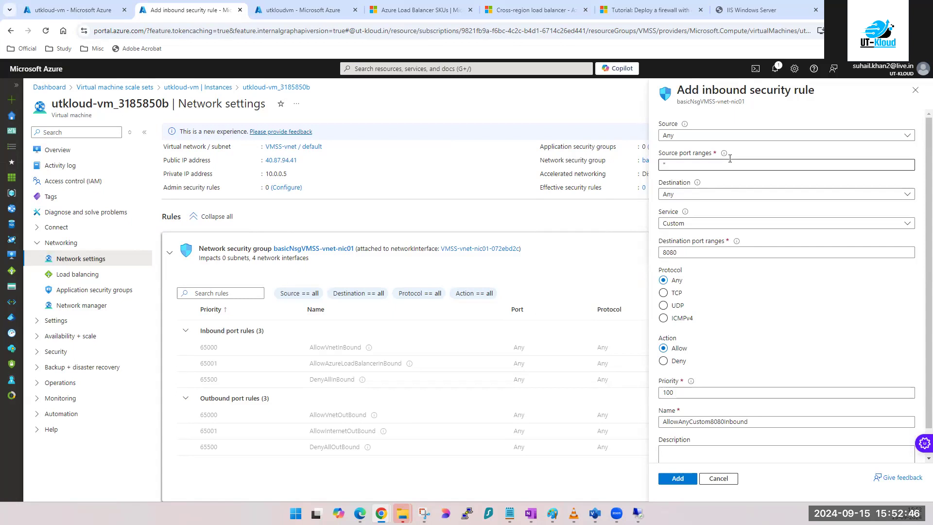
left_click(692, 224)
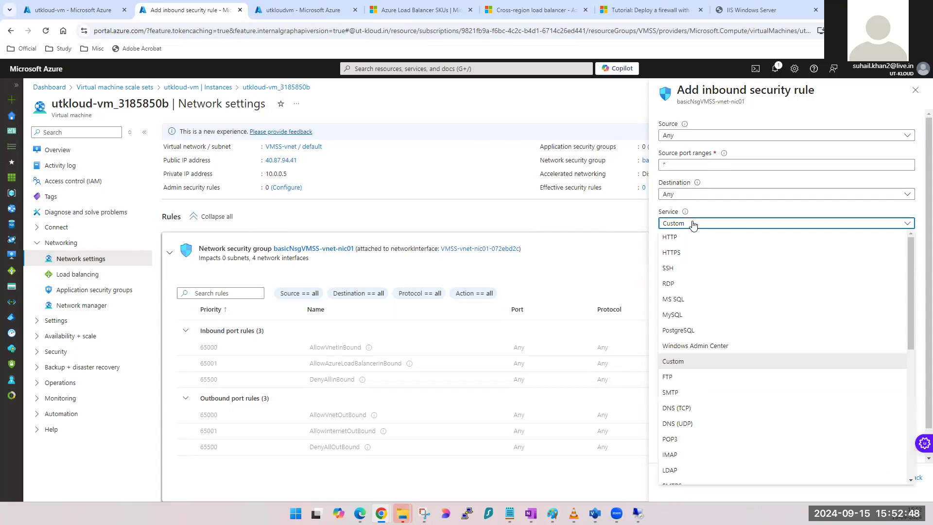
left_click(673, 285)
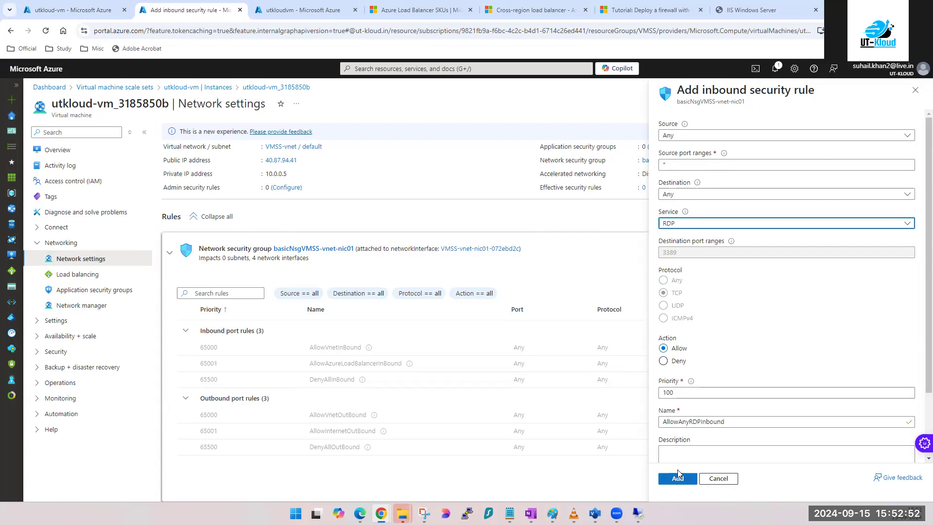
left_click(664, 483)
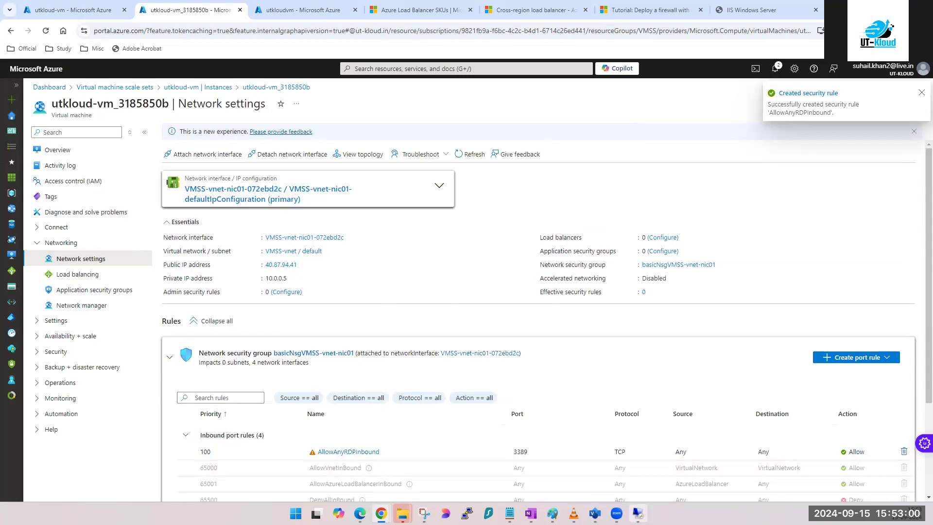
Step: Retry the Remote Desktop connection to 40.87.94.41, then cancel the attempt and close the connection window
left_click(638, 514)
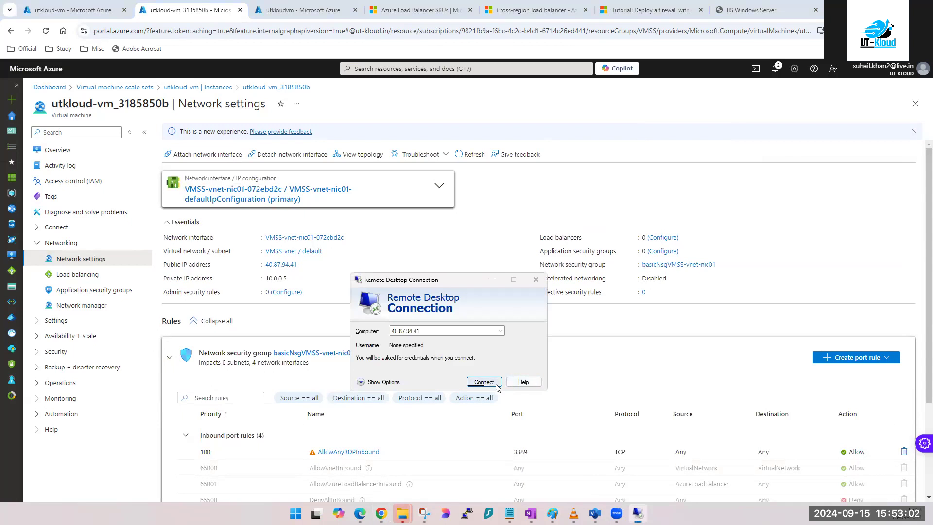
left_click(496, 383)
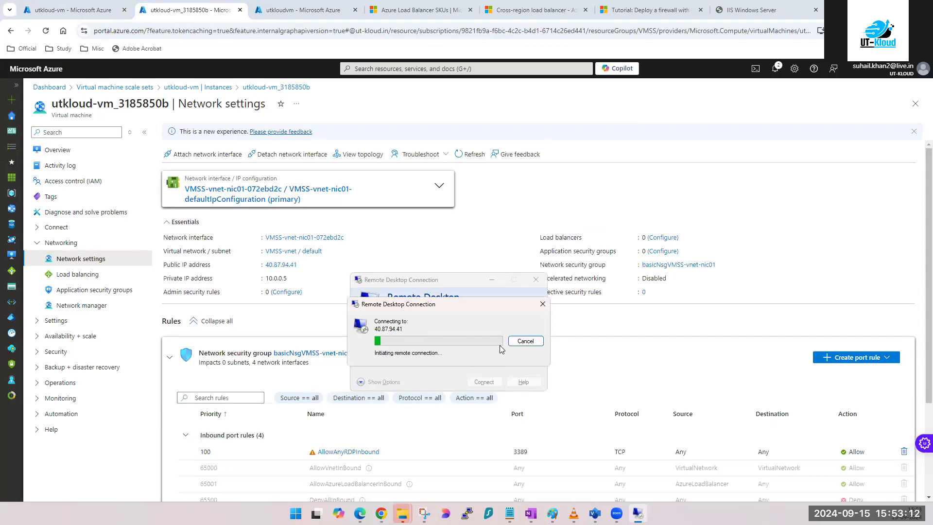
left_click(543, 305)
left_click(536, 279)
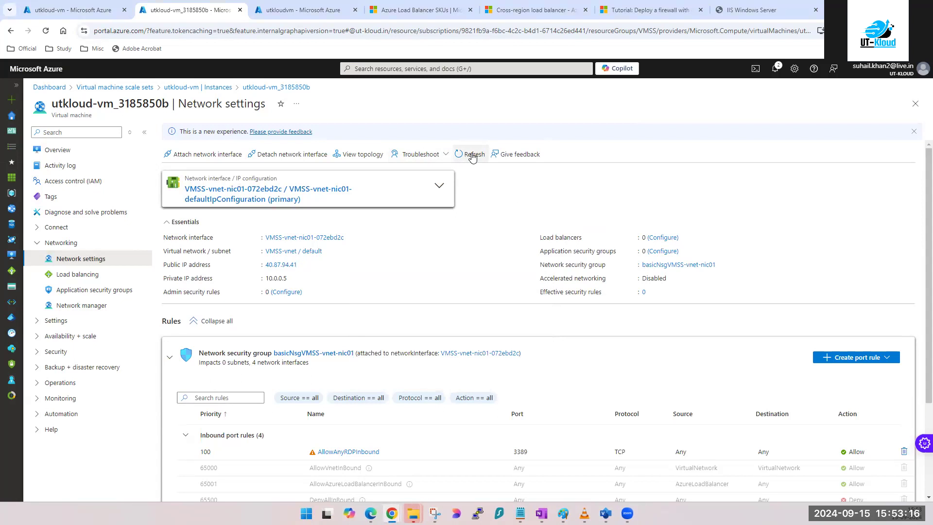
Step: Refresh the network settings of utkloud-vm_3185850b and examine the security group's port rules and its network interface attachment
left_click(471, 155)
scroll(481, 399, "down", 3)
scroll(481, 400, "up", 3)
scroll(452, 432, "down", 1)
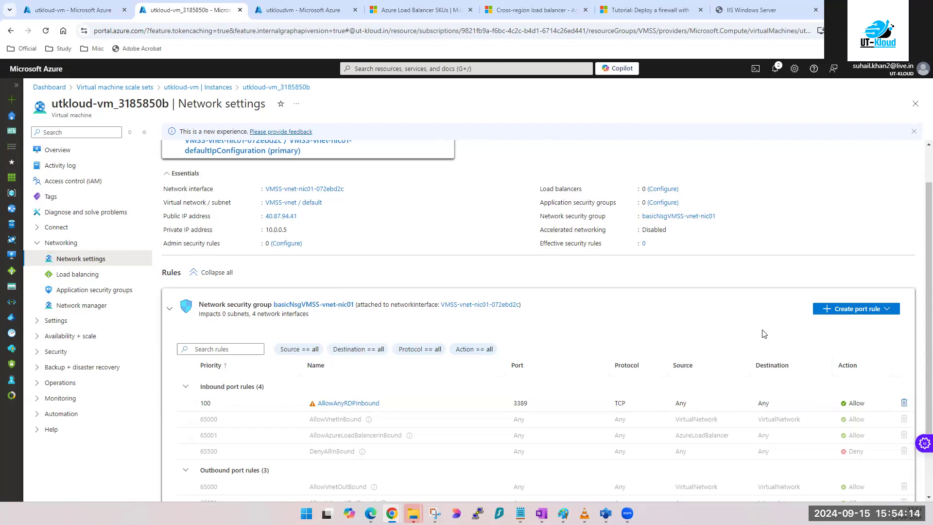
scroll(625, 375, "down", 1)
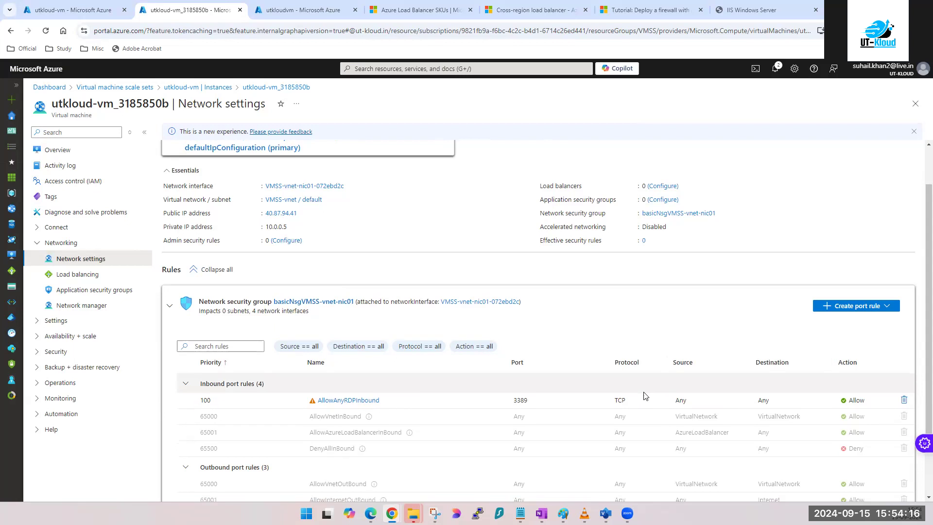
scroll(646, 387, "down", 1)
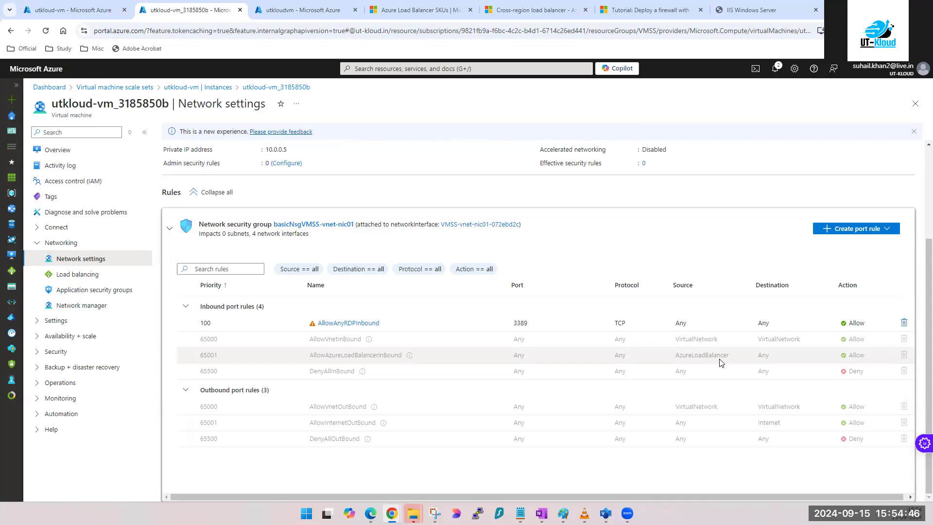
scroll(721, 362, "up", 3)
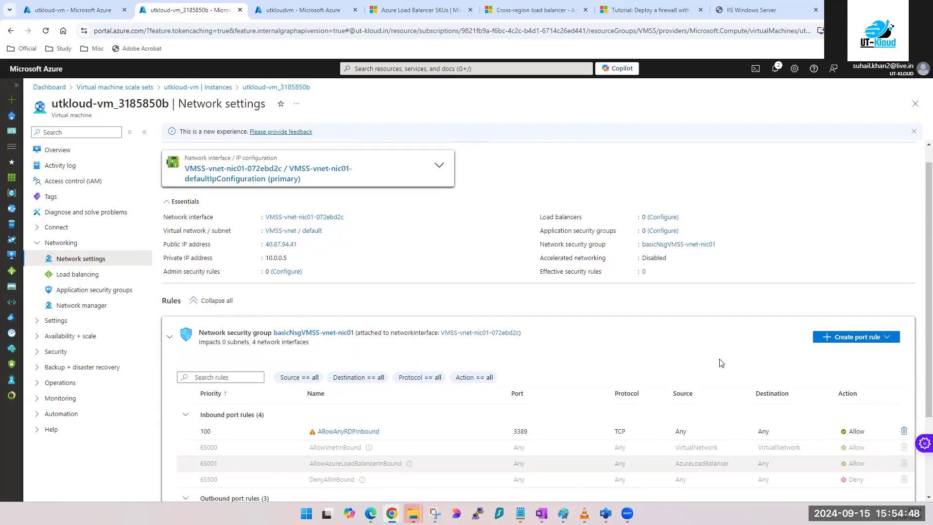
scroll(720, 362, "down", 3)
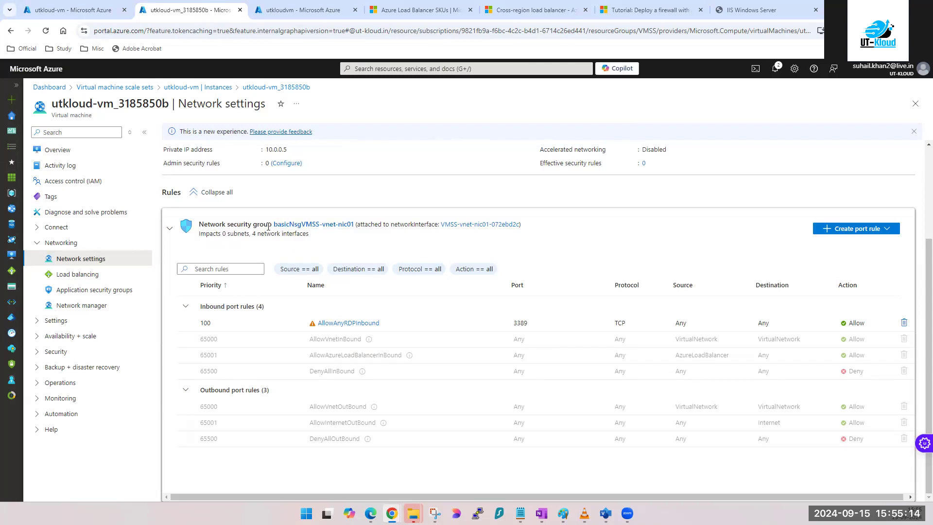
double_click(409, 225)
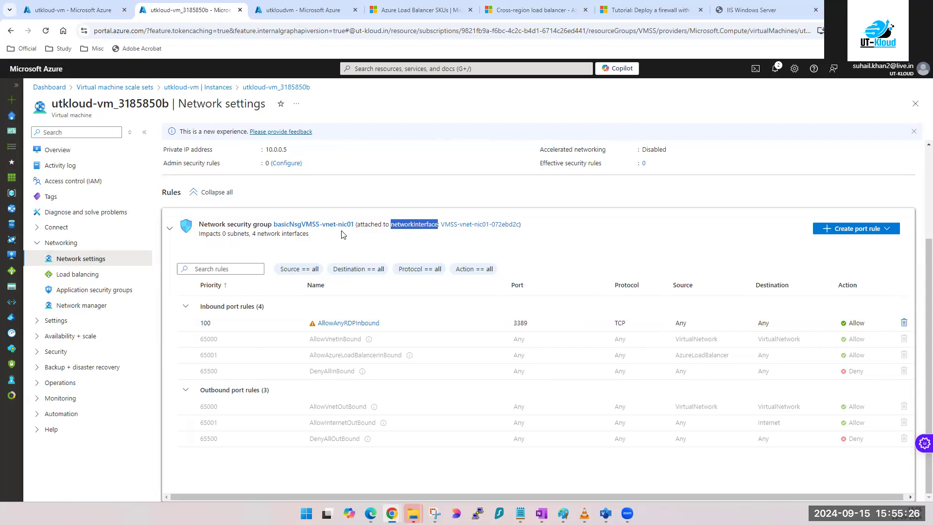
triple_click(410, 232)
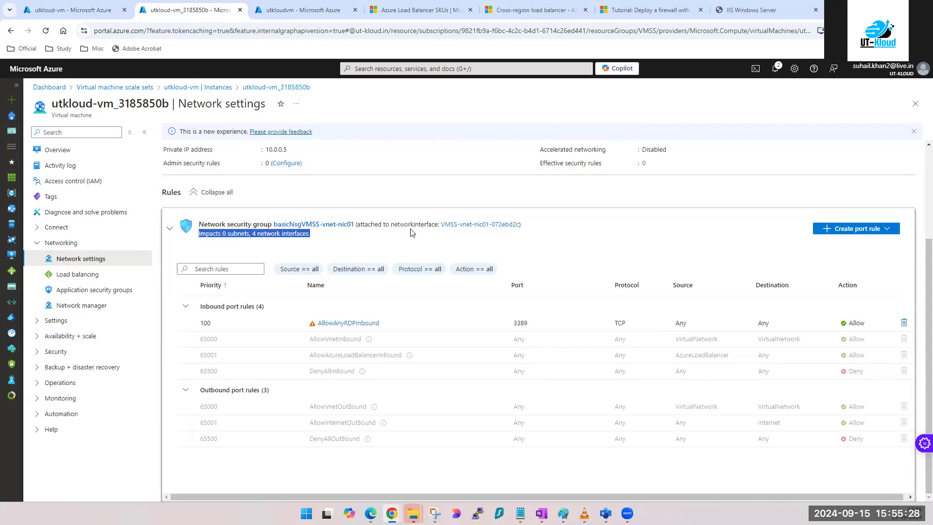
double_click(413, 224)
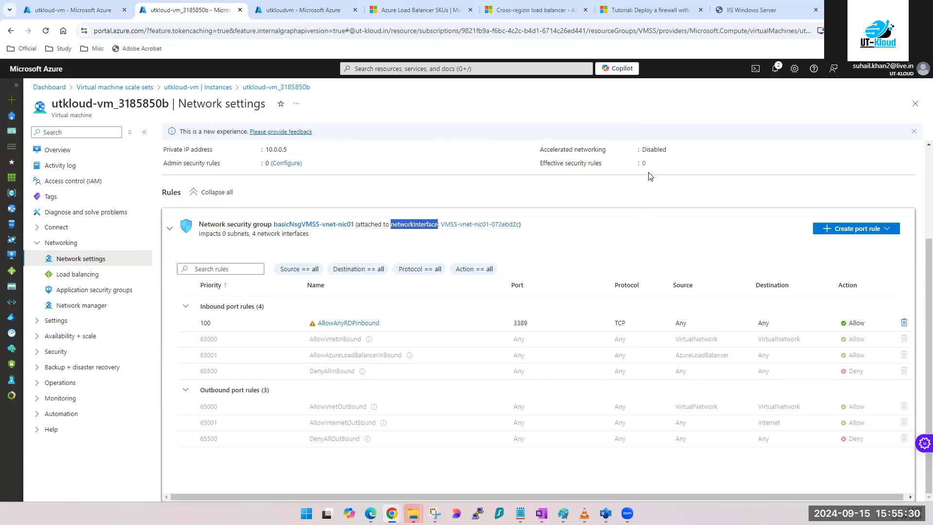
scroll(485, 296, "up", 1)
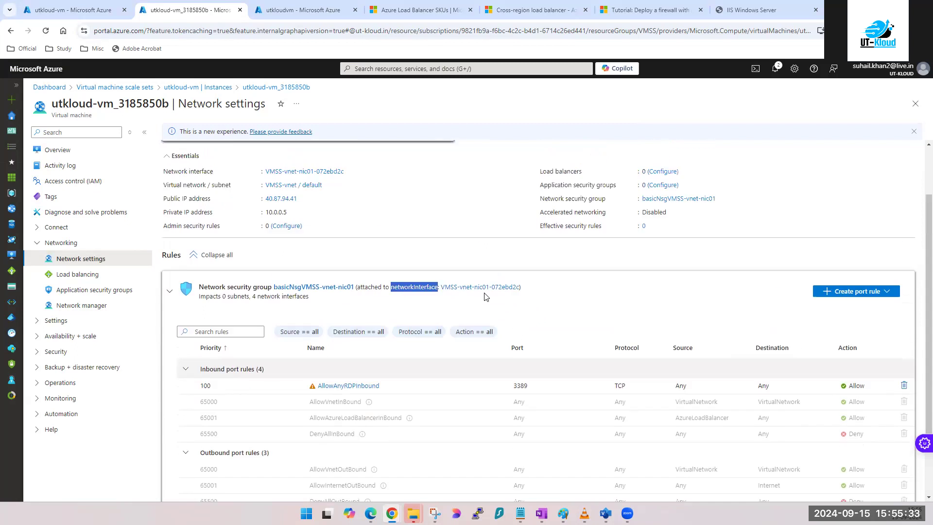
scroll(484, 296, "up", 1)
Step: Copy the public IP address from the overview of utkloud-vm_3185850b, try a Remote Desktop connection to it, and close the connection window
left_click(54, 151)
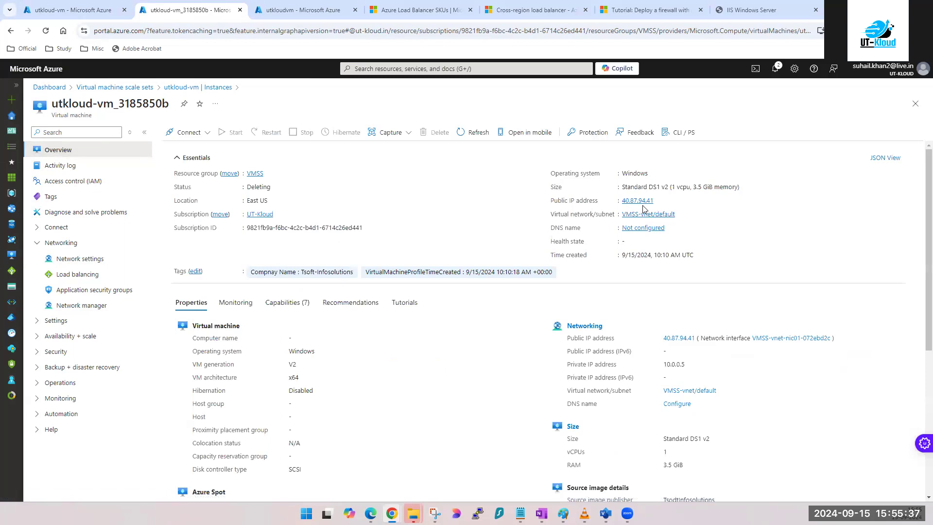
left_click(659, 200)
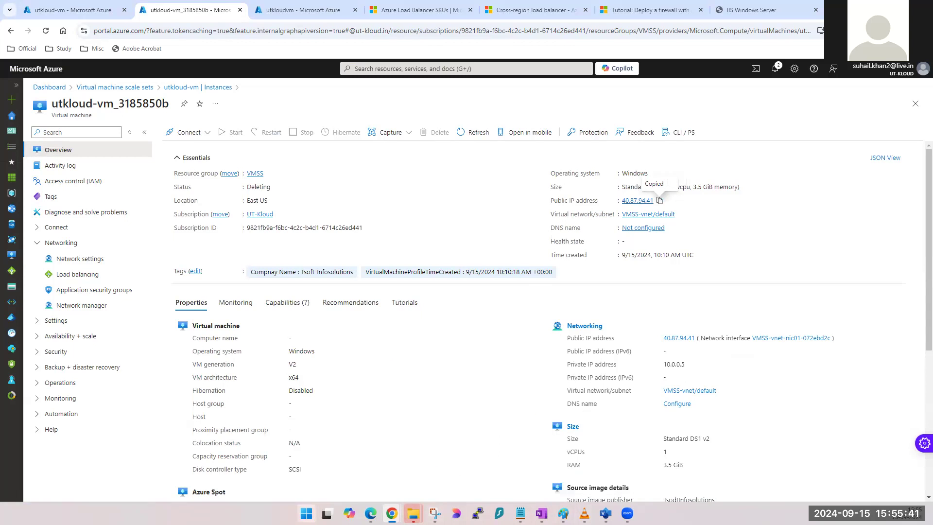
left_click(306, 513)
type("mstsc")
key("Return")
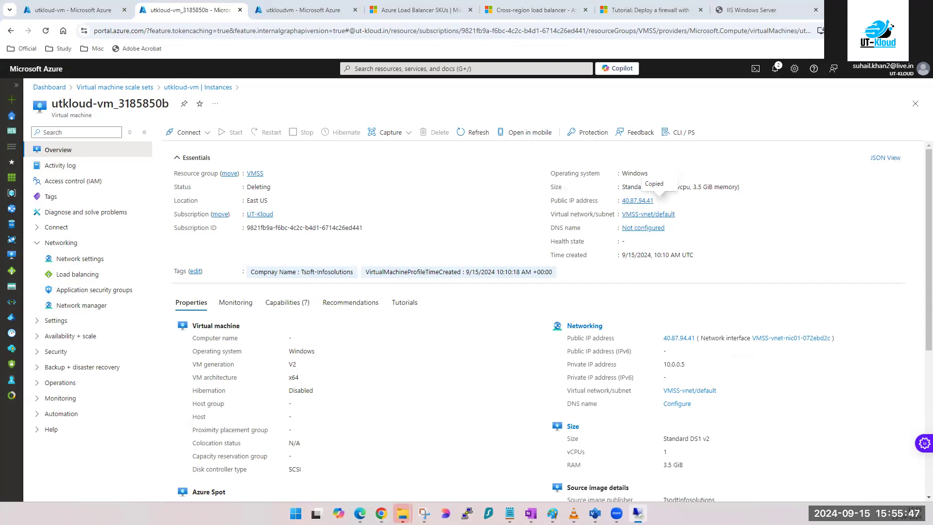
key("ctrl+v")
left_click(523, 274)
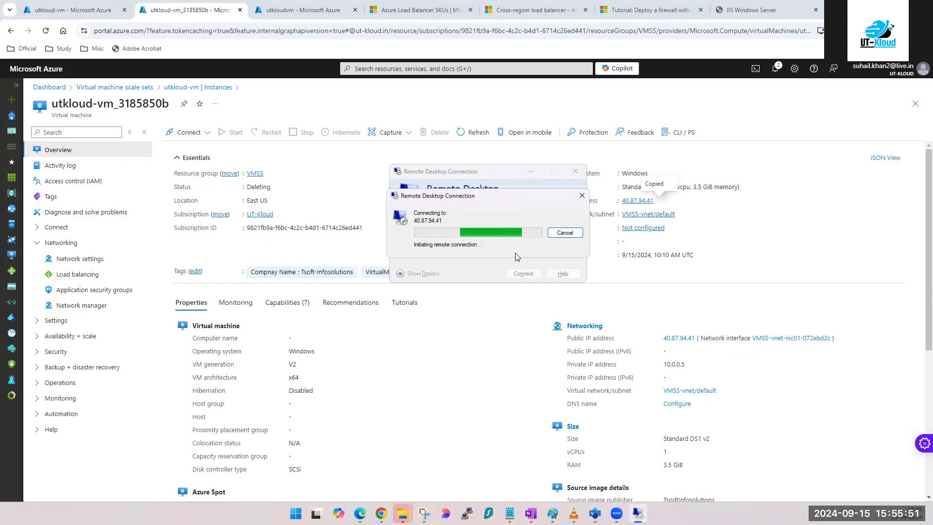
left_click(582, 195)
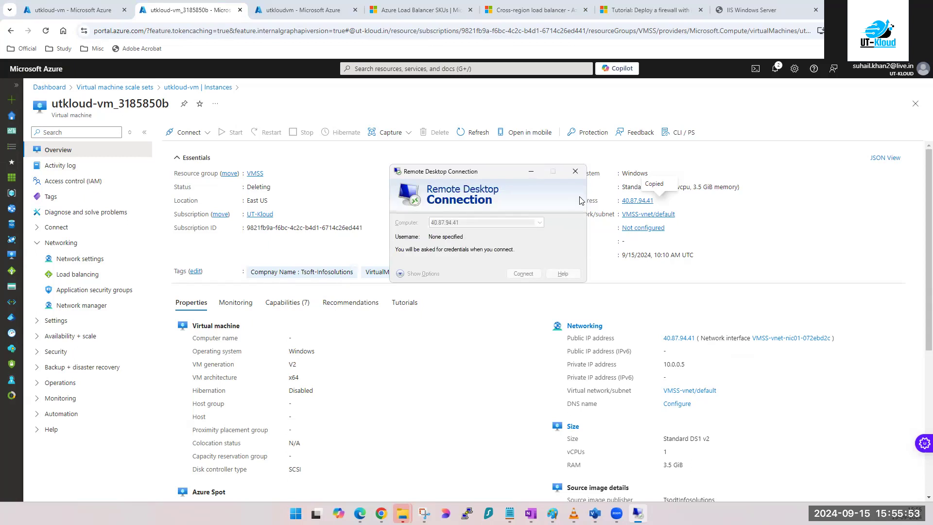
left_click(575, 171)
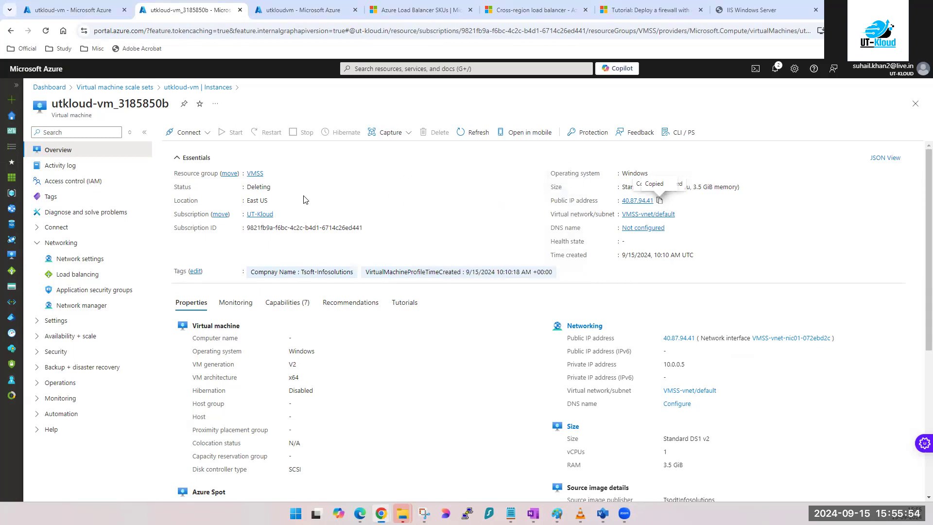
Step: Check the instance's status, open the instance list of scale set utkloud-vm, and open utkloud-vm_ae47672d to copy its public IP address
double_click(252, 188)
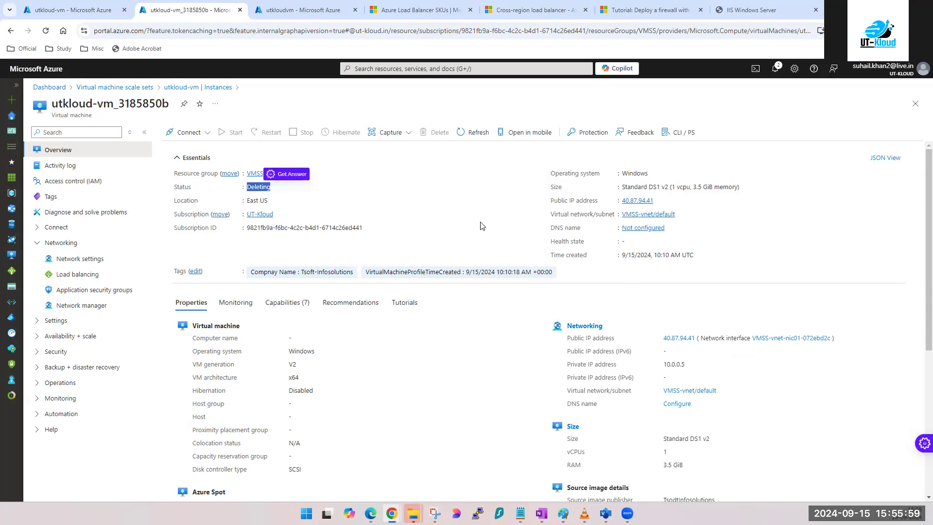
left_click(420, 68)
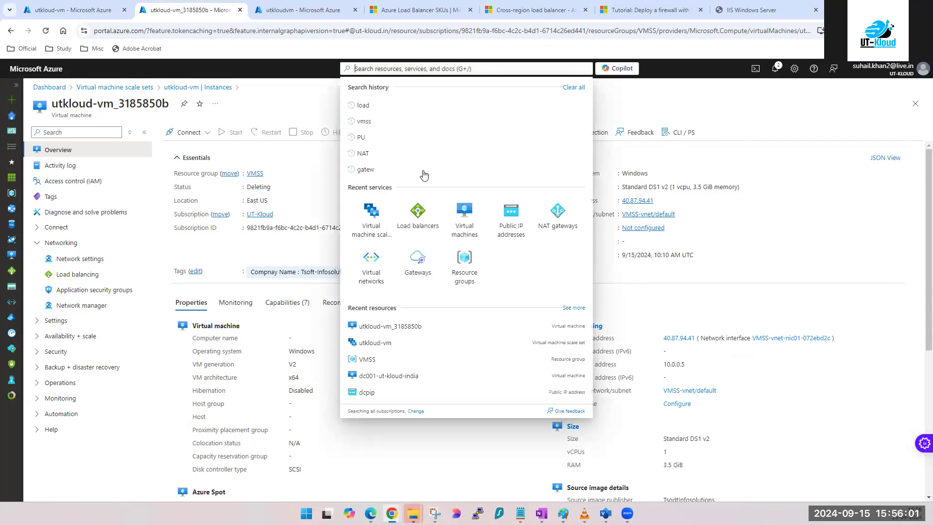
left_click(372, 237)
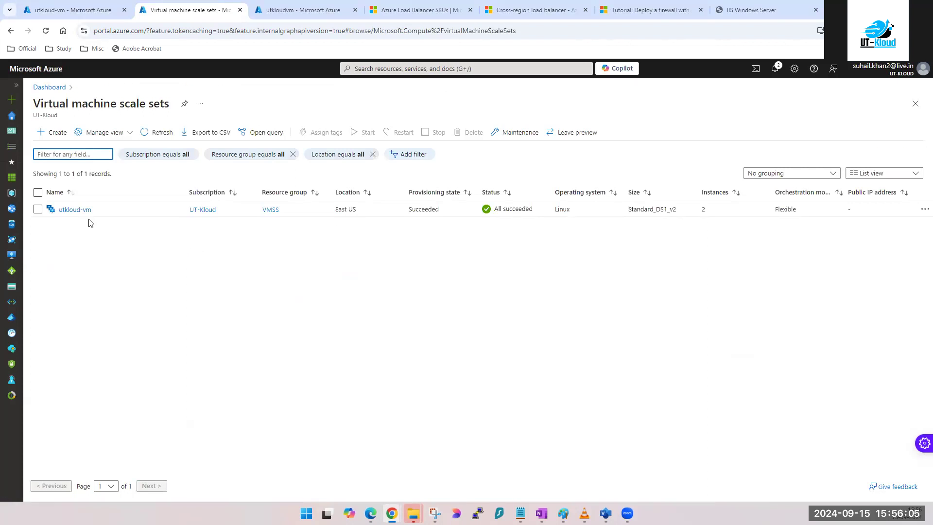
left_click(75, 210)
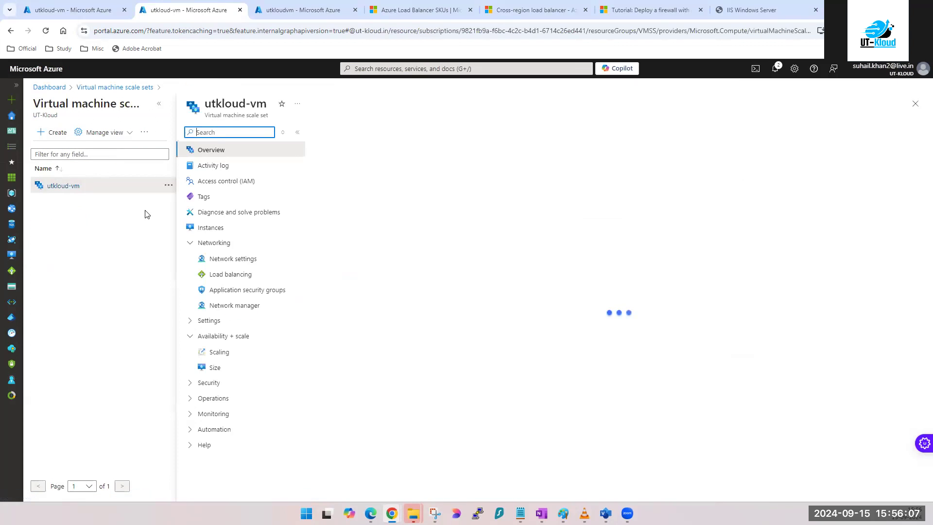
left_click(212, 229)
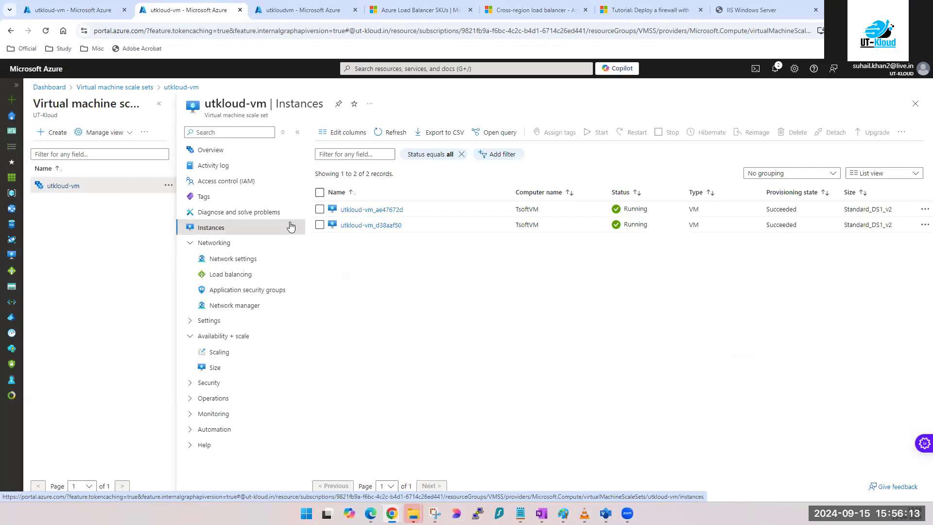
left_click(359, 214)
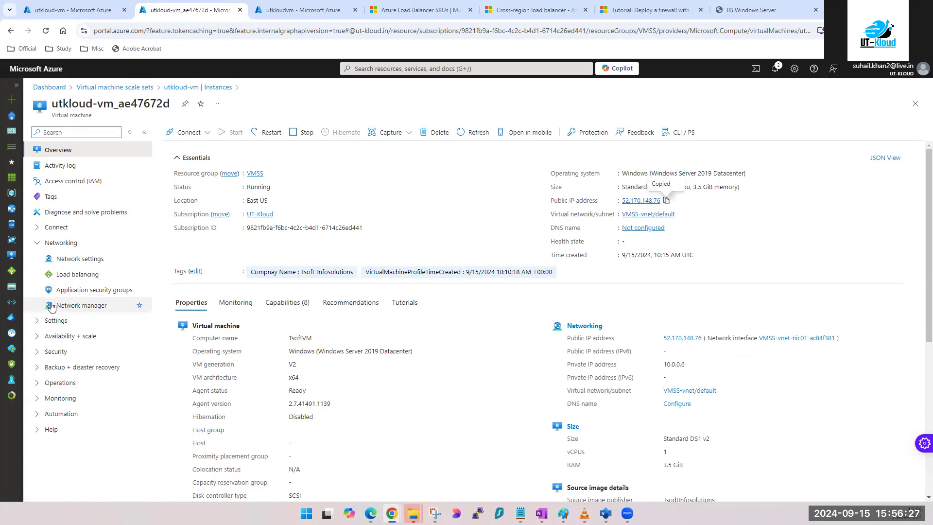
Step: Open the network settings of utkloud-vm_ae47672d and review the inbound port rules of its network security group
left_click(39, 322)
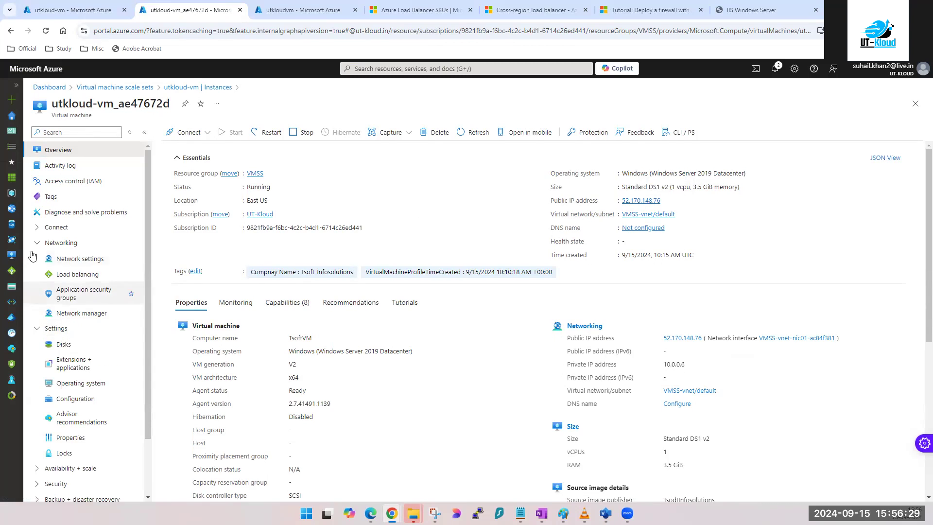
left_click(81, 261)
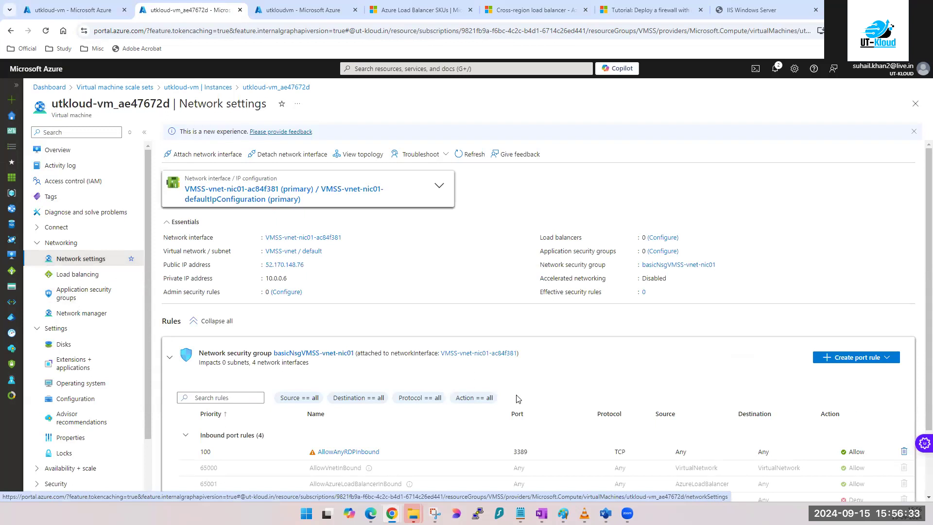
scroll(523, 384, "down", 2)
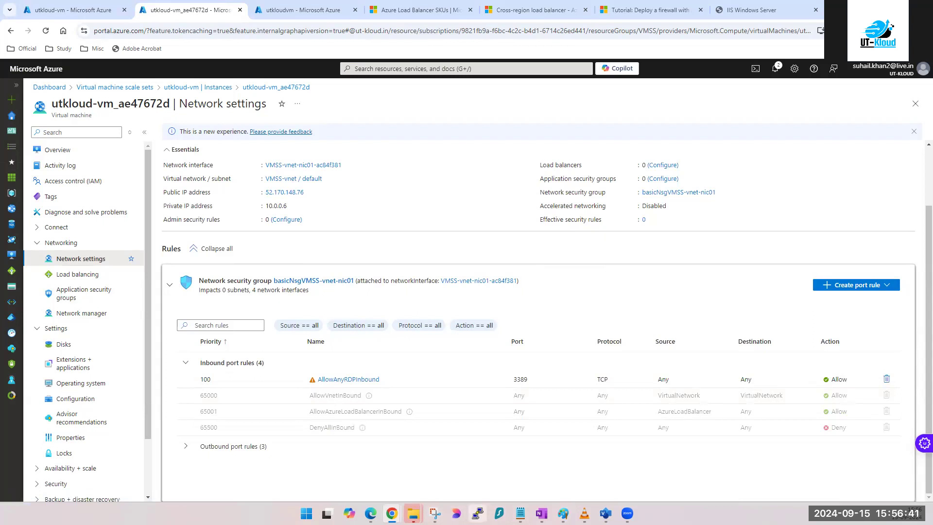
Step: Connect to 52.170.148.76 with Remote Desktop, signing in as tapout with the account password and accepting the certificate warning
left_click(306, 513)
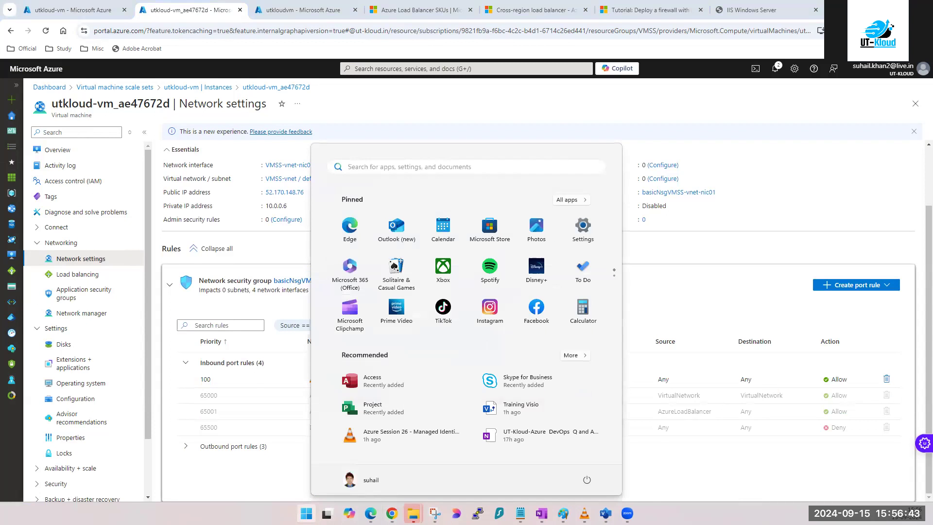
type("mstsc")
key("Return")
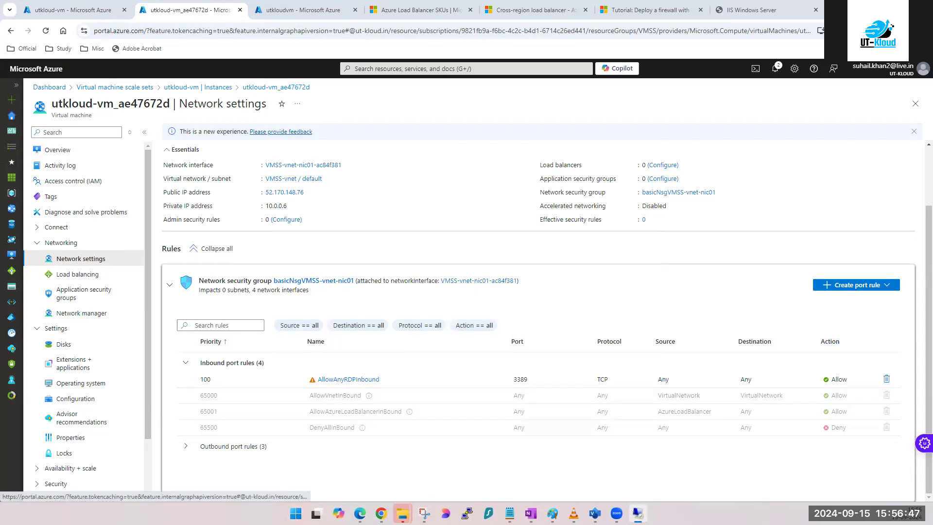
left_click(634, 309)
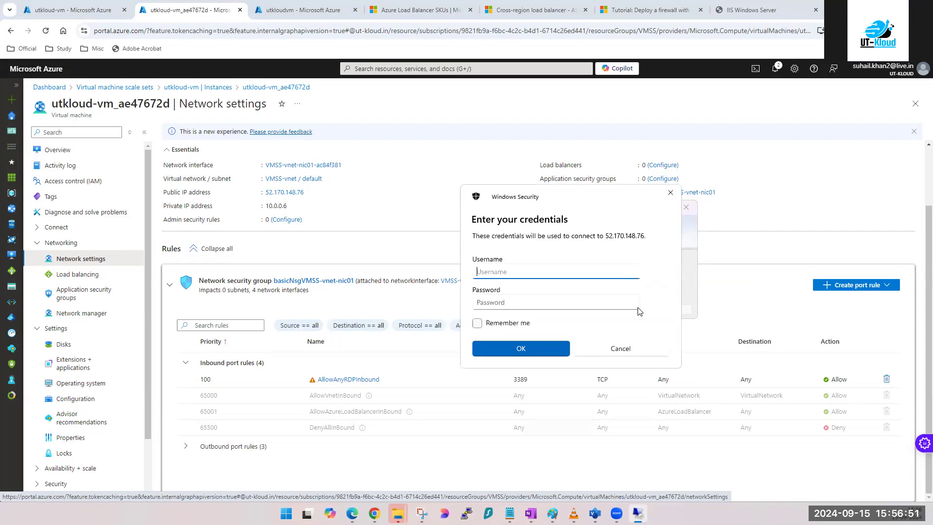
type("tapout")
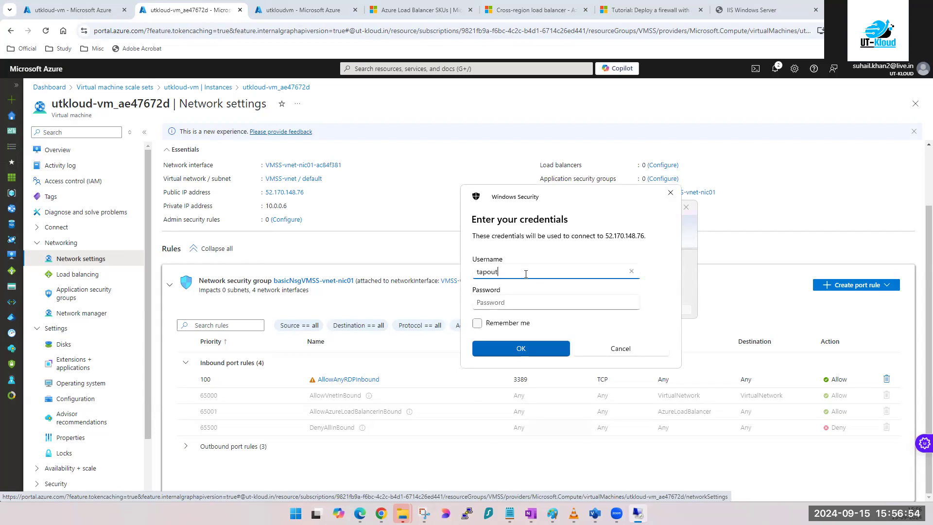
key("Tab")
type("•")
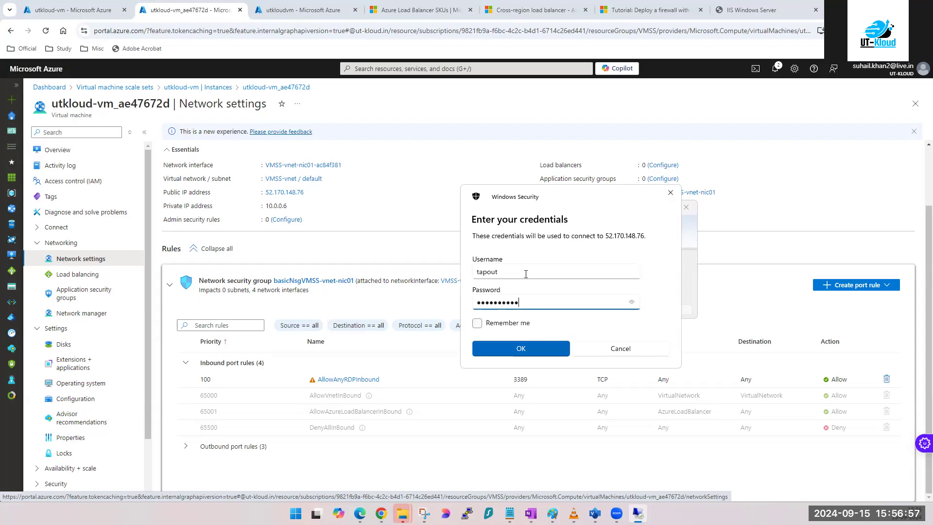
key("Return")
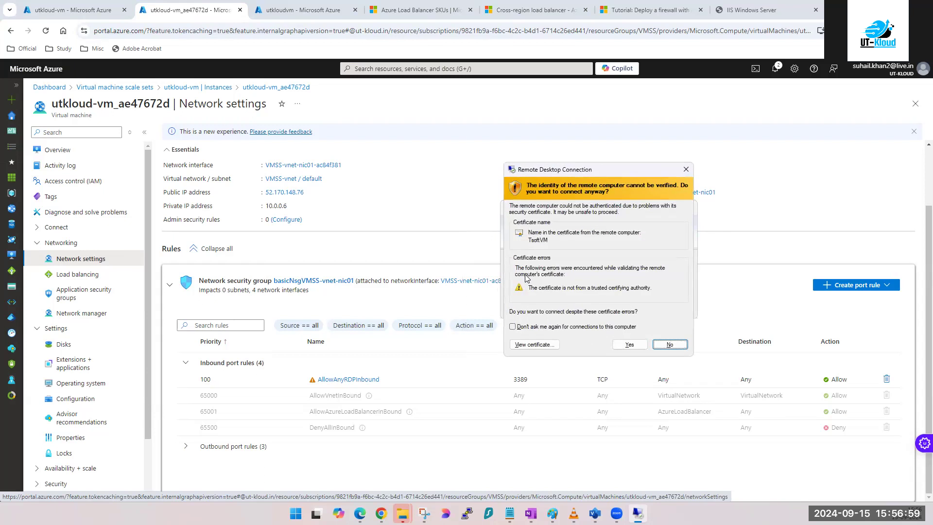
key("Return")
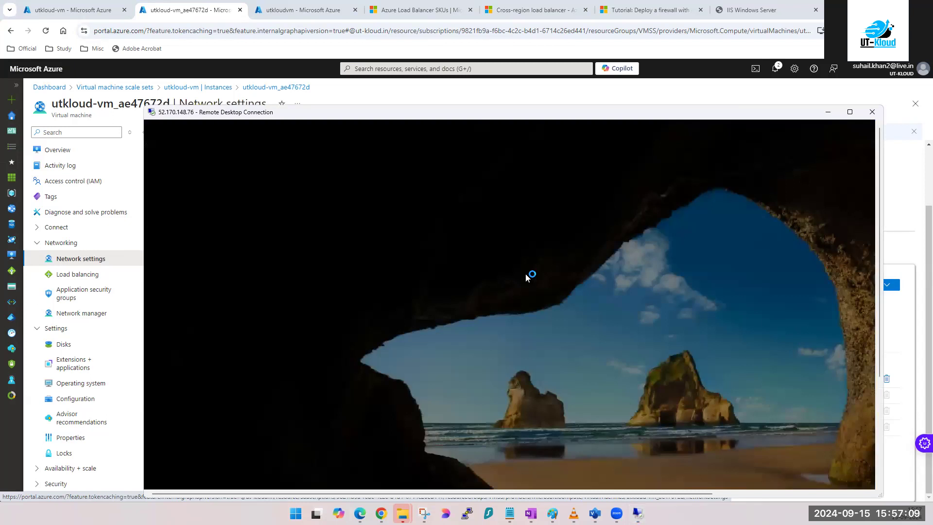
Step: Snap the 52.170.148.76 remote session to the right half of the screen and return to the Azure portal in the browser
key("super+Right")
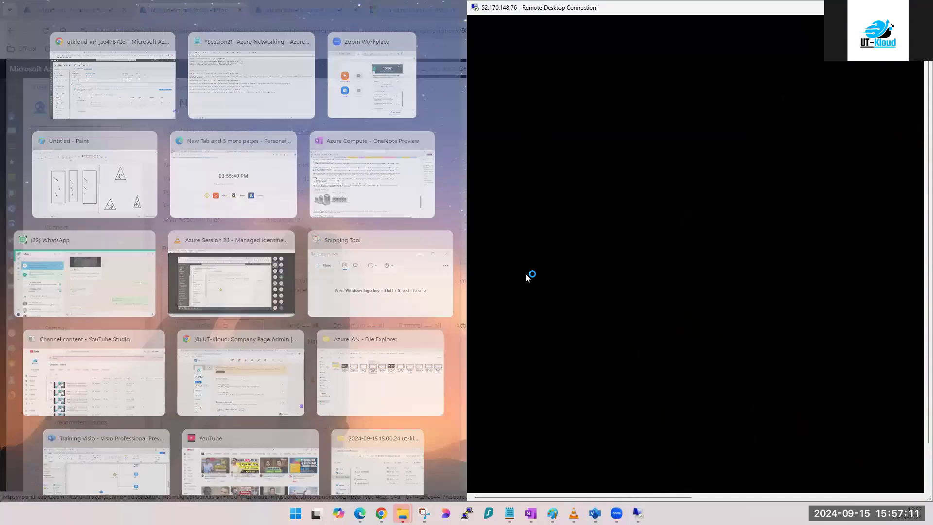
key("Return")
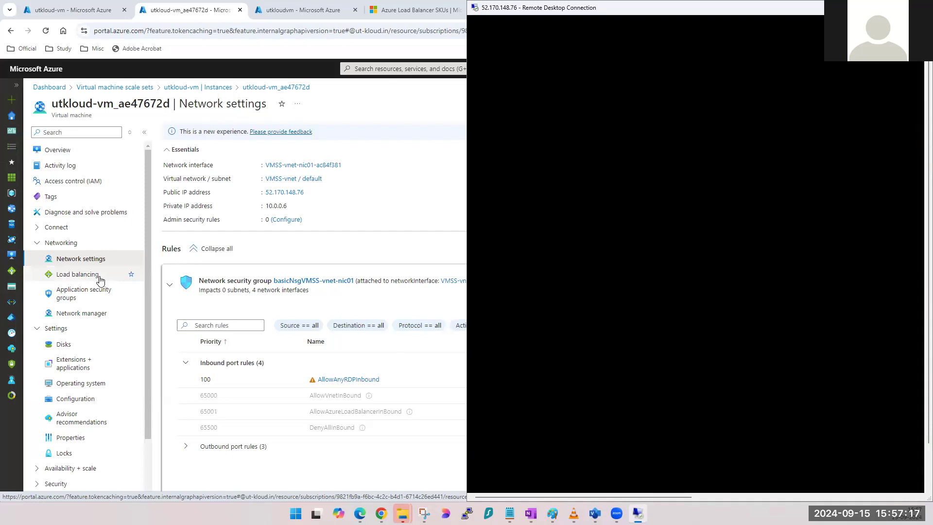
key("super+Up")
Step: Open instance utkloud-vm_d38aaf50 from the instance list of scale set utkloud-vm and view its network settings
left_click(390, 67)
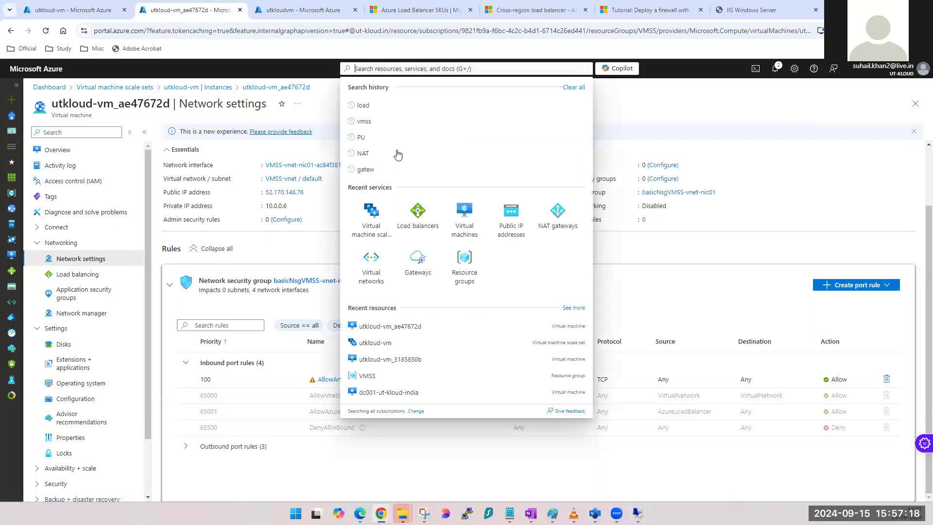
left_click(365, 215)
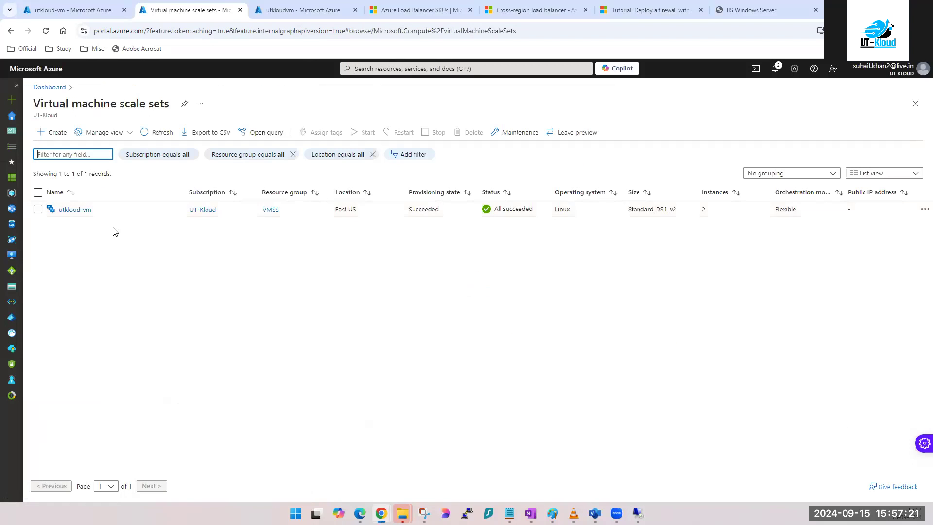
left_click(76, 212)
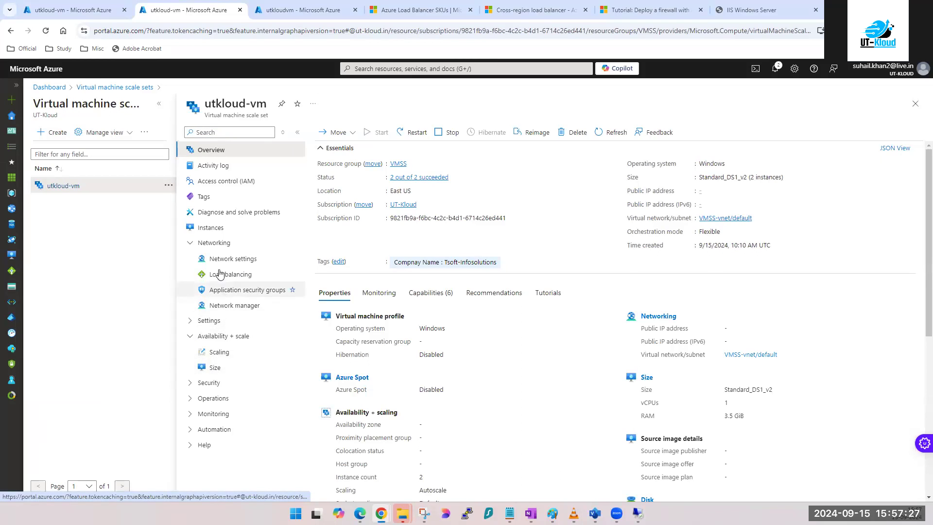
left_click(210, 229)
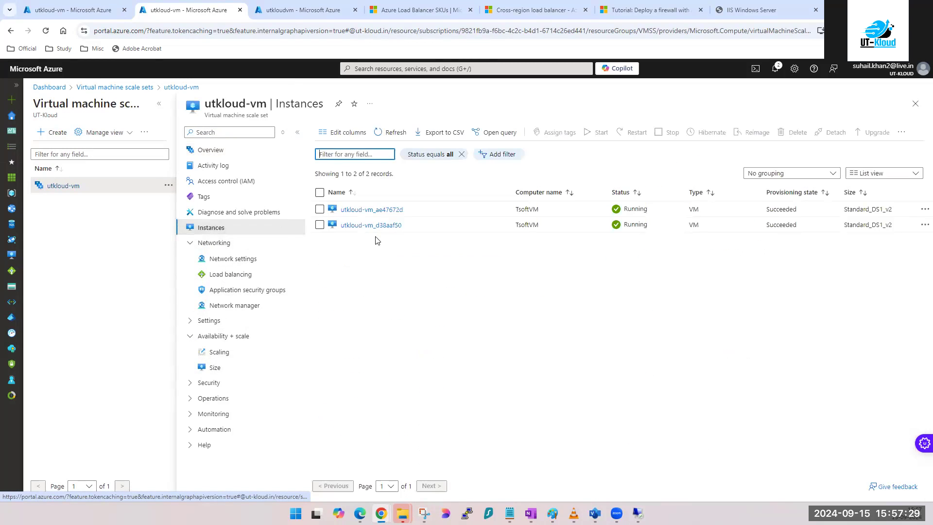
left_click(360, 226)
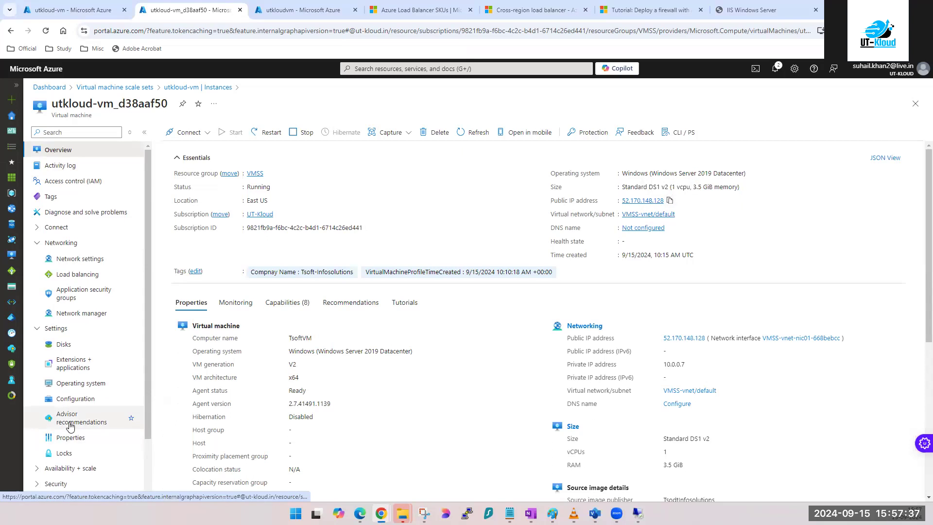
scroll(72, 426, "down", 2)
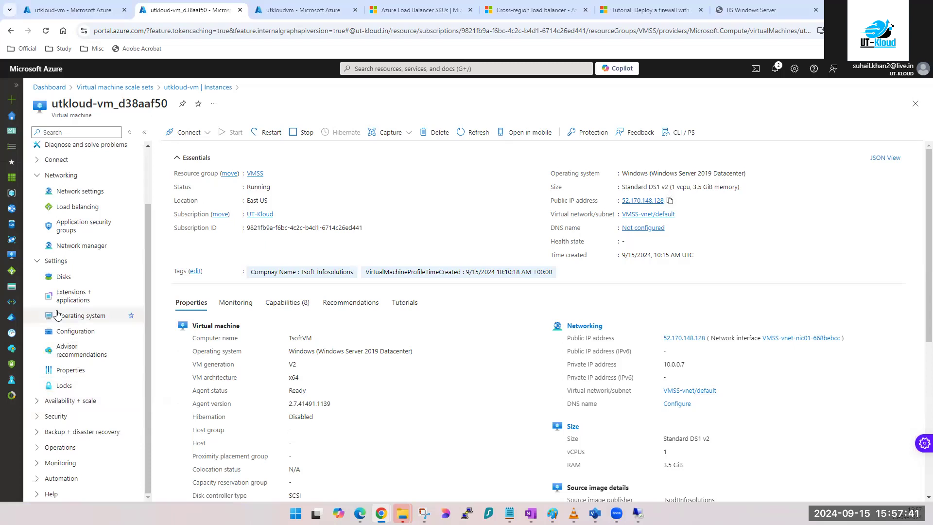
left_click(79, 192)
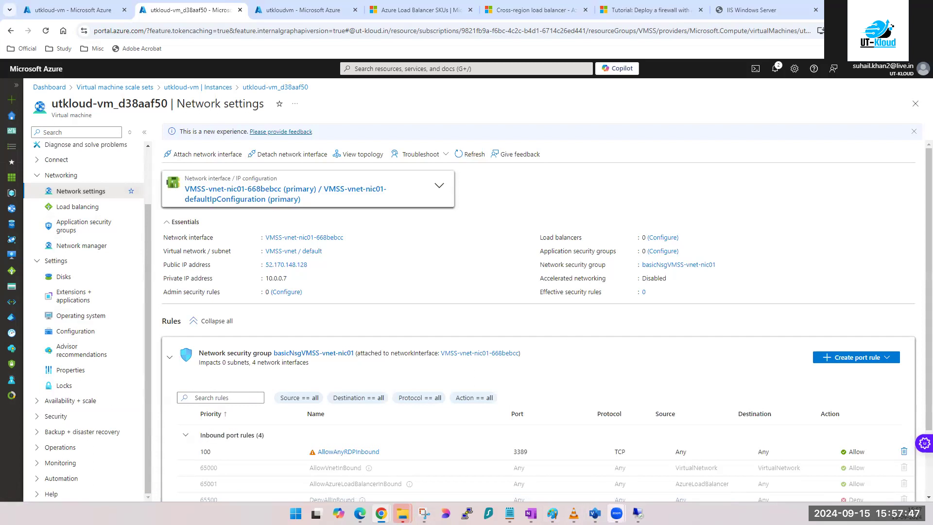
Step: Start a second Remote Desktop connection to 52.170.148.128, signing in as tapout with the account password and accepting the certificate warning
left_click(638, 514)
right_click(638, 514)
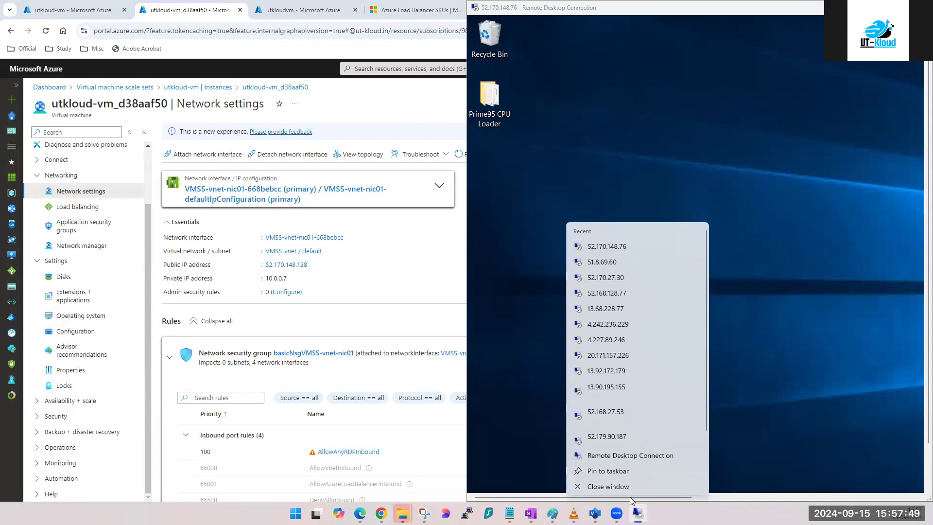
right_click(617, 457)
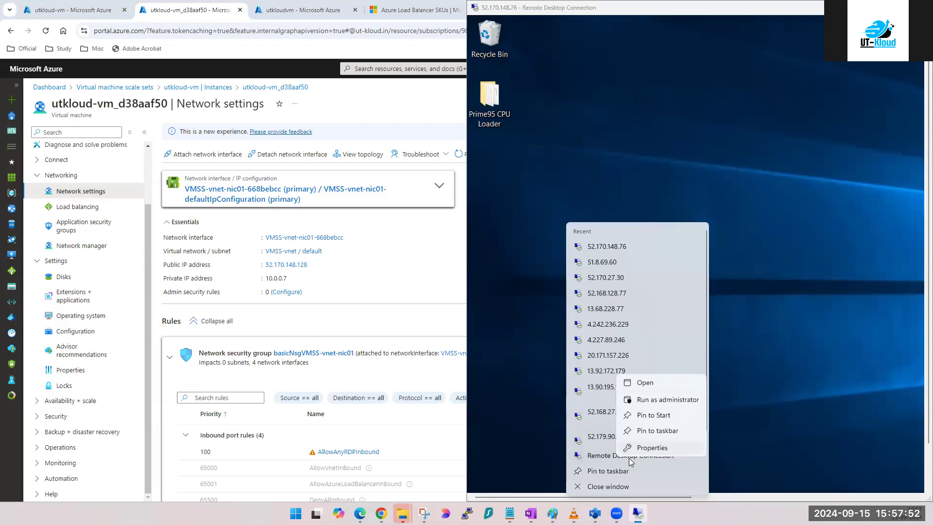
left_click(651, 383)
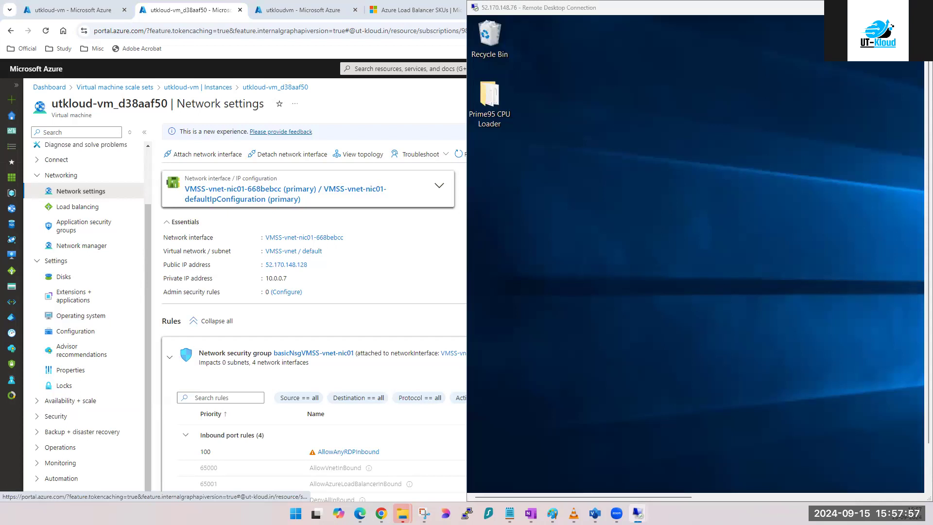
left_click(611, 241)
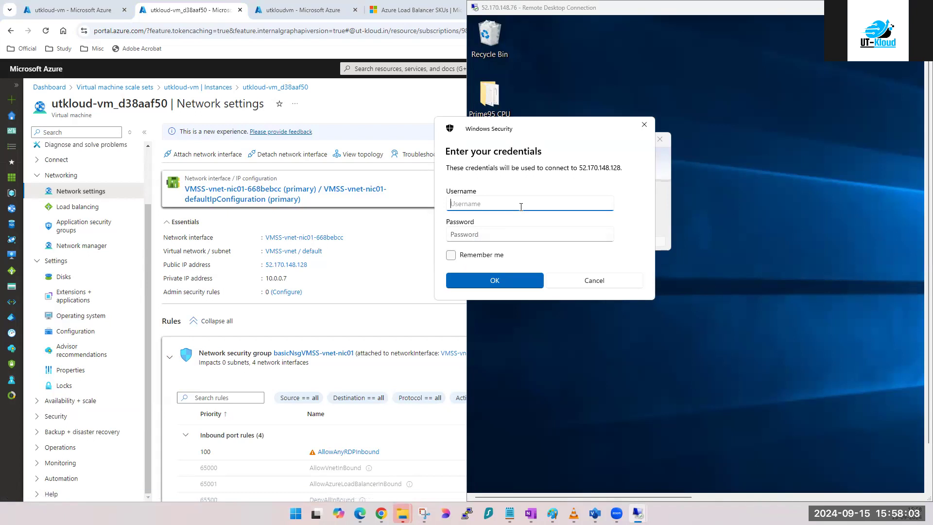
type("tapout")
key("Tab")
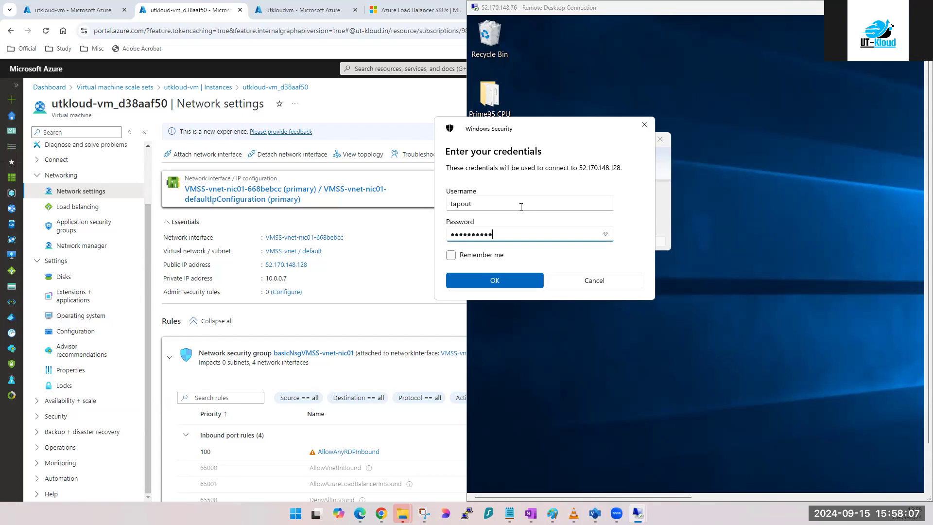
key("Return")
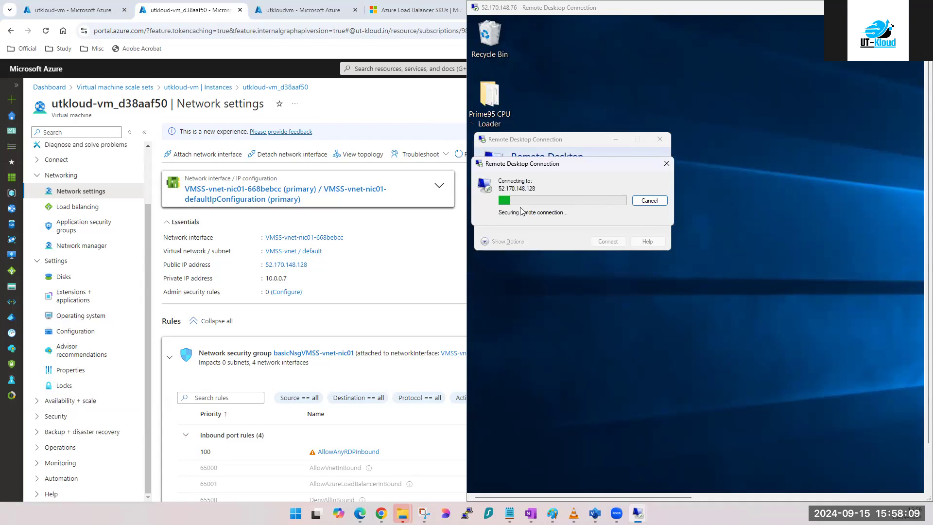
left_click(596, 274)
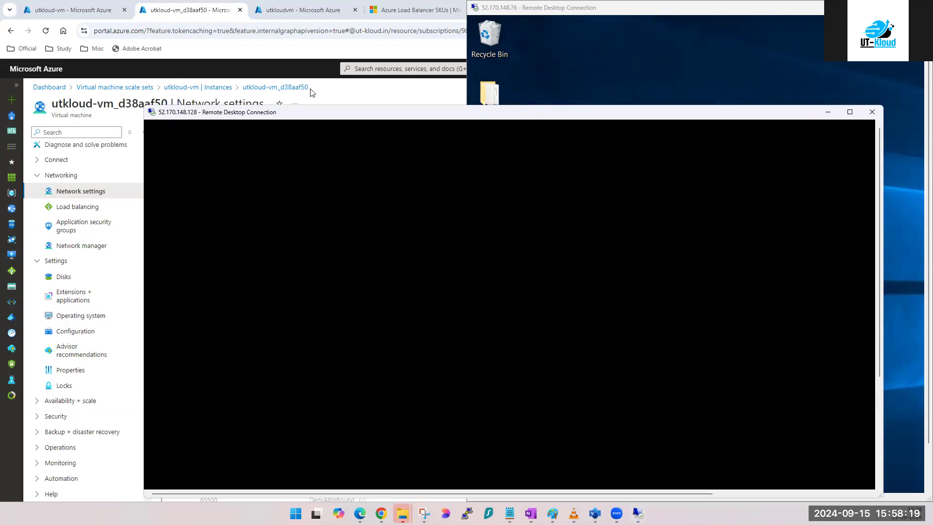
Step: Return to scale set utkloud-vm in the Azure portal, collapse the resource list beside it, and check the status of its instances
left_click(384, 69)
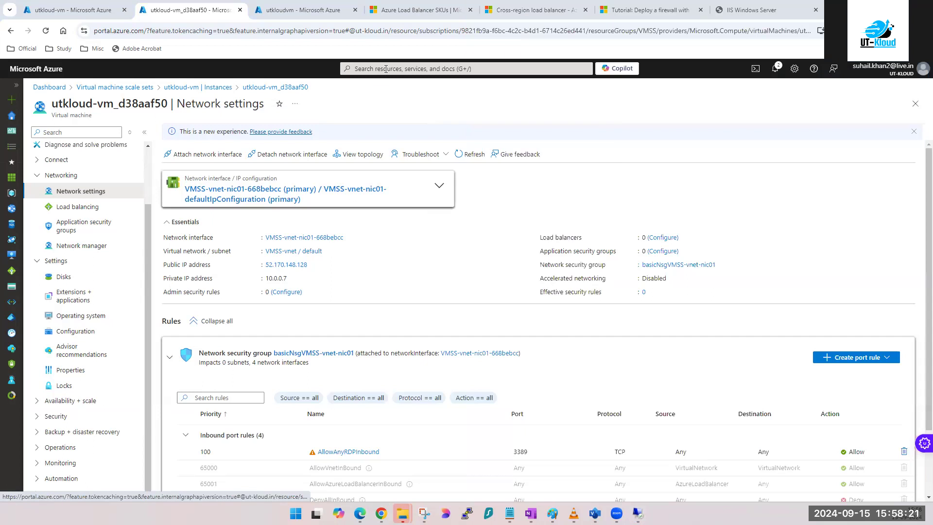
scroll(102, 295, "up", 3)
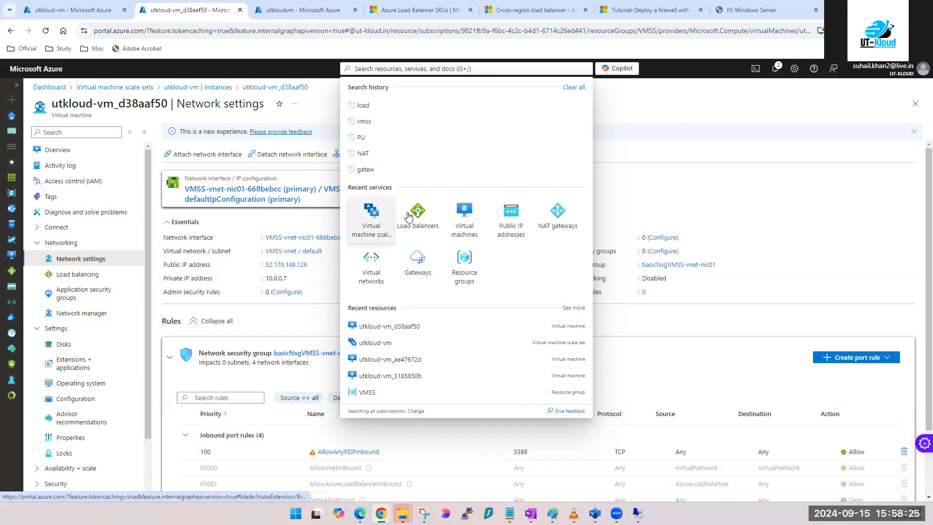
left_click(370, 220)
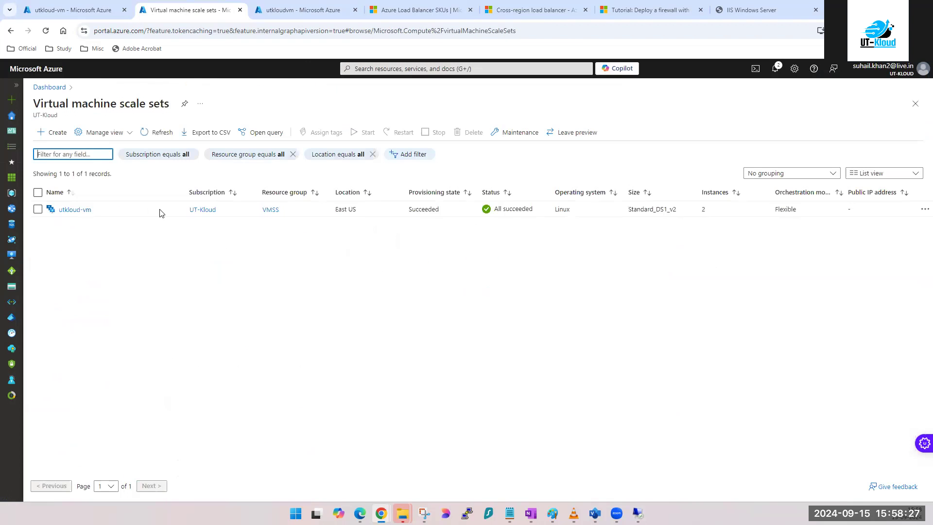
left_click(66, 211)
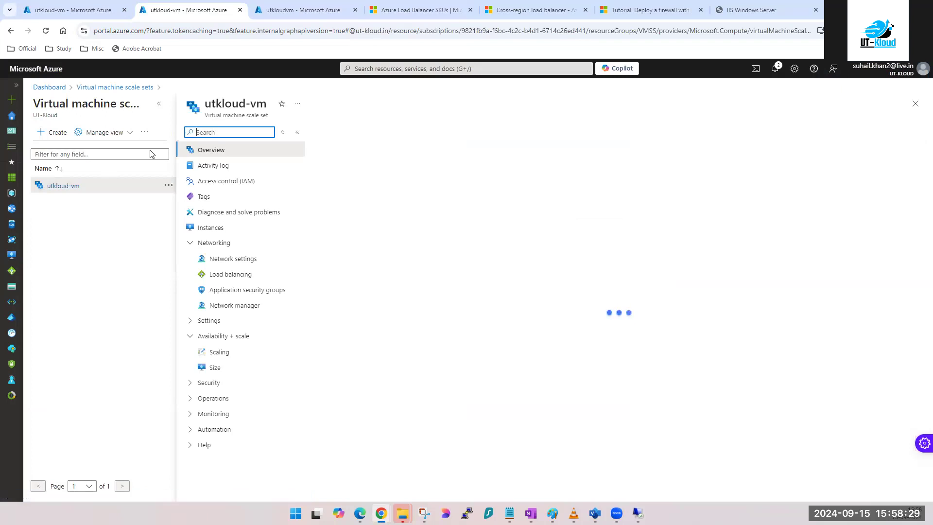
left_click(158, 104)
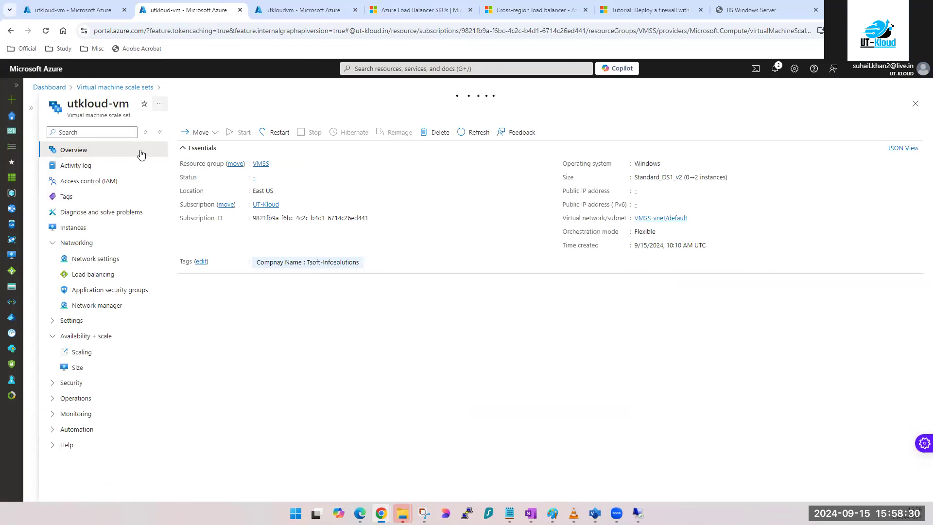
left_click(78, 229)
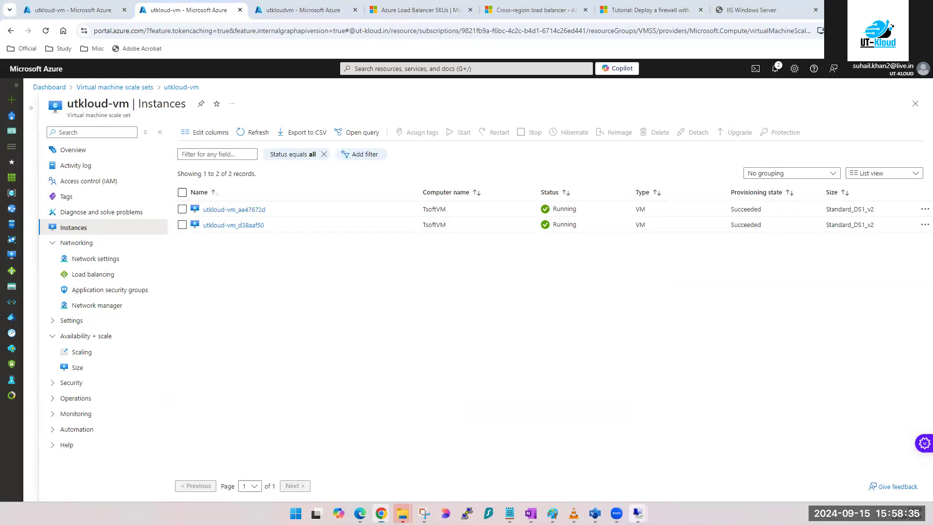
Step: Switch to the 52.170.148.76 remote session and open Task Manager on it to view the CPU usage
left_click(665, 466)
left_click(606, 473)
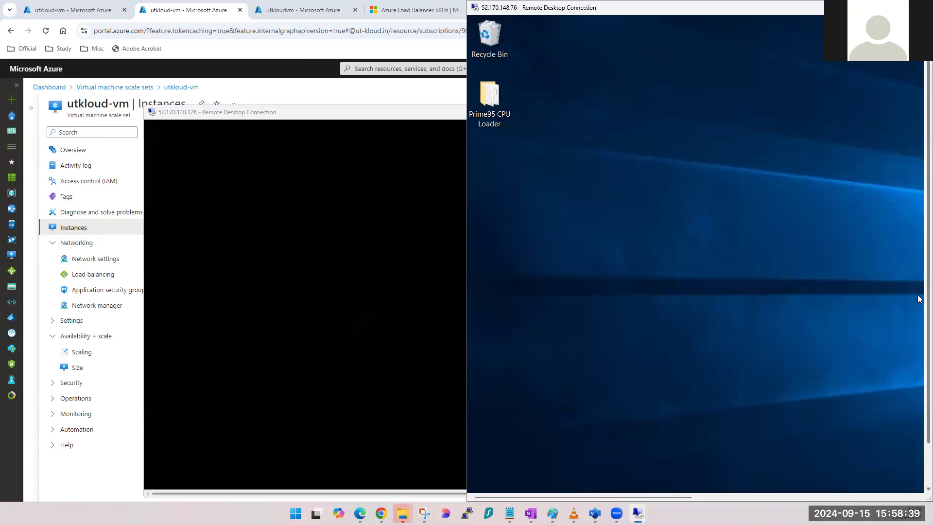
right_click(744, 484)
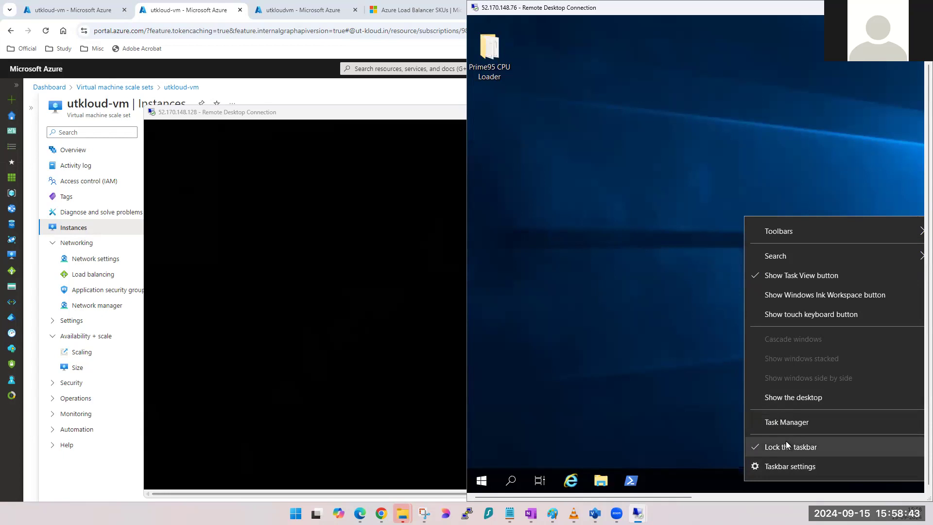
left_click(788, 421)
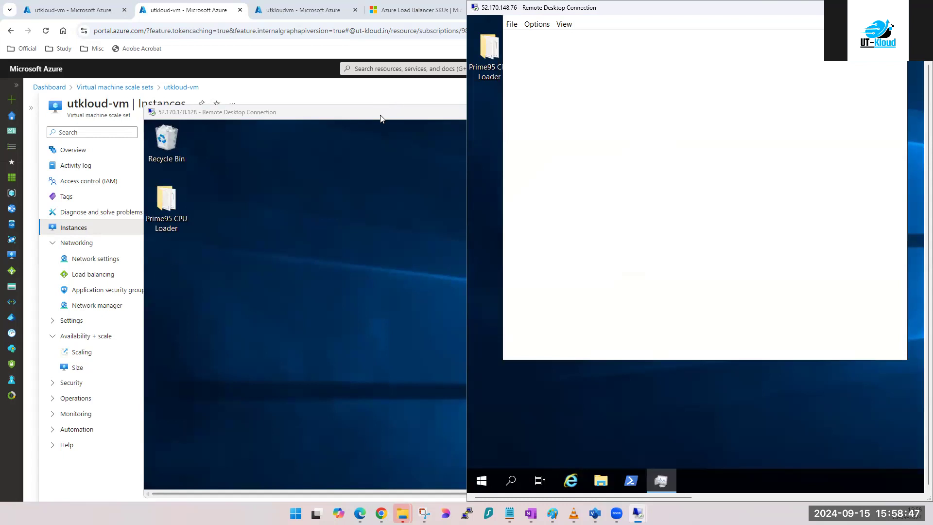
left_click_drag(927, 172, 927, 132)
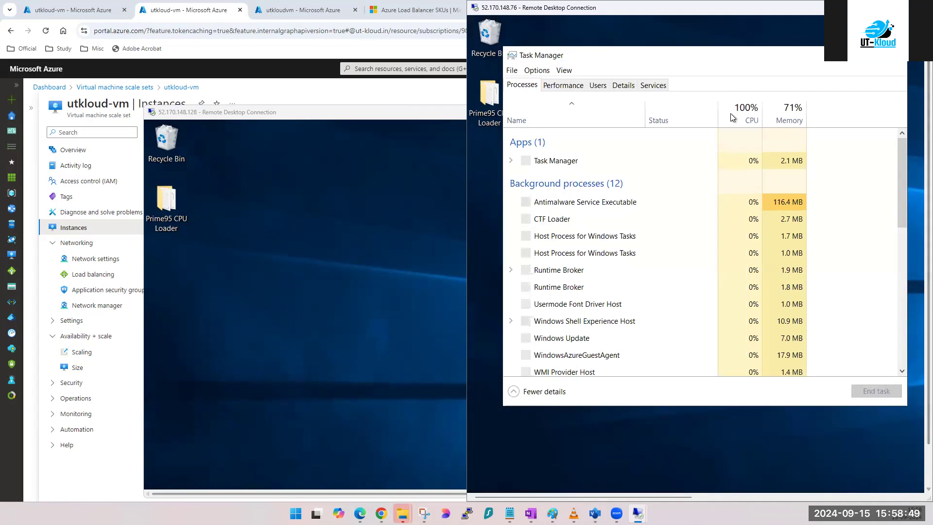
Step: Bring the 52.170.148.128 remote session to the front, narrow its window and place it beside the 52.170.148.76 session
left_click(324, 111)
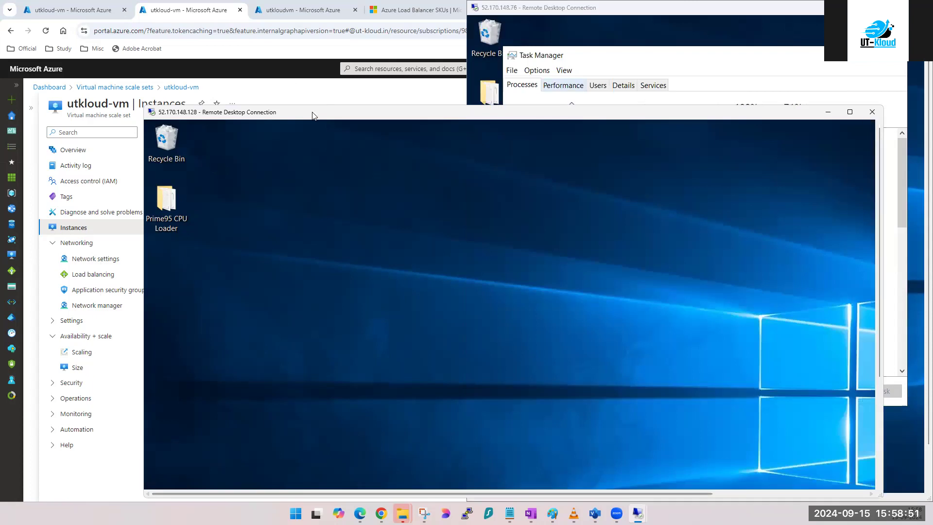
left_click_drag(313, 115, 270, 74)
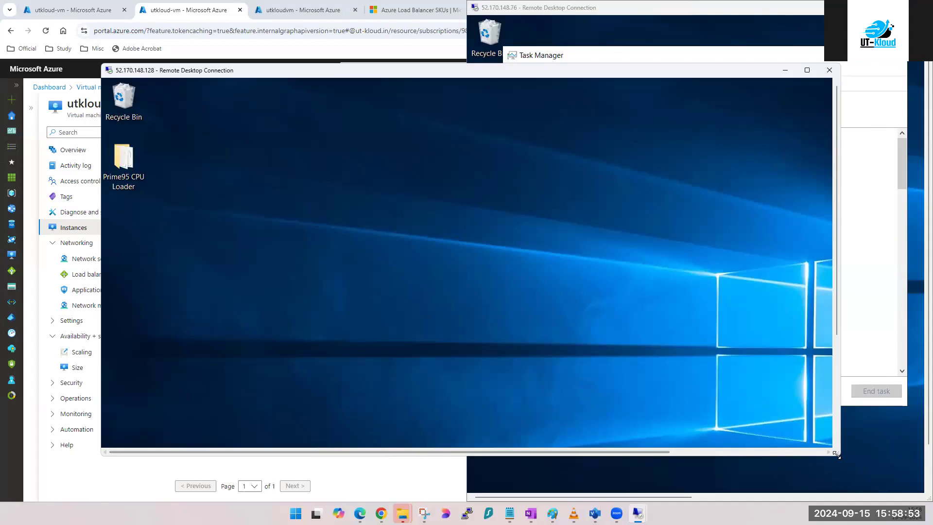
left_click_drag(836, 454, 423, 480)
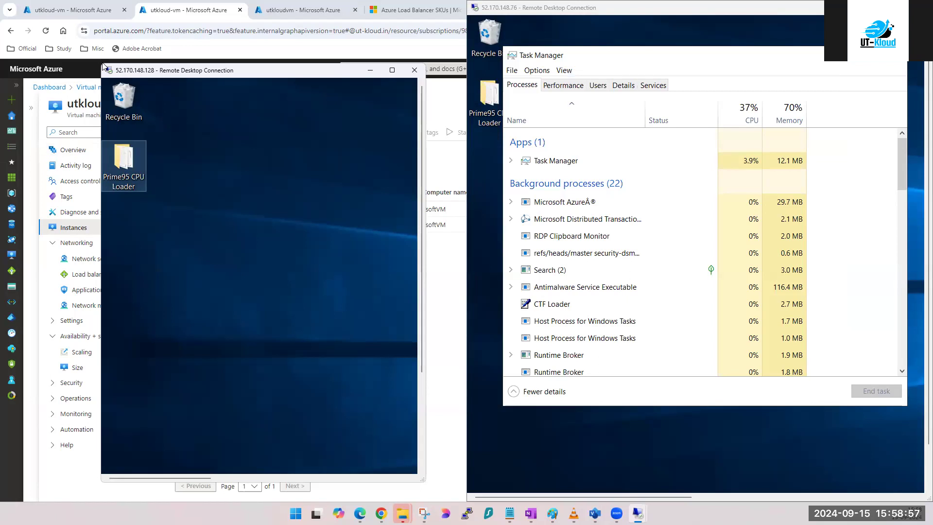
left_click_drag(100, 64, 20, 9)
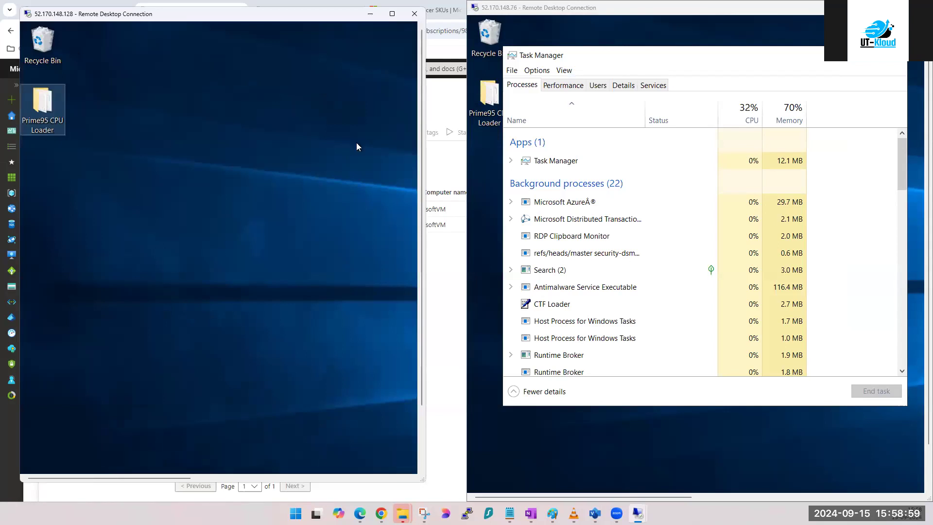
Step: Open Task Manager in the 52.170.148.128 session, and move that session's window off the Azure portal's instance list
scroll(418, 323, "down", 1)
scroll(418, 323, "down", 2)
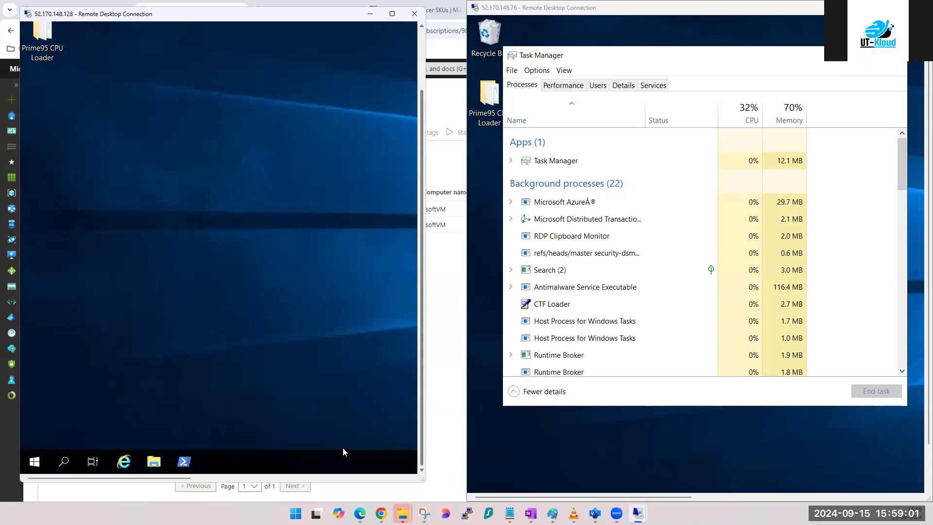
right_click(337, 453)
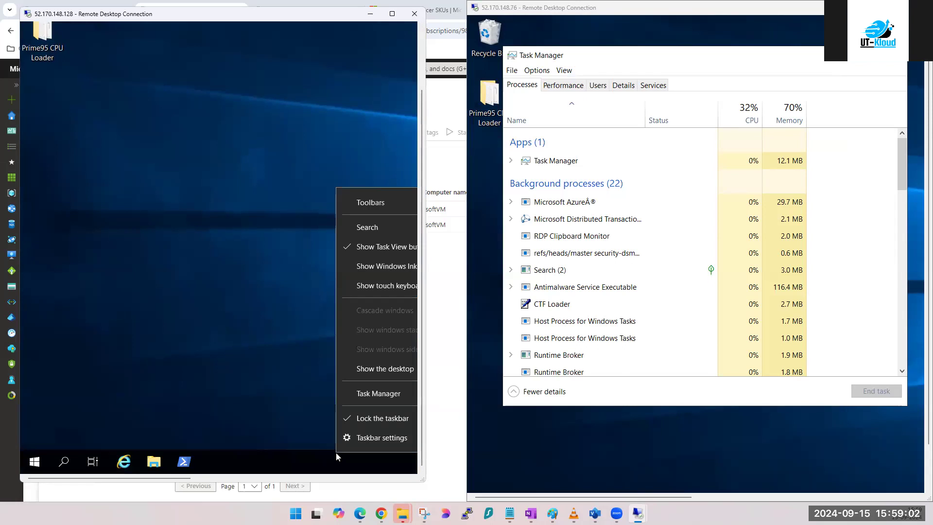
left_click(362, 391)
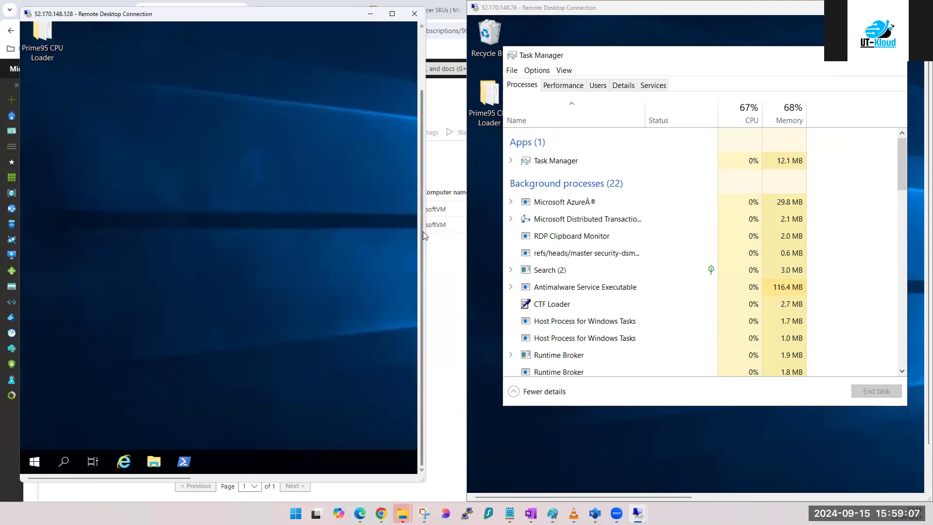
scroll(423, 231, "up", 2)
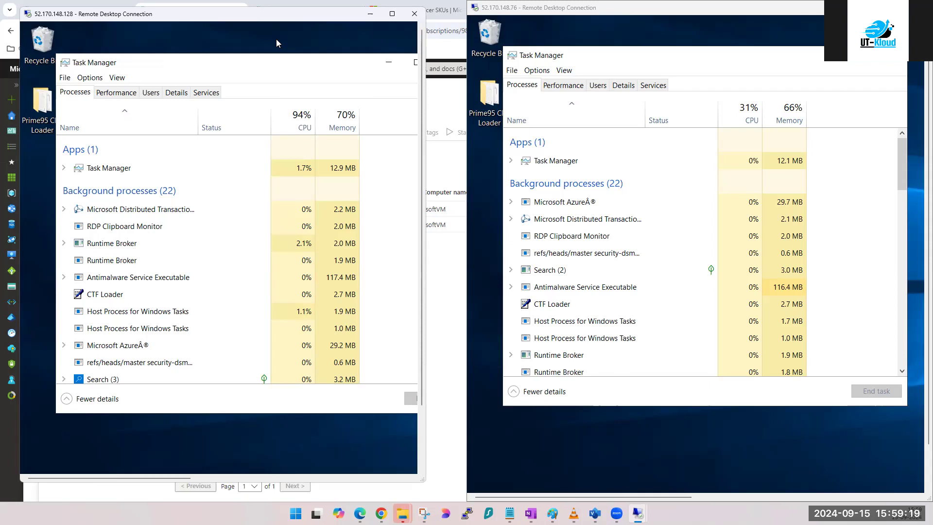
left_click_drag(227, 19, 749, 148)
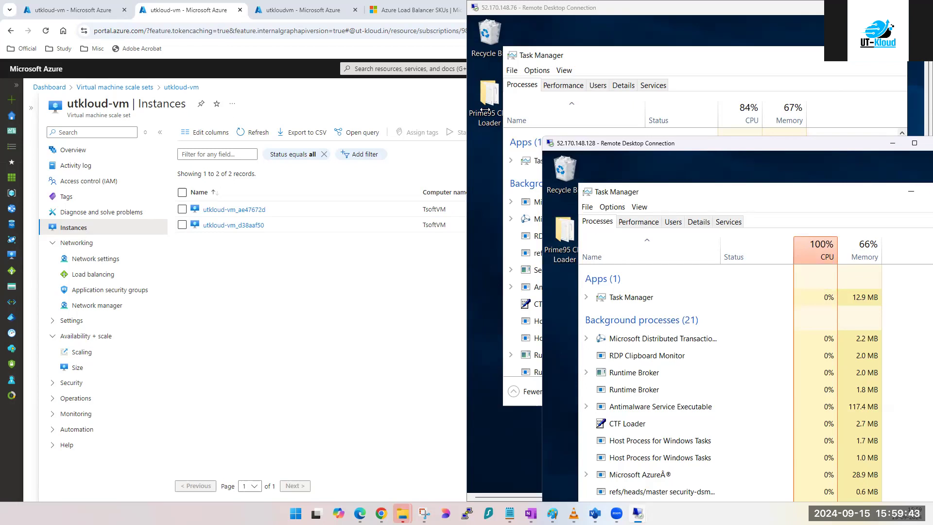
Step: Launch prime95 from the Prime95 CPU Loader folder in the 52.170.148.76 session, close the folder and bring Prime95 to the front
left_click(484, 124)
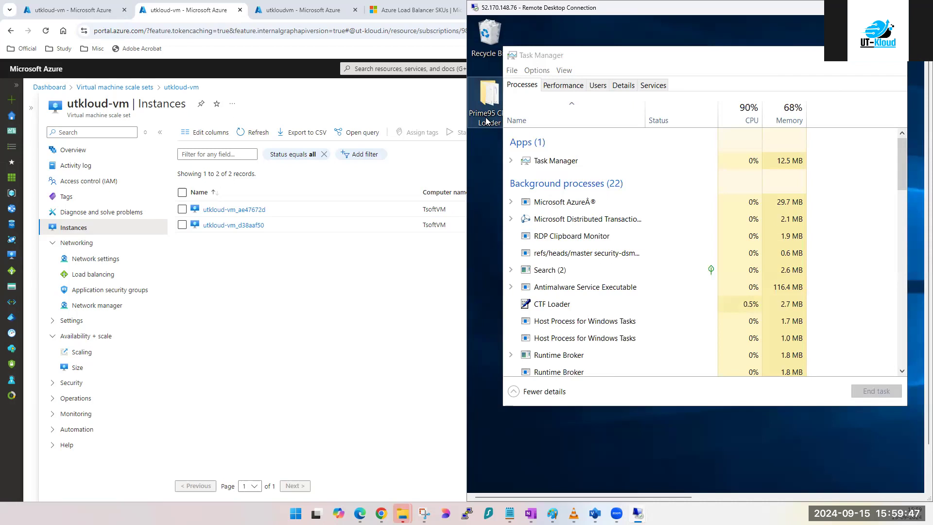
double_click(486, 121)
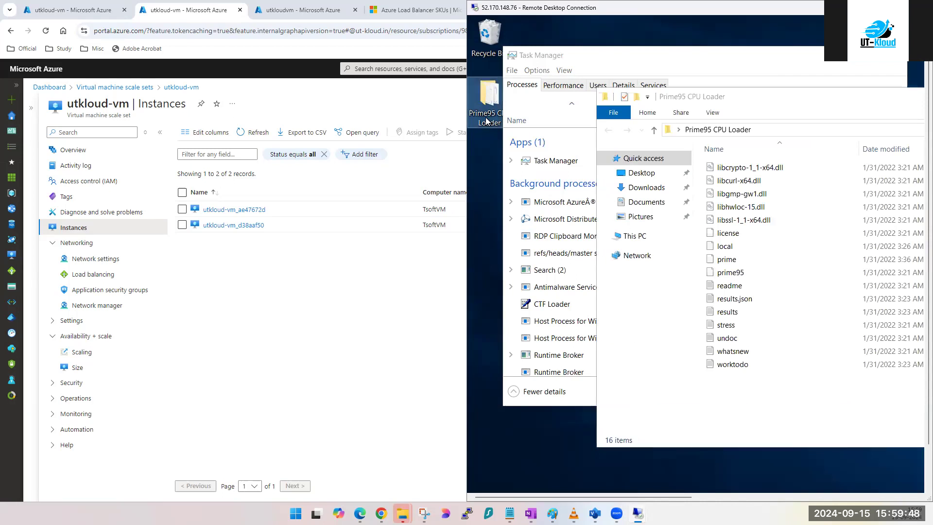
left_click(731, 274)
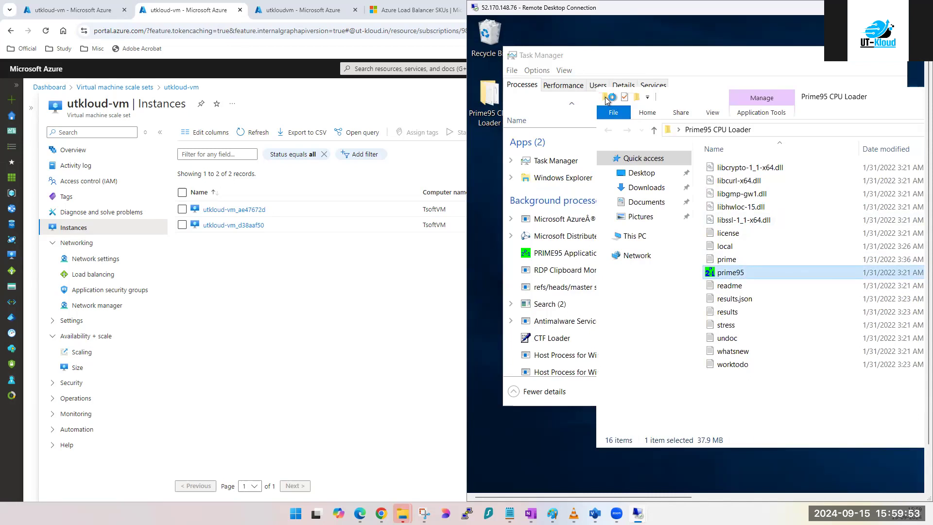
double_click(605, 98)
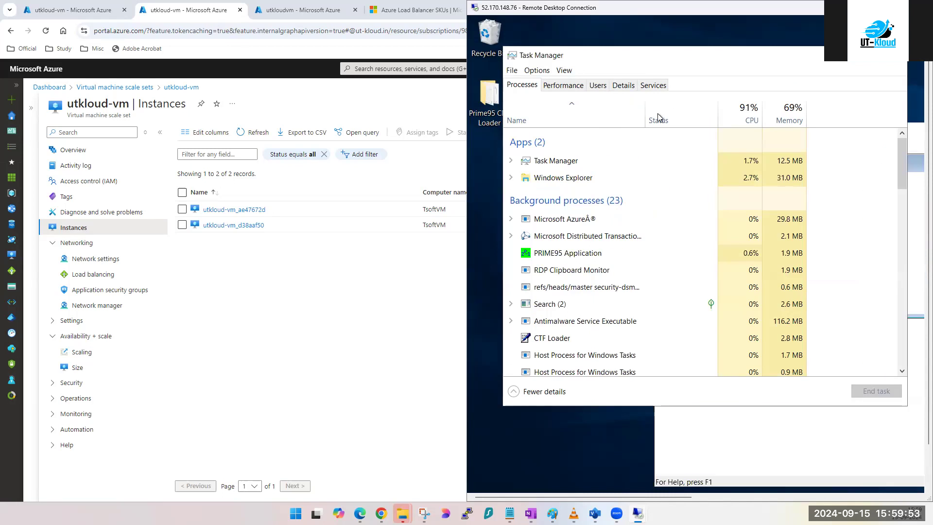
left_click(807, 451)
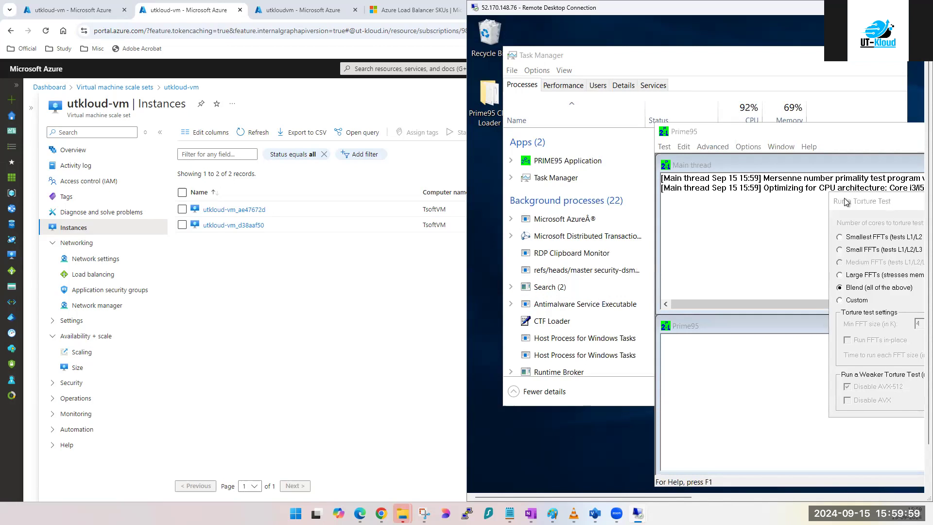
Step: Start the Prime95 torture test with the Blend option in the 52.170.148.76 session, and bring its Task Manager forward
left_click_drag(845, 199, 757, 177)
left_click_drag(853, 179, 740, 150)
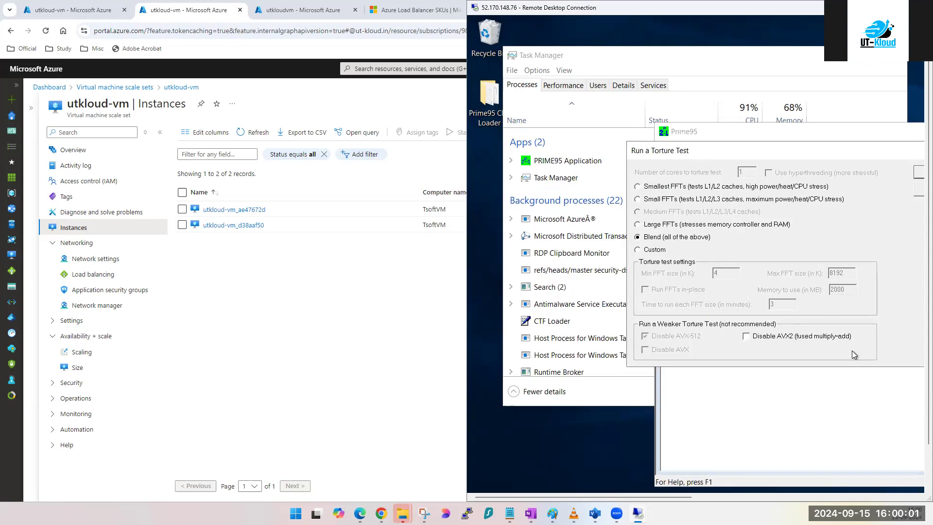
left_click_drag(841, 152, 713, 152)
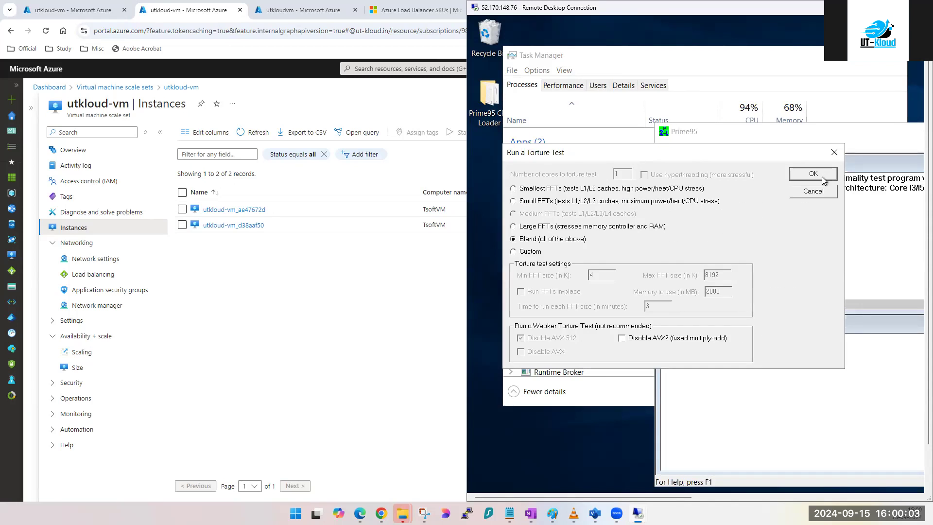
left_click(821, 177)
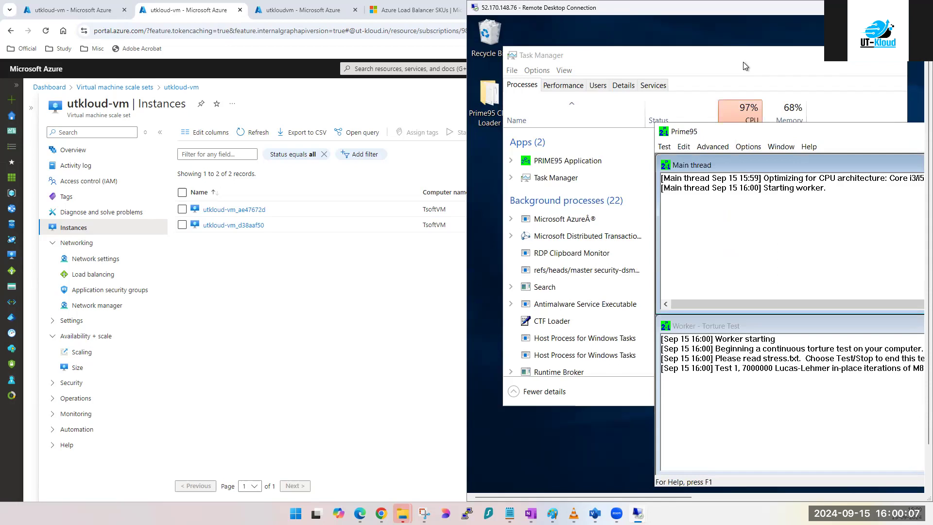
left_click(758, 132)
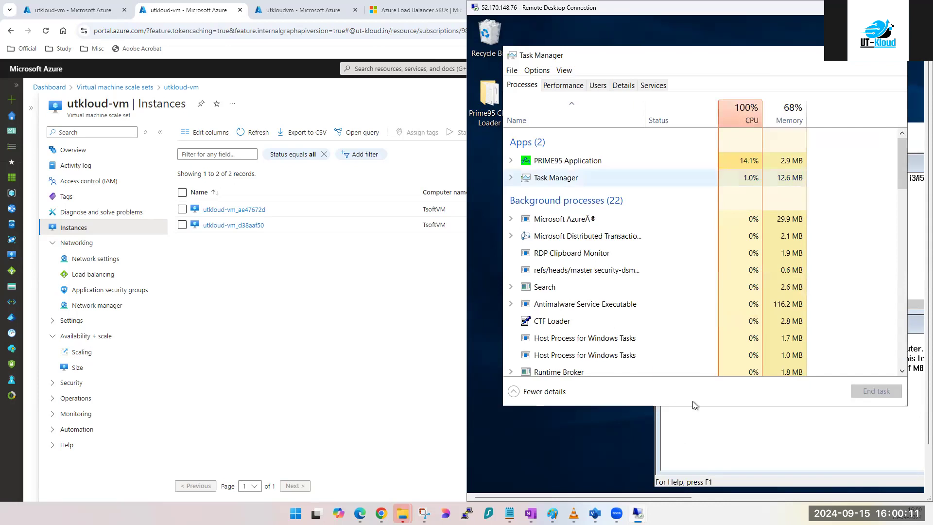
Step: Switch to the 52.170.148.128 session and launch prime95 from its Prime95 CPU Loader folder
mouse_move(638, 513)
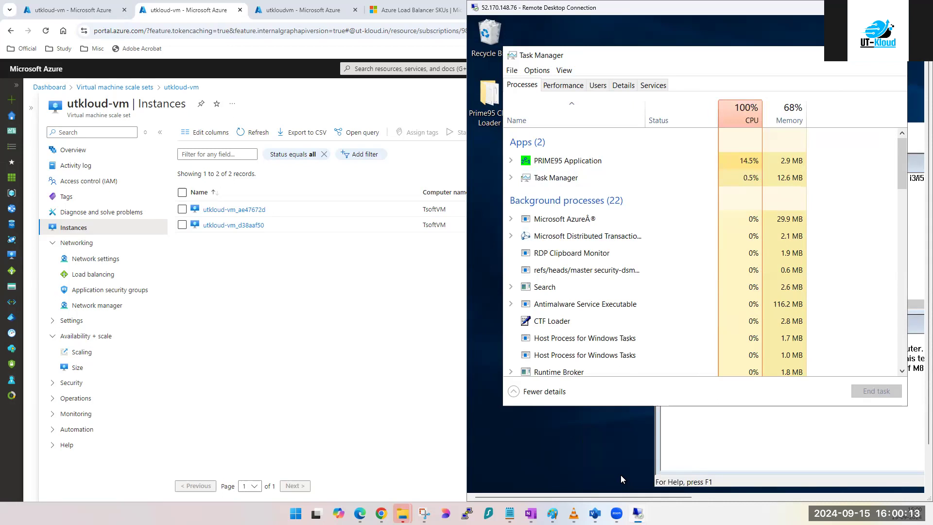
left_click(660, 481)
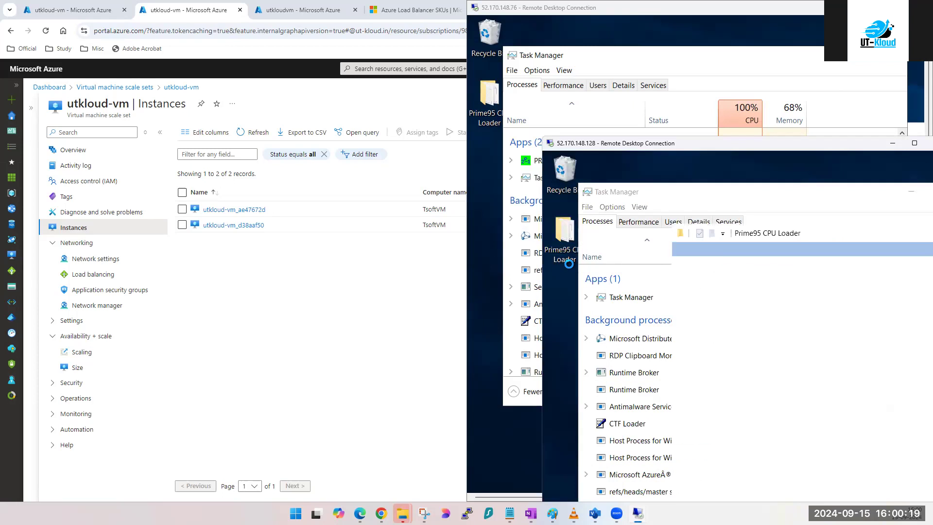
double_click(804, 409)
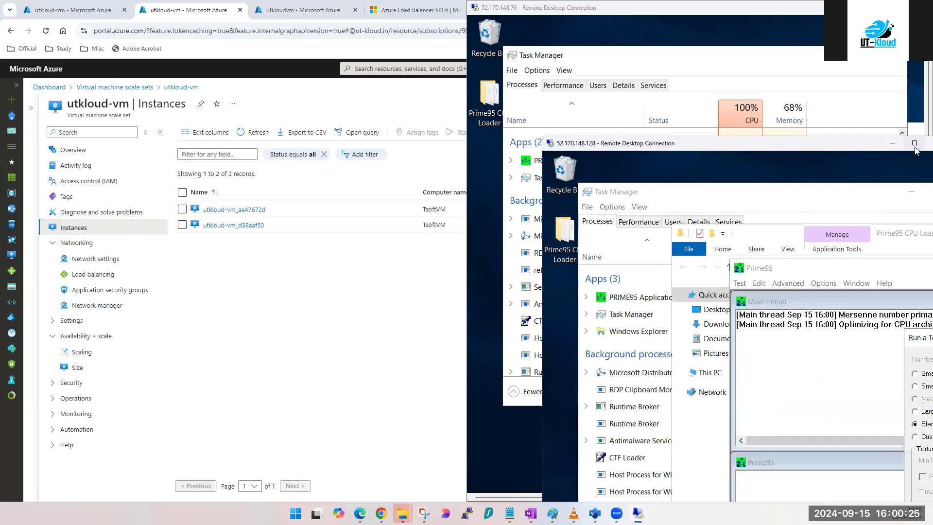
Step: Maximize the 52.170.148.128 session, start the Blend torture test, close the folder, restore the session window and bring Task Manager forward
left_click(915, 144)
left_click(674, 210)
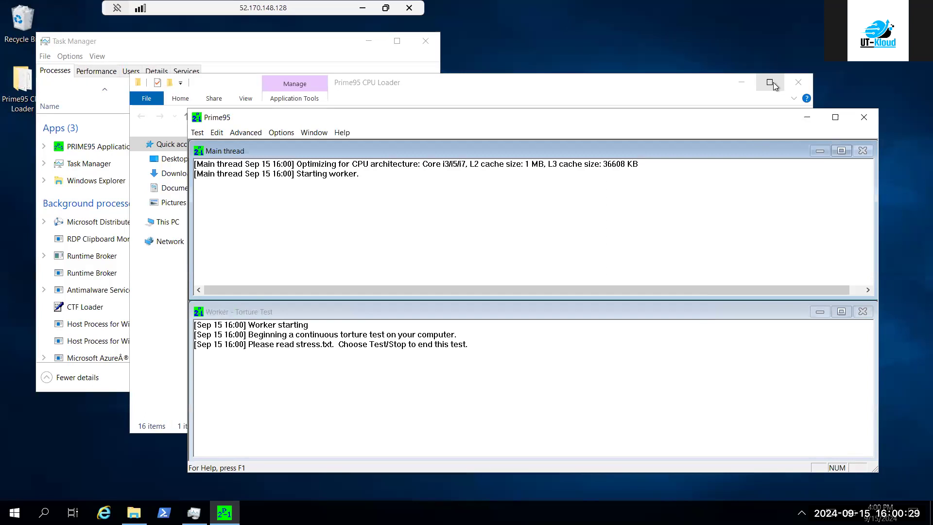
left_click(799, 82)
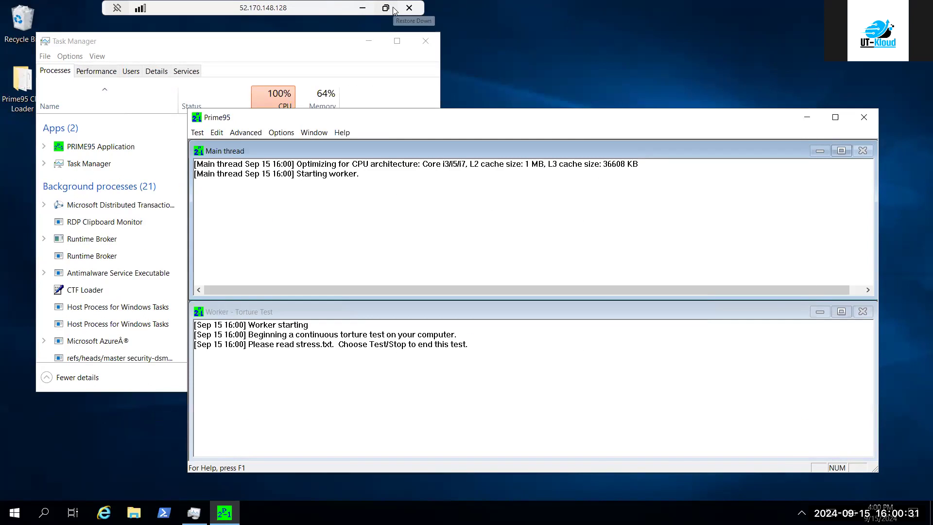
left_click(391, 9)
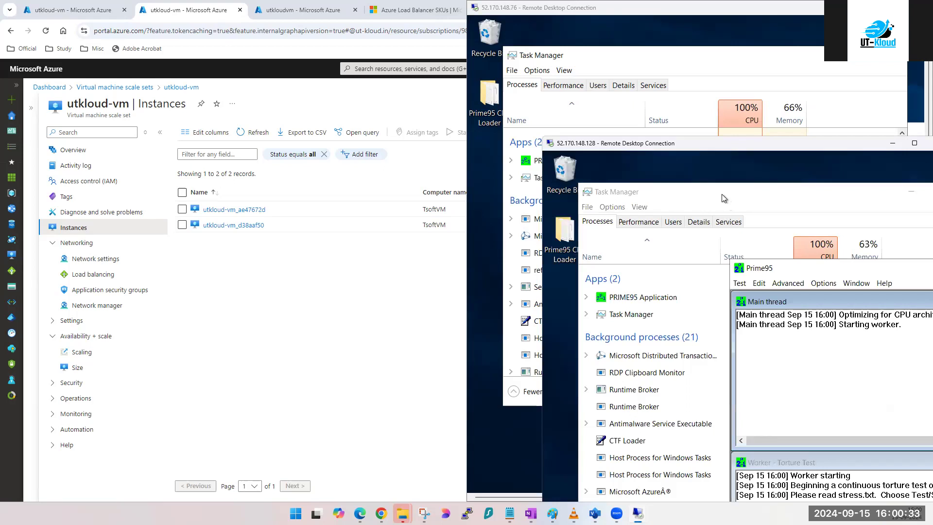
left_click(770, 206)
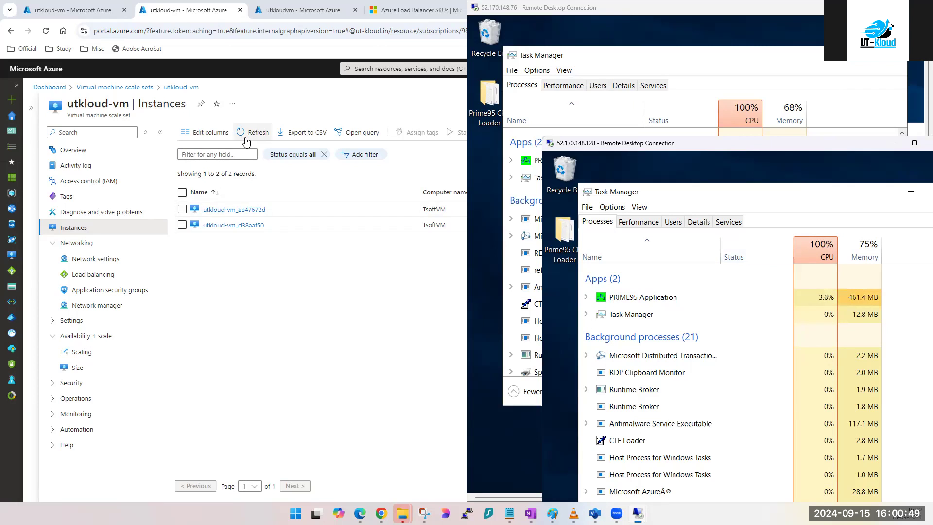
Step: Tile the Azure portal and the 52.170.148.128 session side by side, and bring the 52.170.148.76 session to the front
left_click(294, 328)
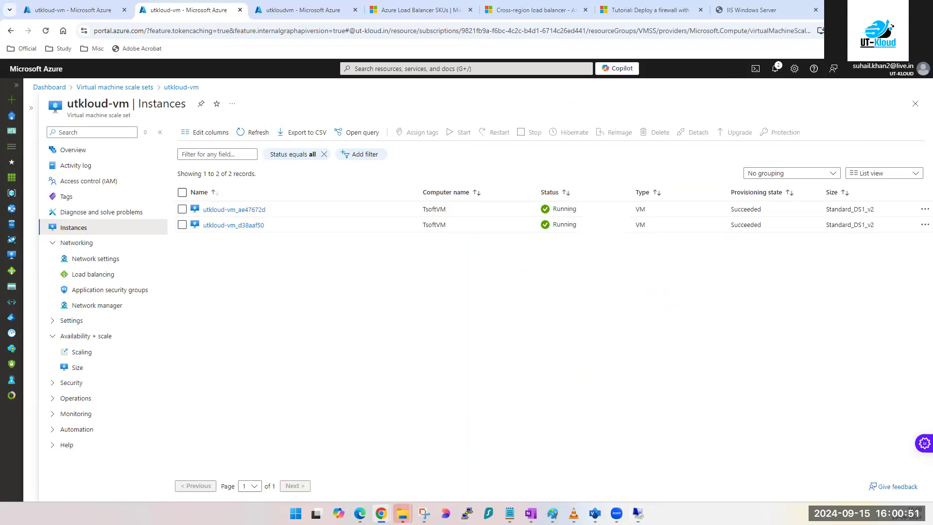
left_click(887, 9)
key("super+Left")
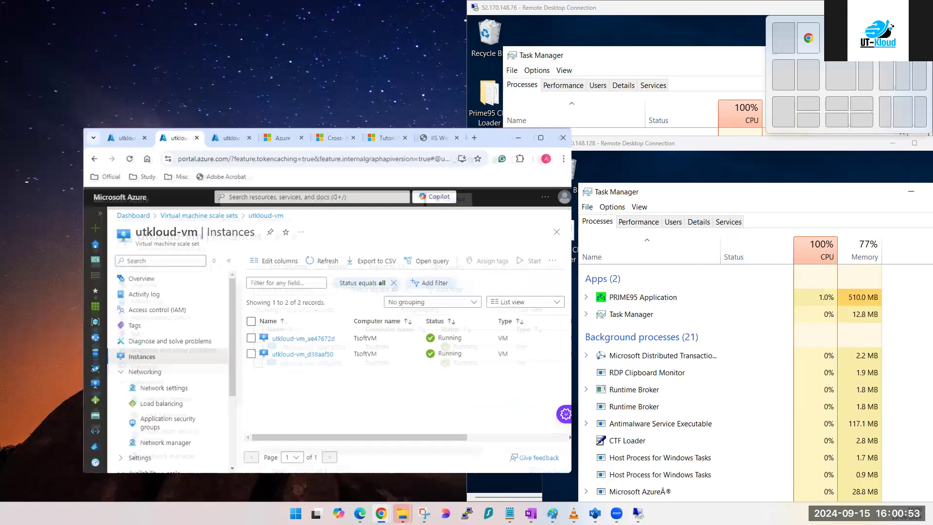
left_click(545, 109)
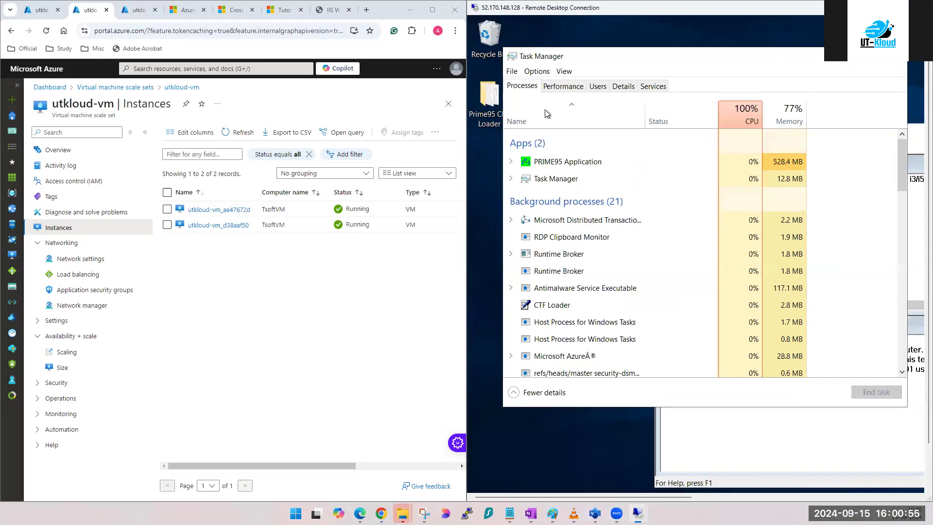
mouse_move(510, 510)
mouse_move(638, 513)
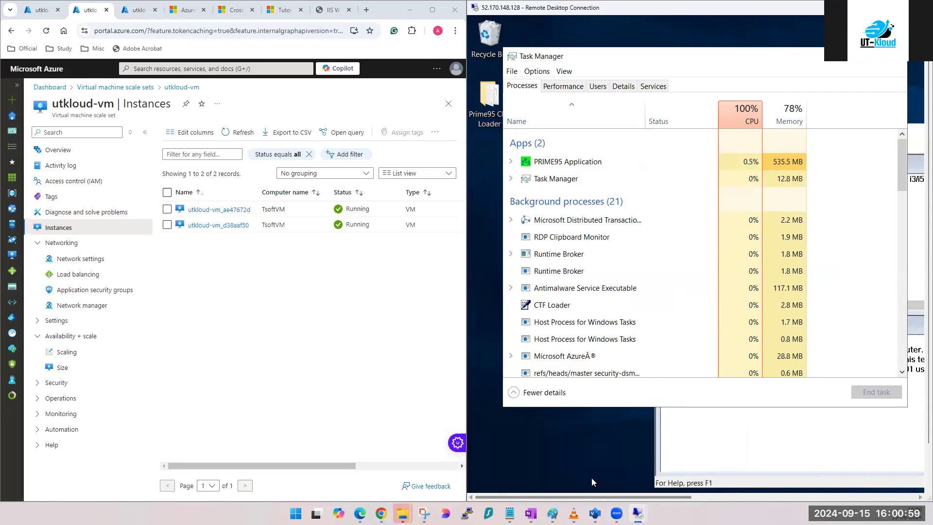
left_click(660, 469)
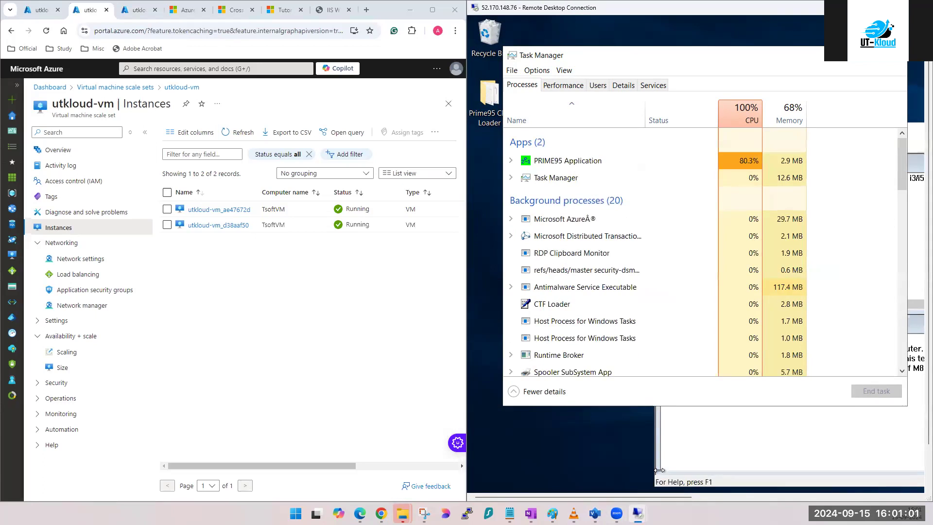
Step: Refresh the instance list of scale set utkloud-vm repeatedly to check for newly added instances while the CPU load runs
left_click(227, 132)
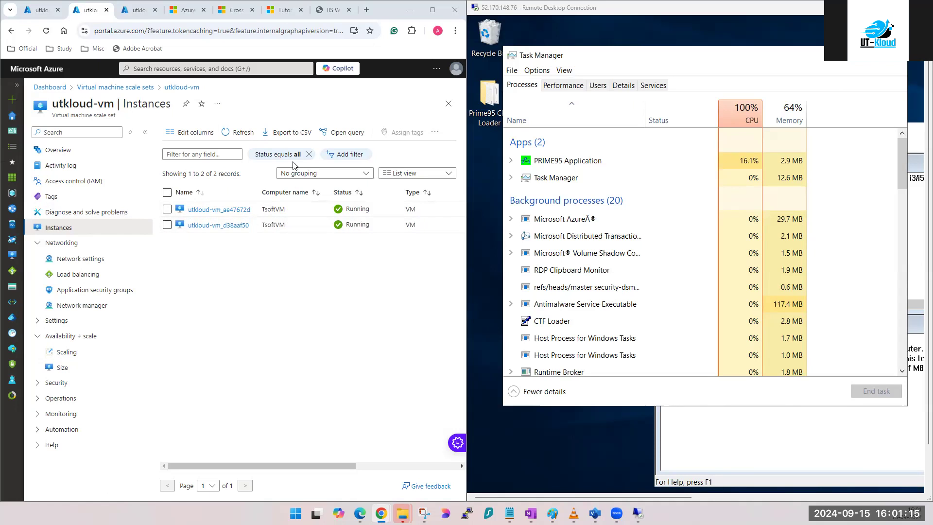
left_click(243, 140)
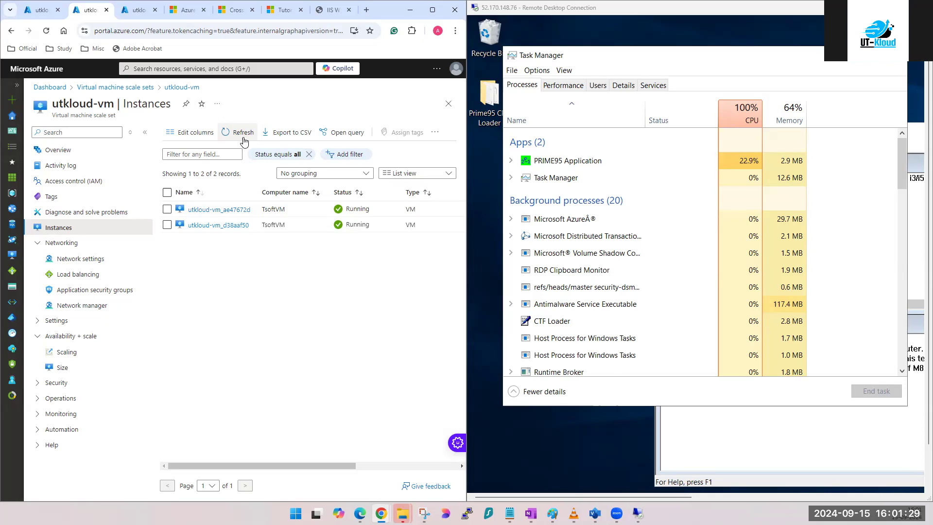
left_click(244, 140)
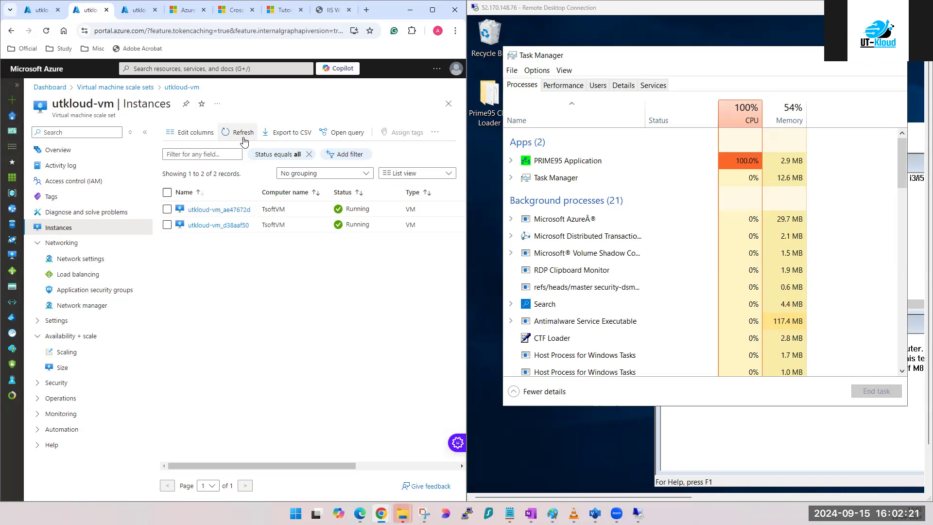
left_click(243, 133)
left_click(241, 132)
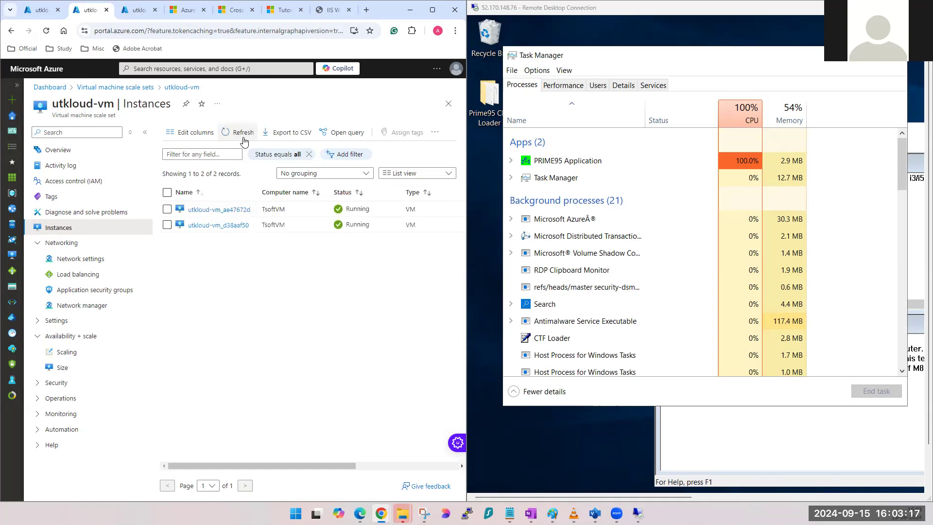
left_click(244, 140)
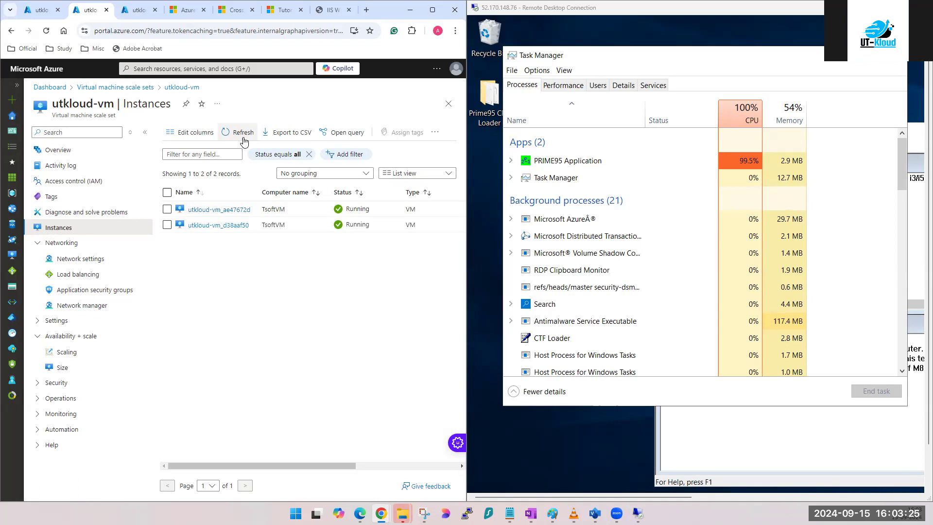
Step: Refresh the instance list in the maximized portal window and add a scale condition to the custom autoscale settings of utkloud-vm
left_click(244, 140)
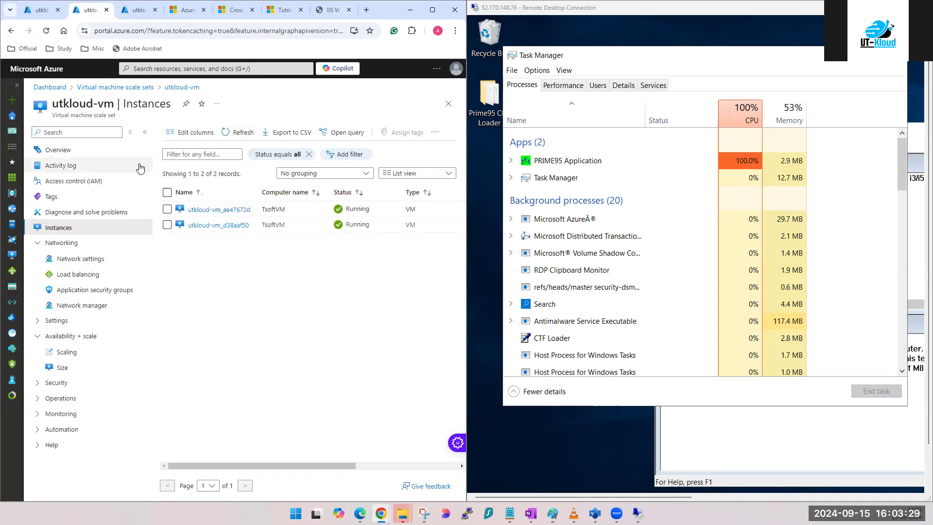
left_click(432, 10)
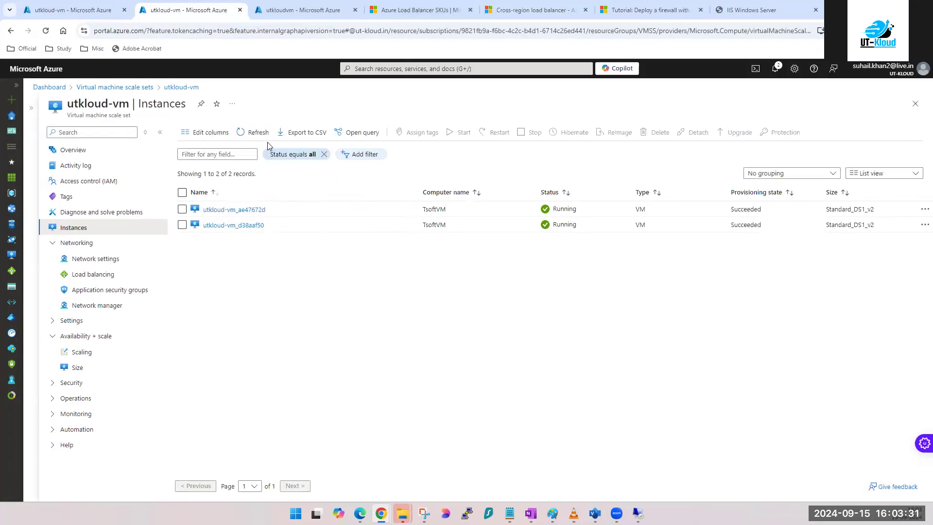
left_click(72, 12)
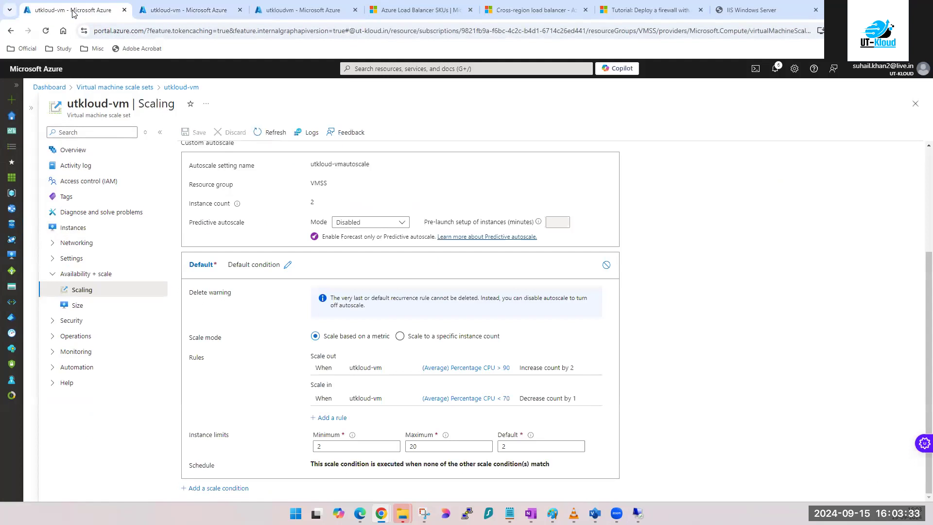
left_click(217, 492)
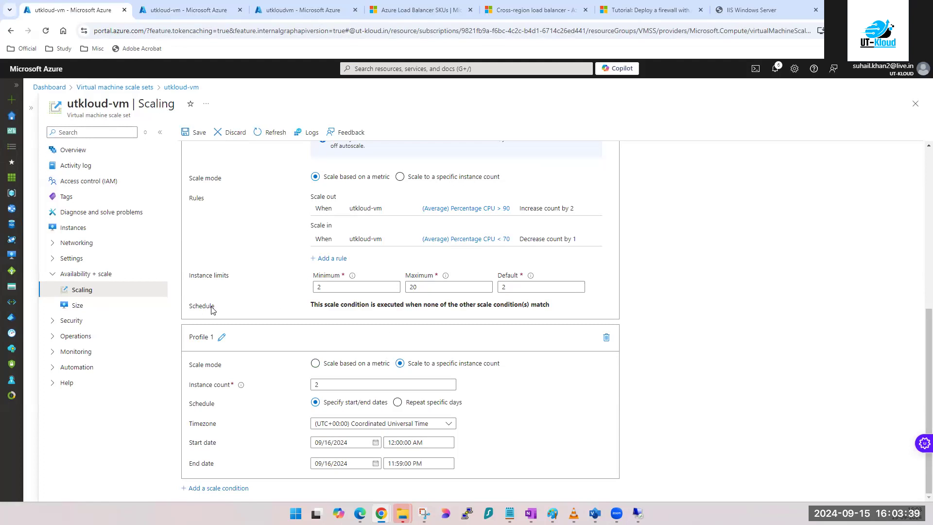
scroll(318, 306, "up", 3)
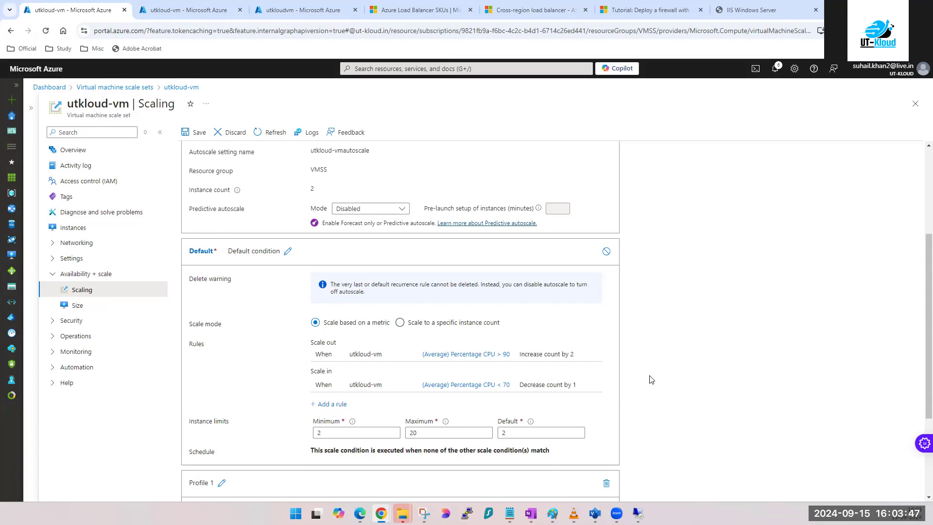
scroll(651, 379, "down", 2)
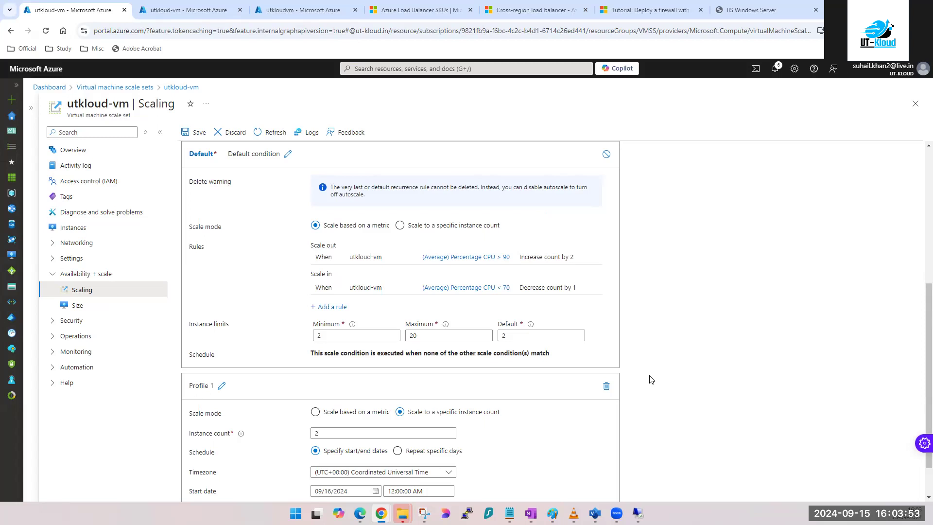
Step: Check the CPU load of the 52.170.148.128 session in Task Manager's performance graph and process list
mouse_move(638, 514)
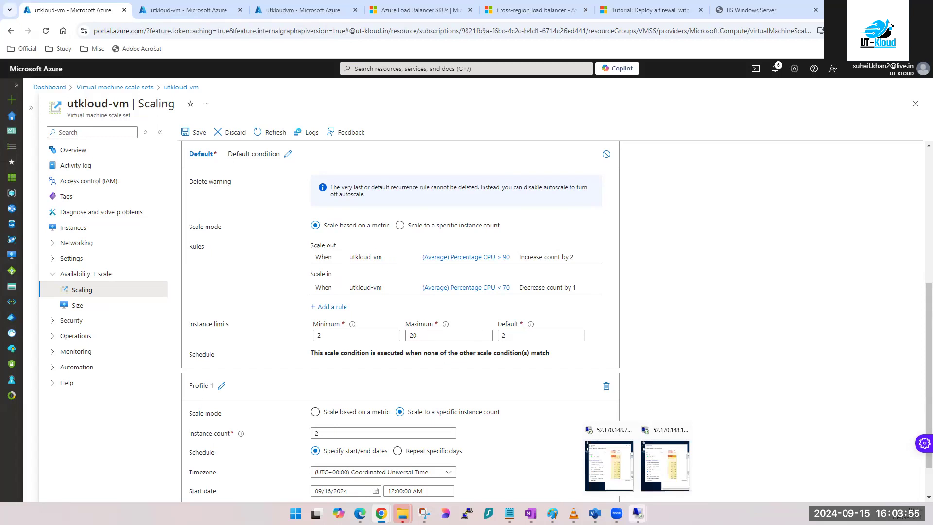
left_click(675, 462)
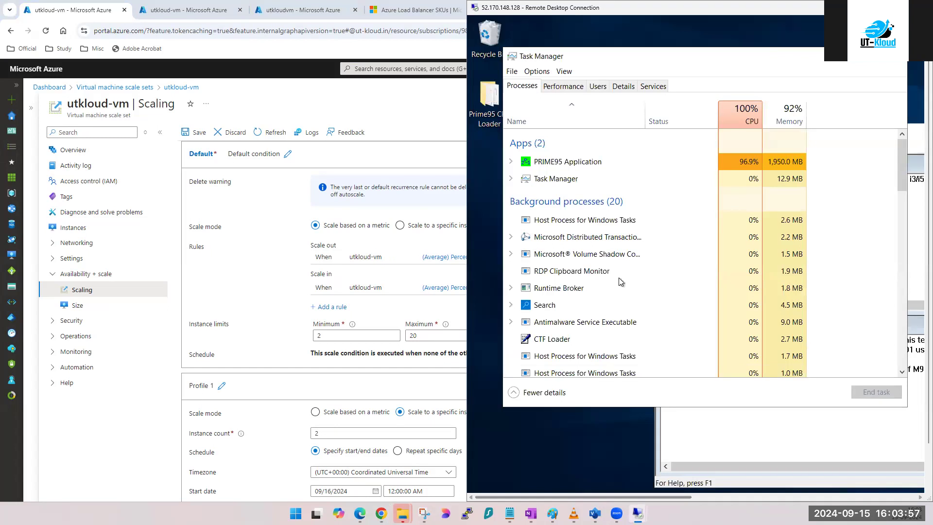
left_click(558, 90)
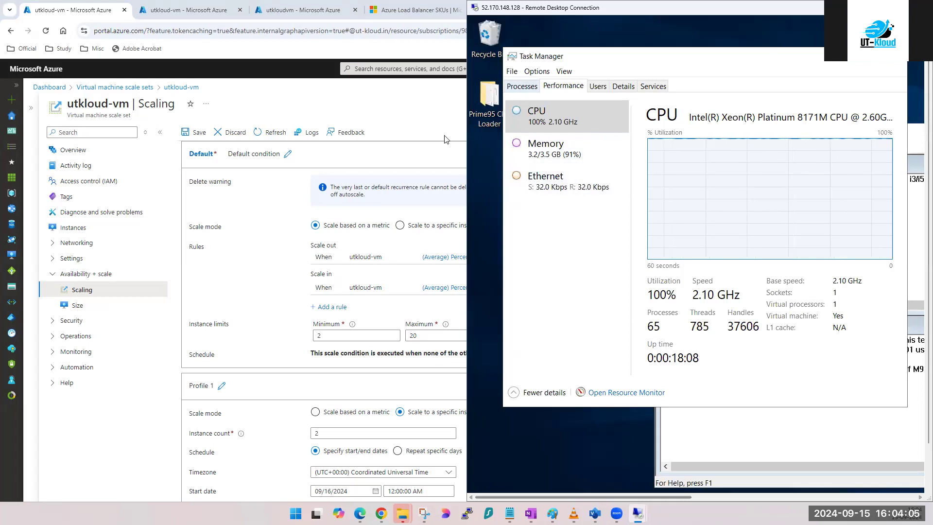
left_click(521, 89)
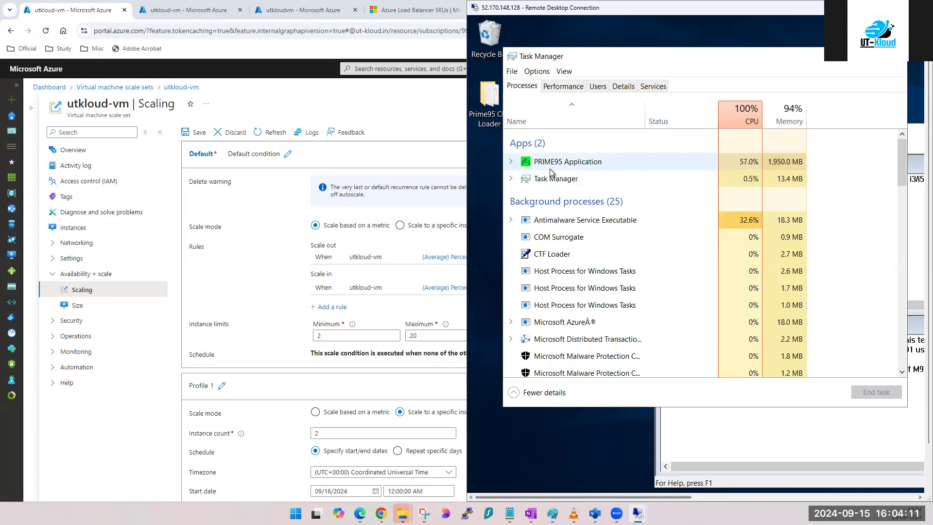
Step: Return to the Azure portal, open a new scale rule for the default condition, and review its criteria and action settings
left_click(220, 263)
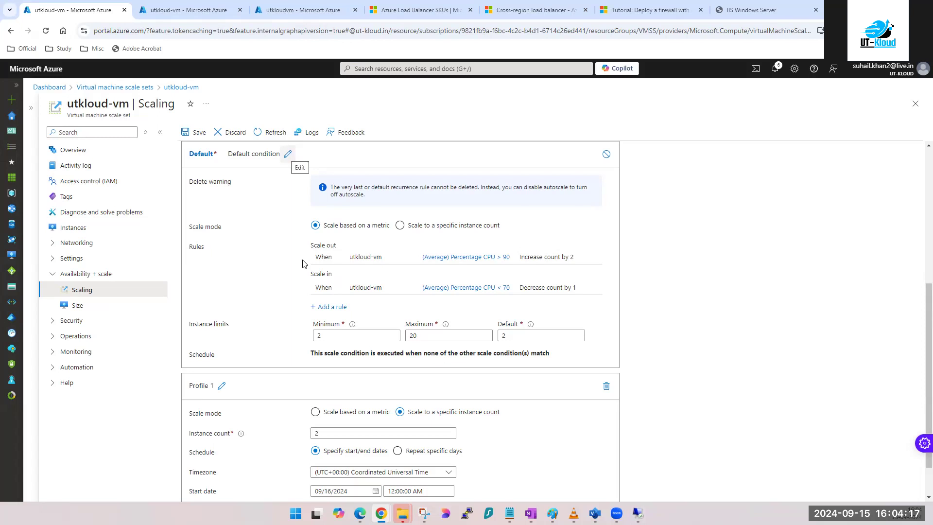
left_click(332, 307)
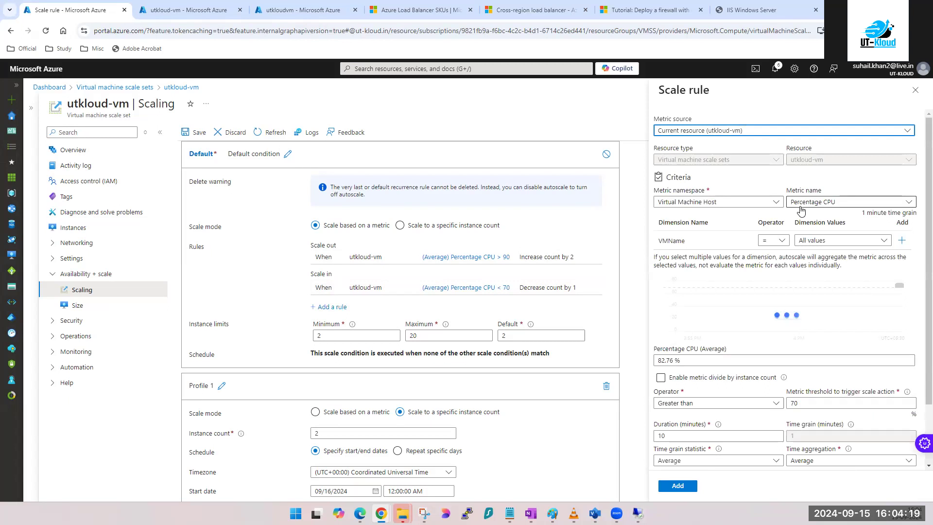
left_click(774, 204)
left_click(774, 205)
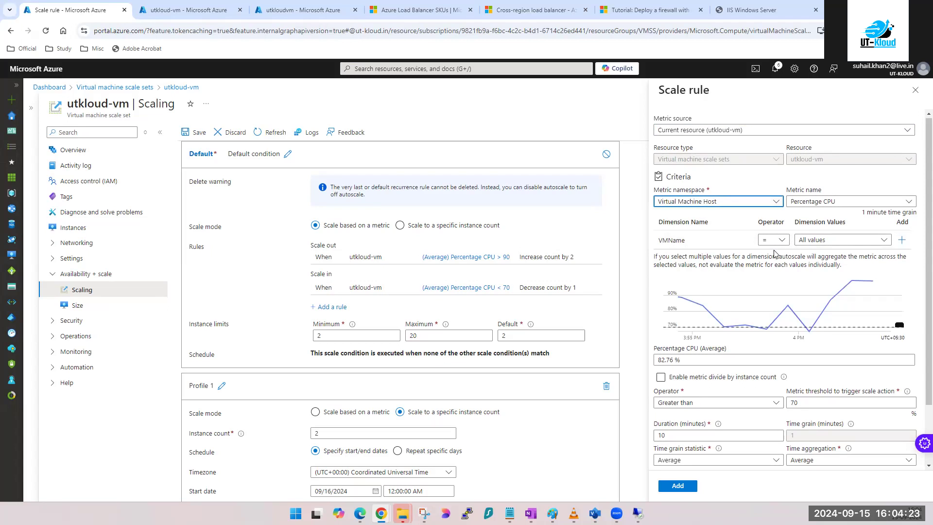
scroll(780, 256, "down", 2)
left_click(721, 291)
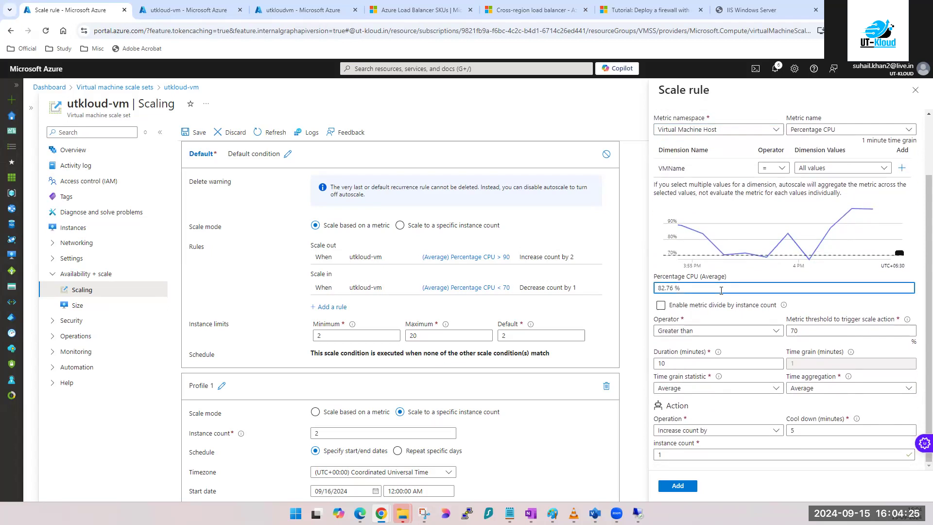
scroll(857, 191, "up", 1)
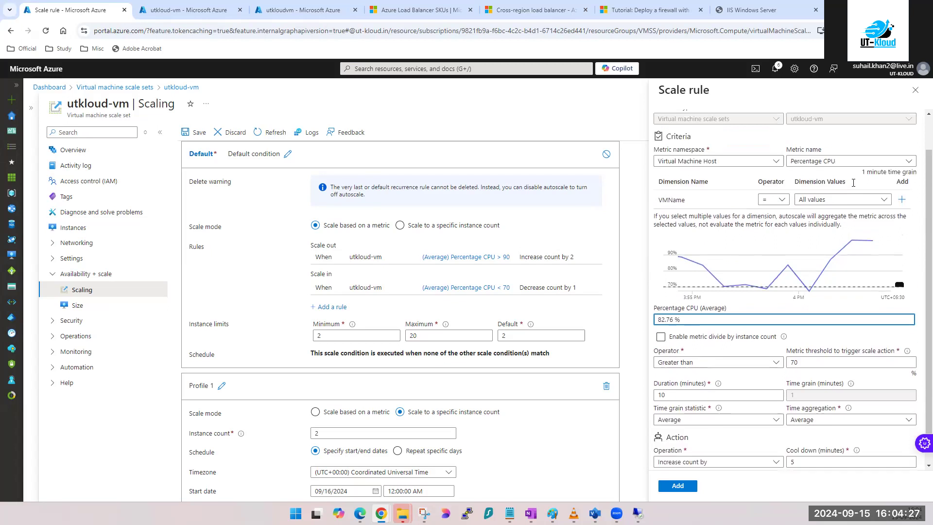
Step: Browse the rule's available metric names, select Data Disk Write Bytes/Sec as a sample, and close the rule discarding the unsaved edits
left_click(909, 178)
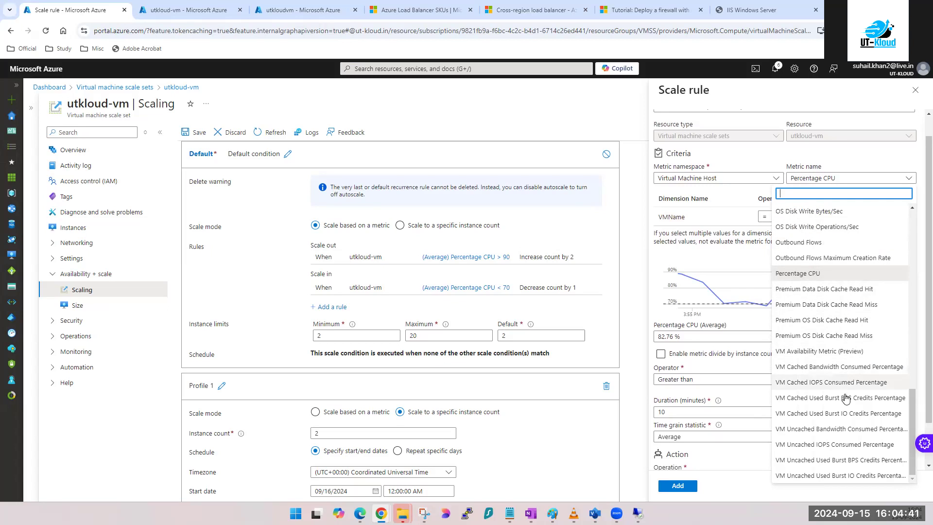
scroll(844, 391, "up", 6)
scroll(846, 389, "up", 6)
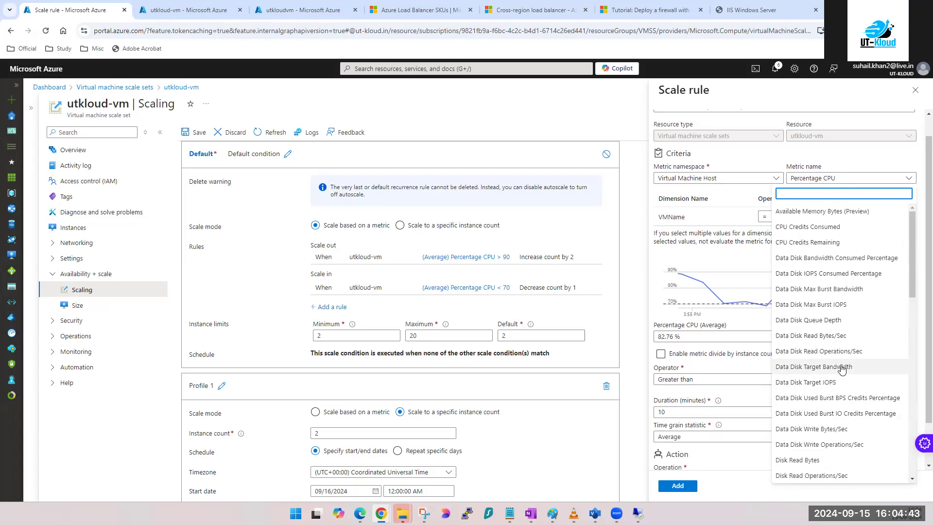
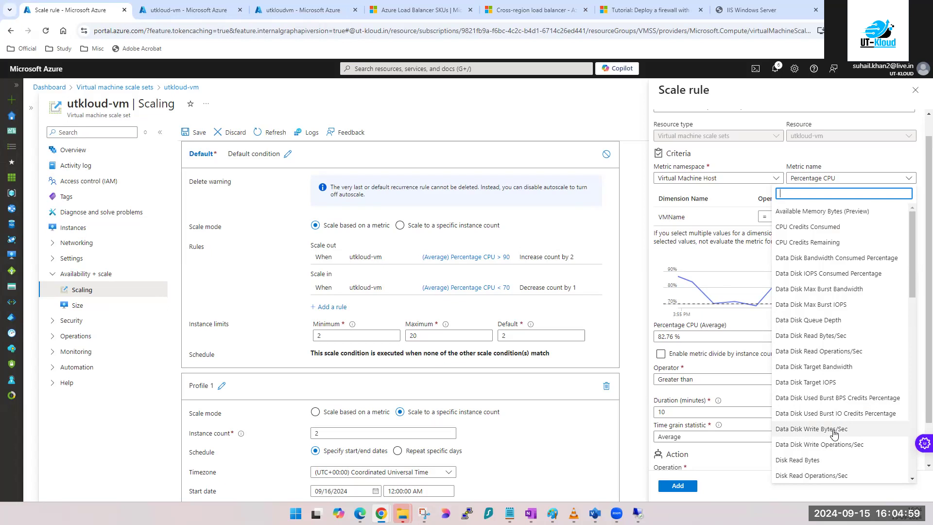
left_click(831, 434)
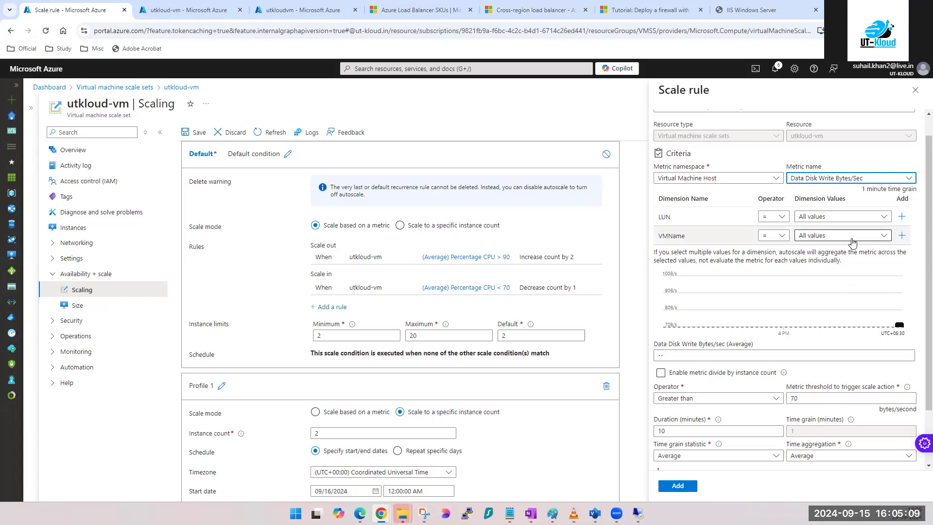
left_click(845, 180)
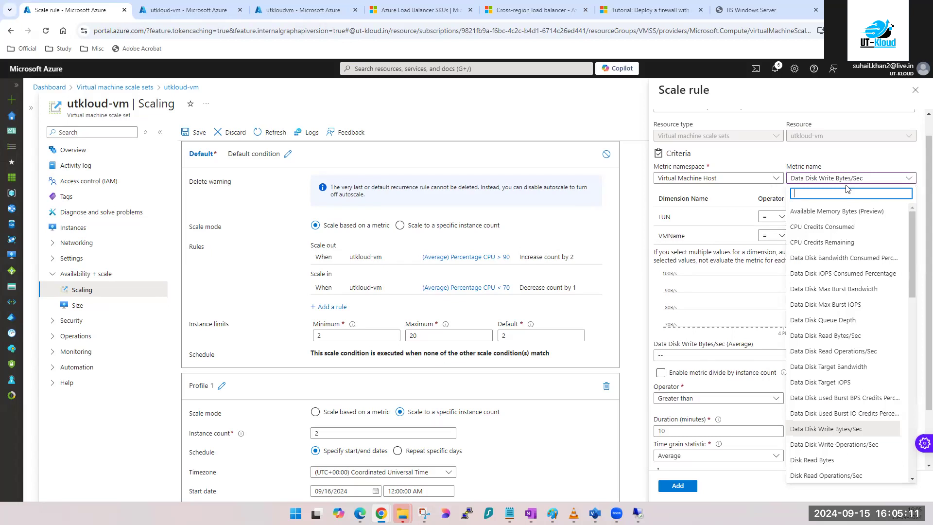
scroll(835, 363, "down", 10)
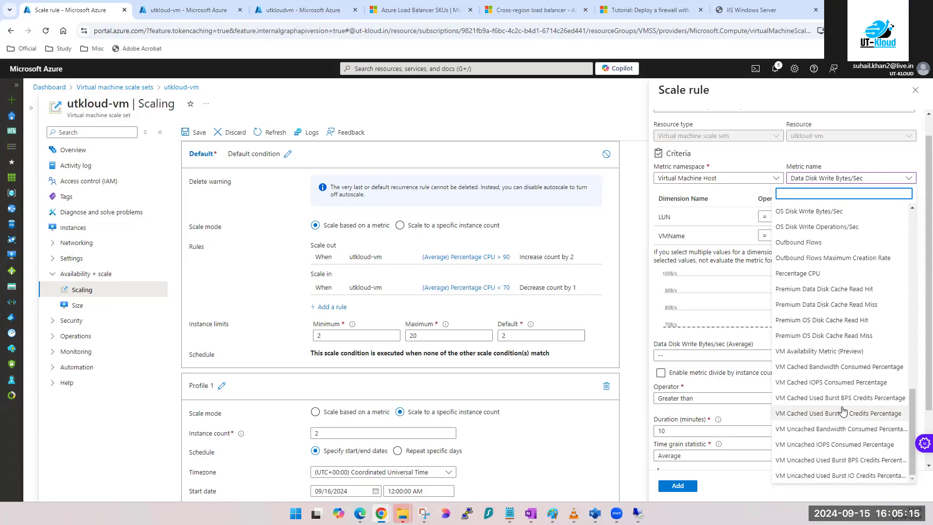
scroll(843, 412, "up", 10)
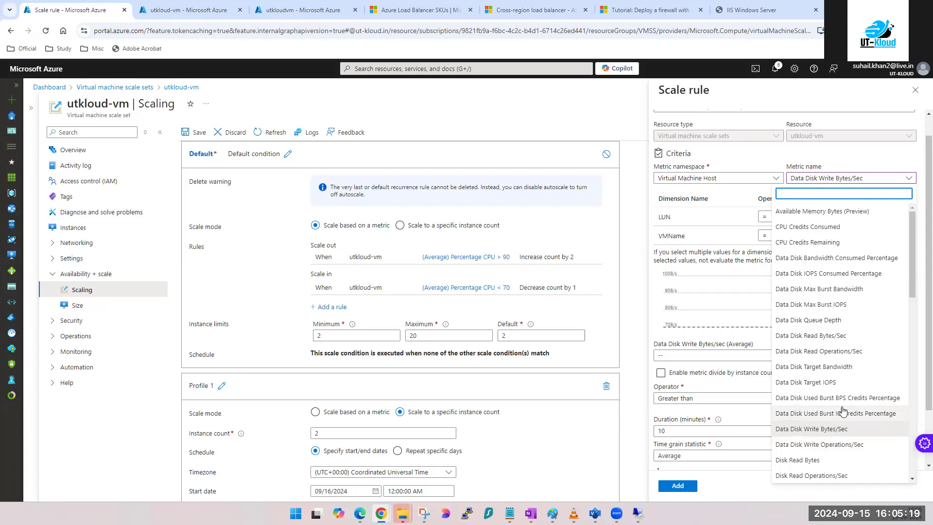
left_click(917, 93)
left_click(916, 95)
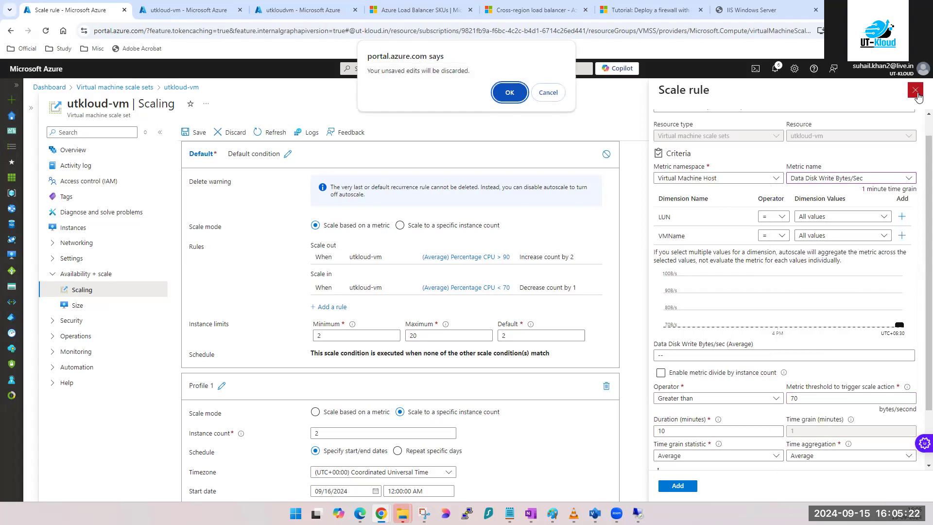
left_click(508, 92)
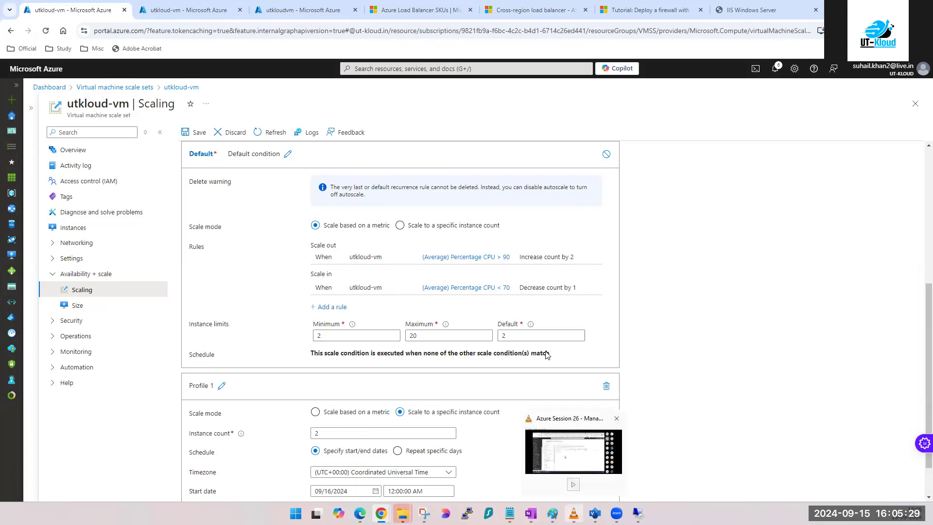
Step: Refresh the instance list of utkloud-vm and review the default condition and Profile 1 in its scaling settings
left_click(210, 9)
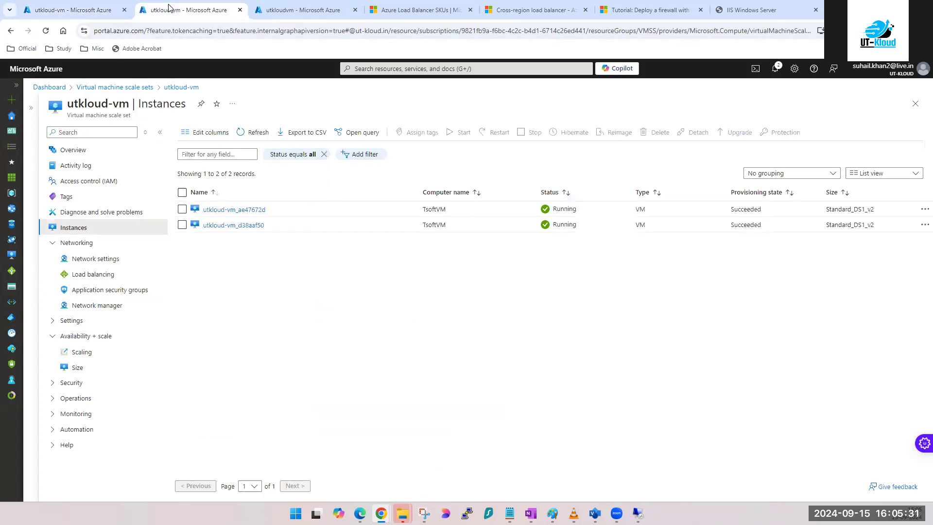
left_click(267, 133)
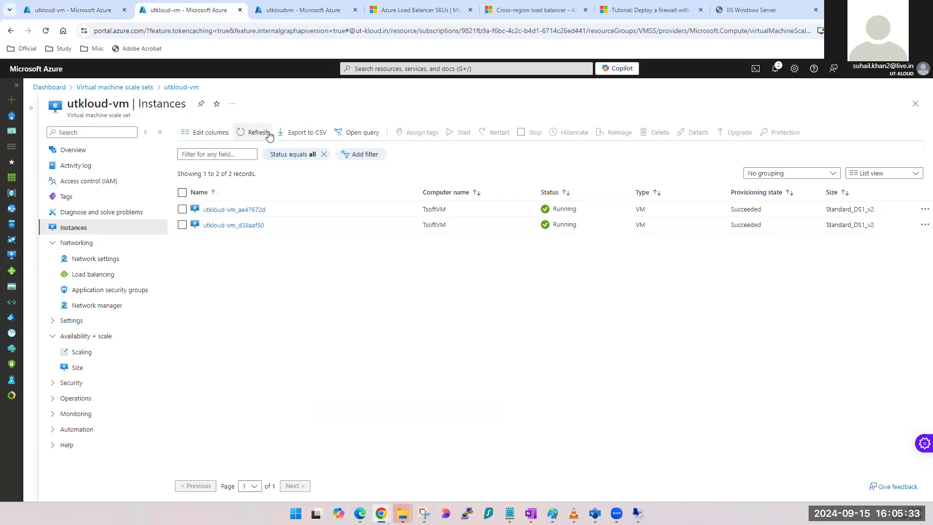
left_click(97, 13)
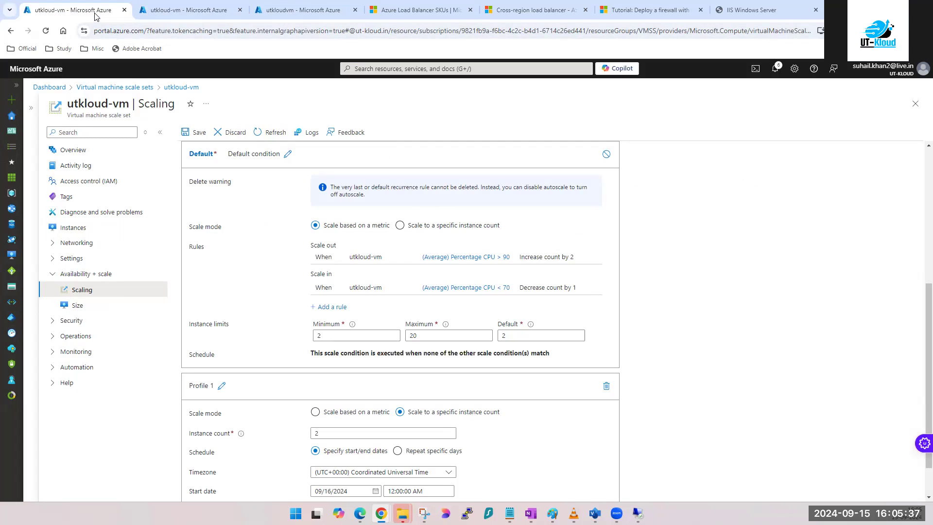
scroll(761, 342, "down", 1)
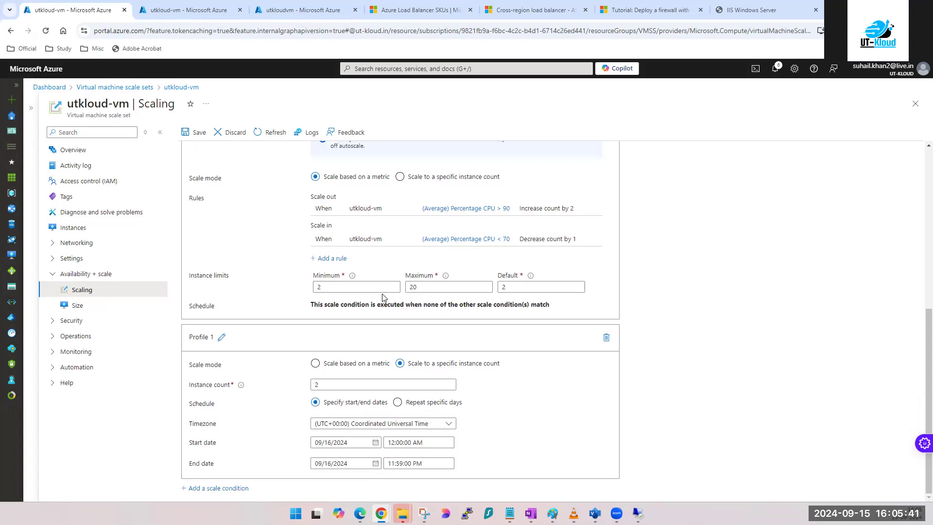
scroll(334, 265, "up", 2)
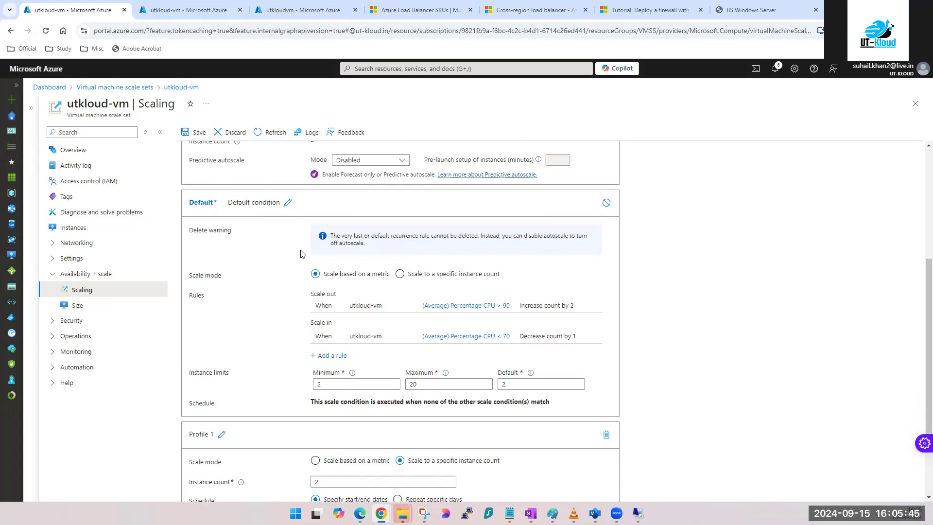
scroll(300, 254, "down", 1)
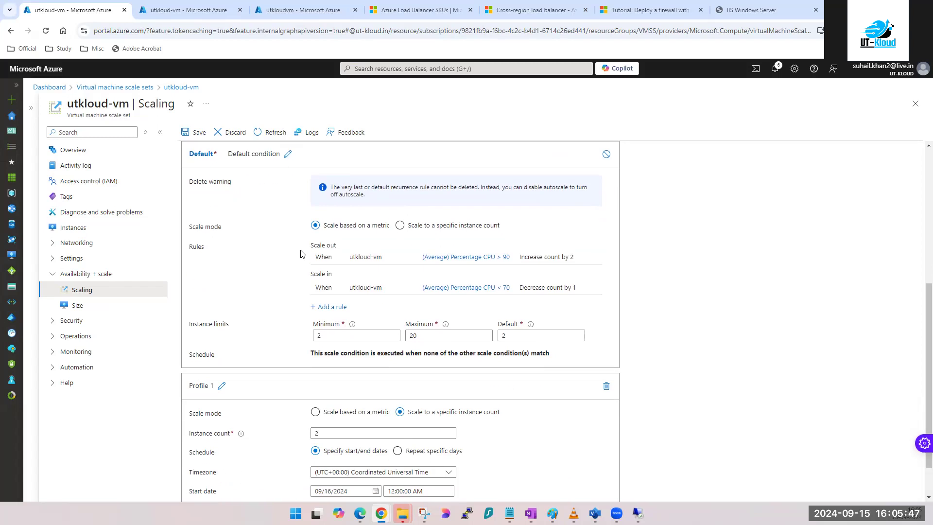
scroll(300, 253, "down", 1)
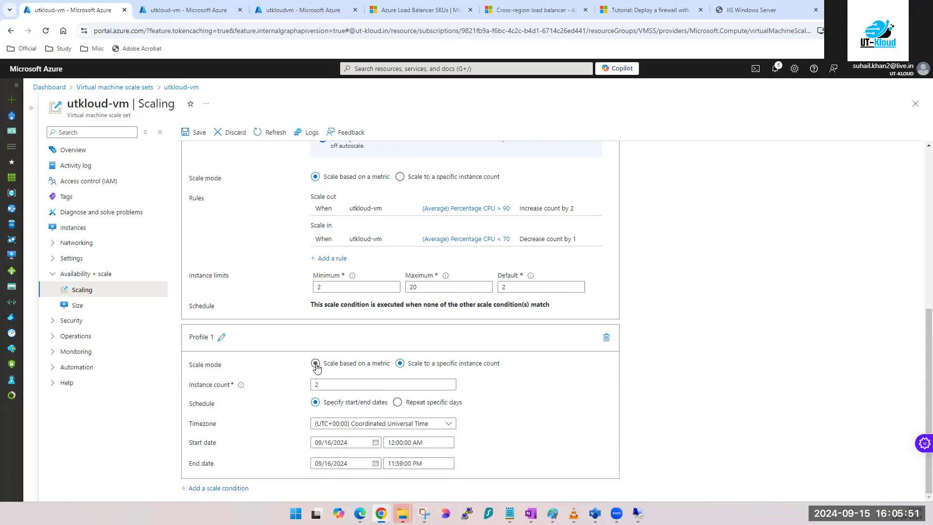
Step: Try metric-based scaling and the Repeat specific days schedule in Profile 1, restoring the specific instance count and start/end dates options
left_click(366, 369)
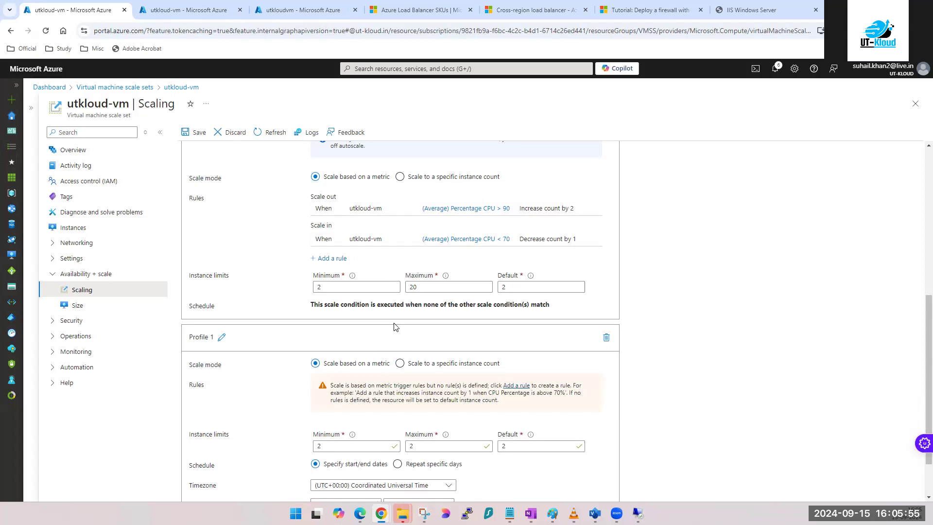
left_click(403, 367)
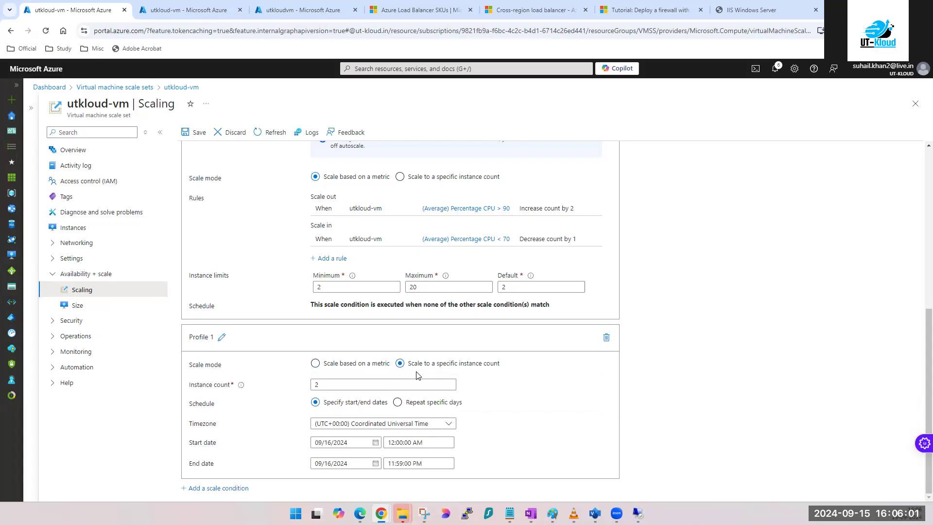
left_click(397, 402)
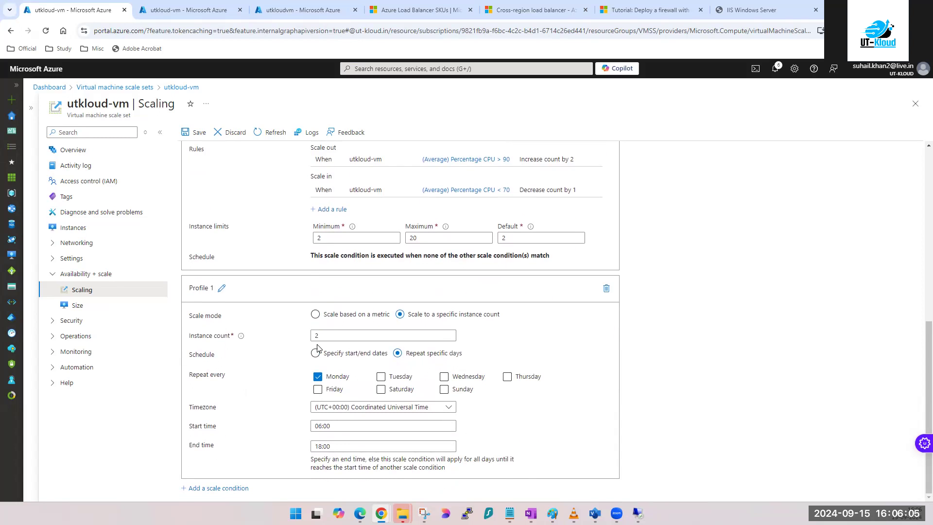
left_click(317, 377)
left_click(317, 354)
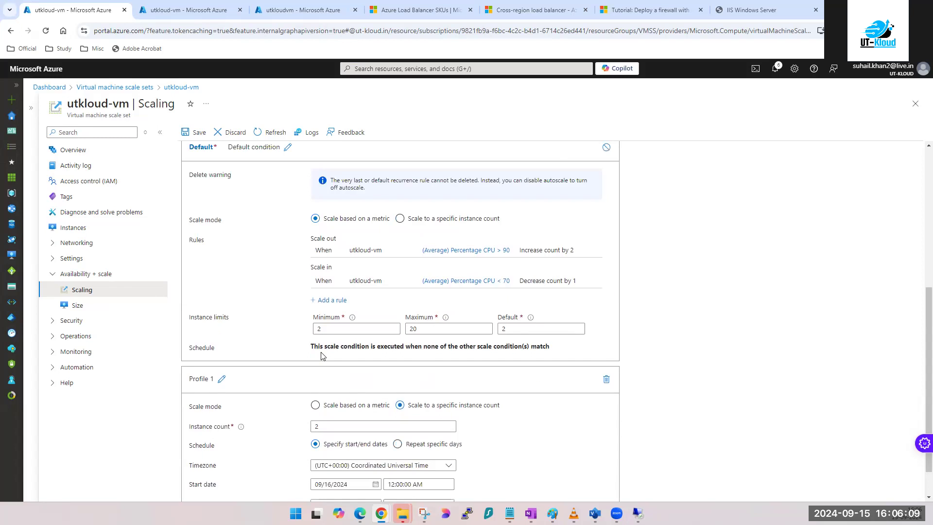
Step: Set the Profile 1 timezone to (UTC+05:30) Chennai, Kolkata, Mumbai, New Delhi
scroll(356, 399, "down", 2)
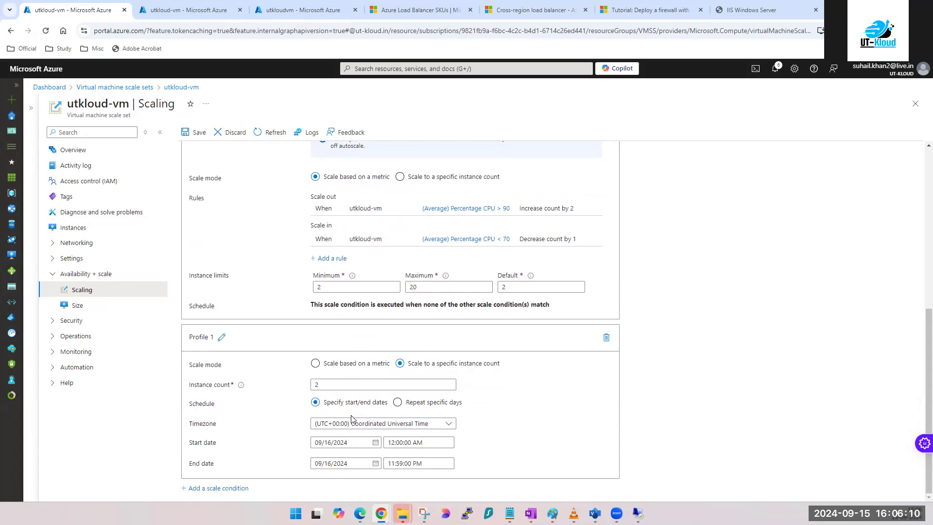
left_click(446, 424)
scroll(429, 347, "down", 10)
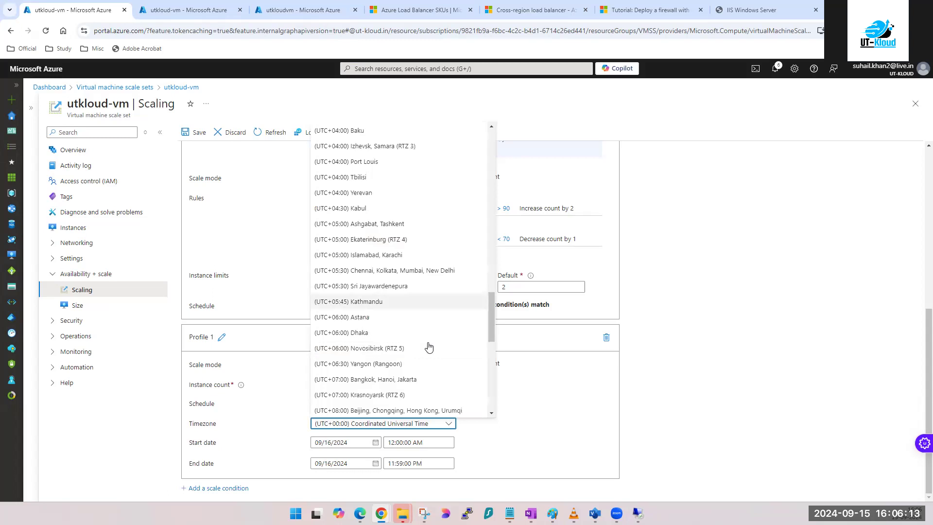
left_click(362, 287)
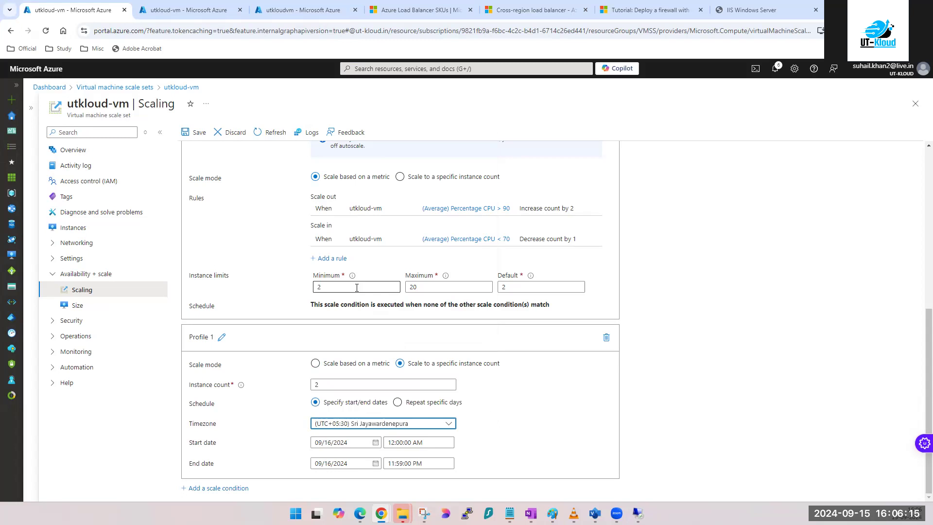
left_click(387, 425)
scroll(381, 384, "down", 5)
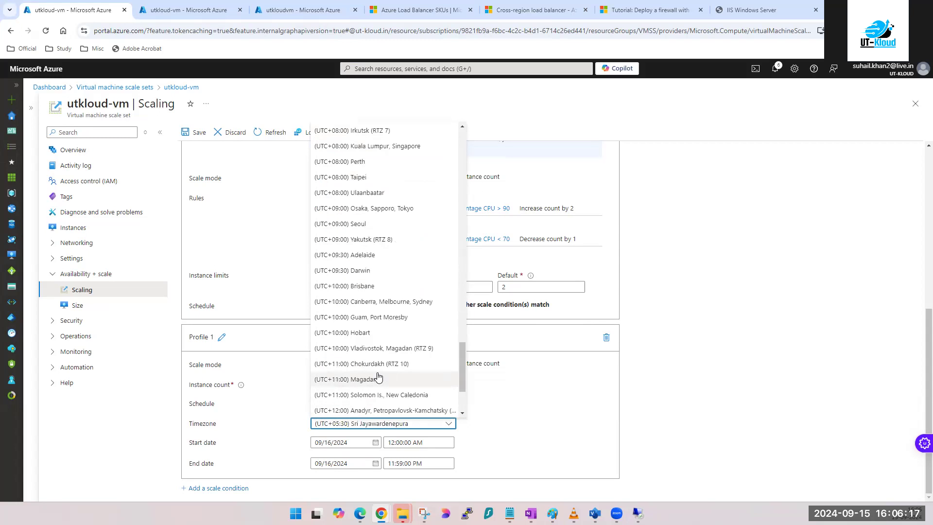
scroll(378, 377, "up", 3)
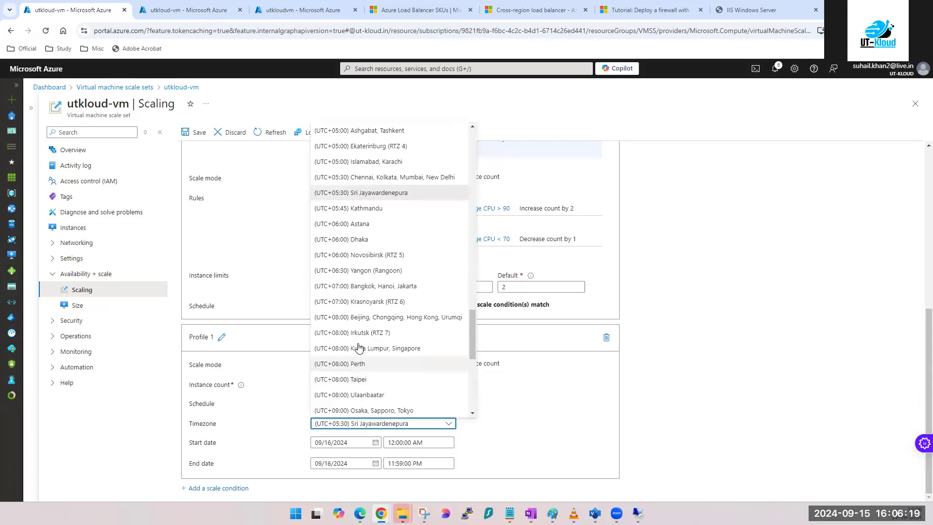
left_click(381, 179)
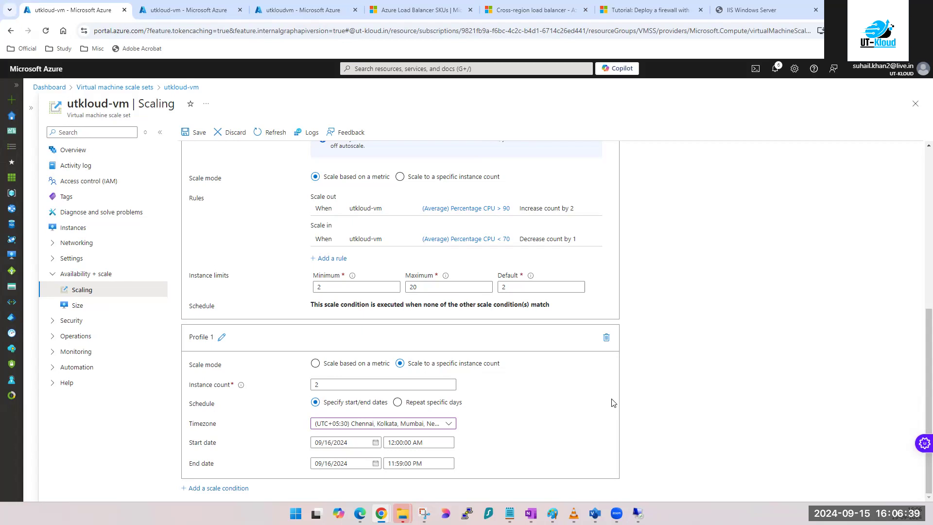
Step: Switch the Profile 1 schedule to Repeat specific days and select every day from Monday to Sunday
left_click(398, 403)
scroll(400, 407, "down", 2)
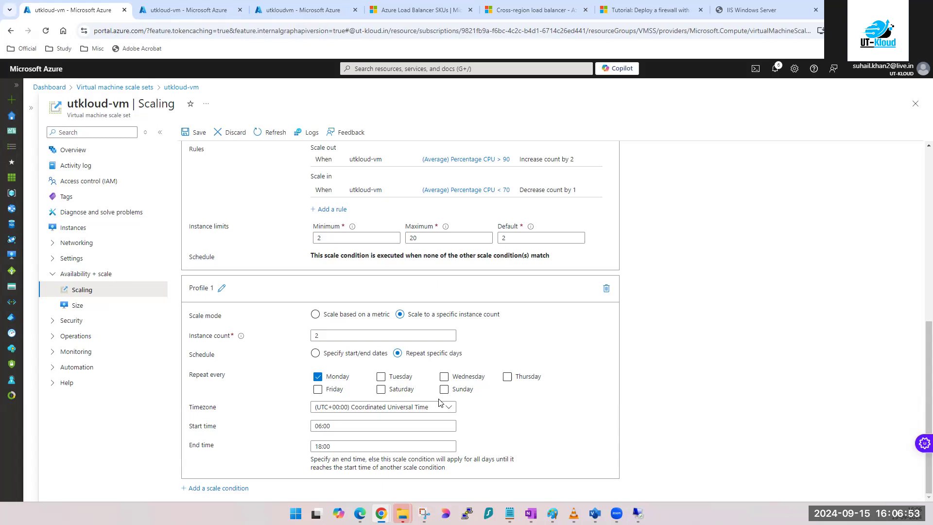
left_click(381, 377)
left_click(444, 377)
left_click(507, 376)
left_click(321, 391)
left_click(382, 391)
left_click(456, 392)
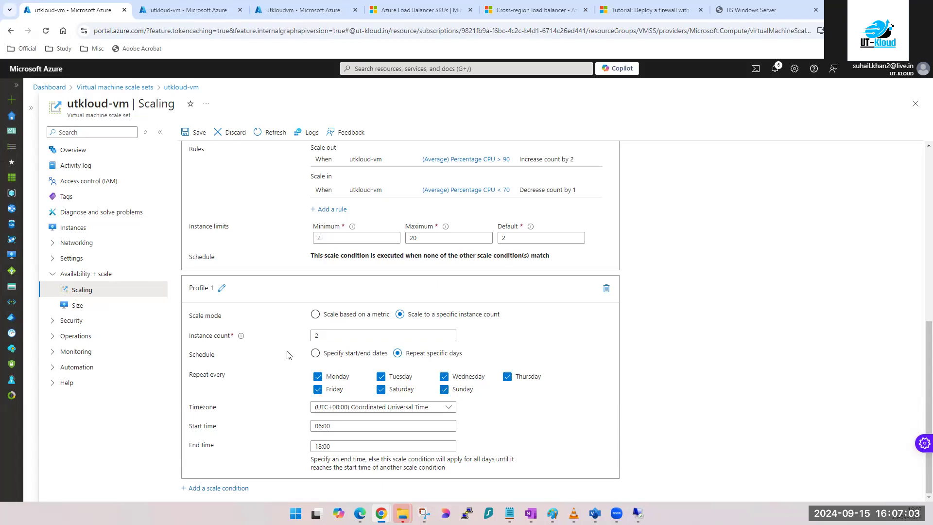
Step: Set Profile 1's instance count to 8 and its timezone to (UTC+05:30) Chennai, Kolkata, Mumbai, New Delhi
double_click(364, 335)
left_click(385, 407)
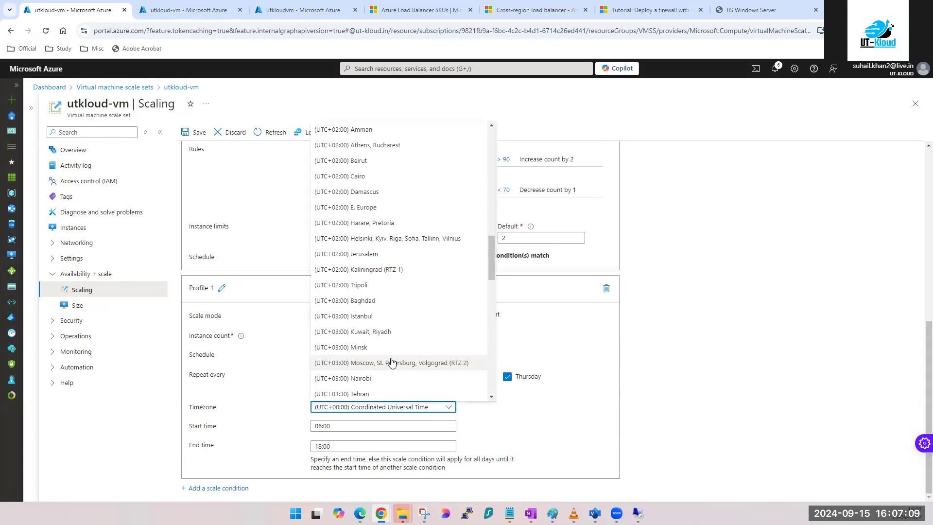
scroll(398, 355, "down", 3)
scroll(403, 345, "down", 3)
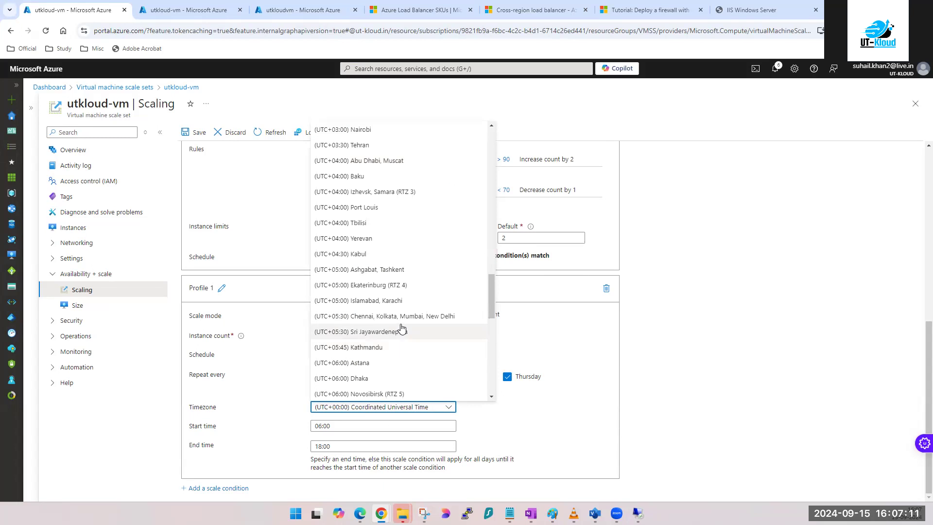
left_click(388, 317)
key("Tab")
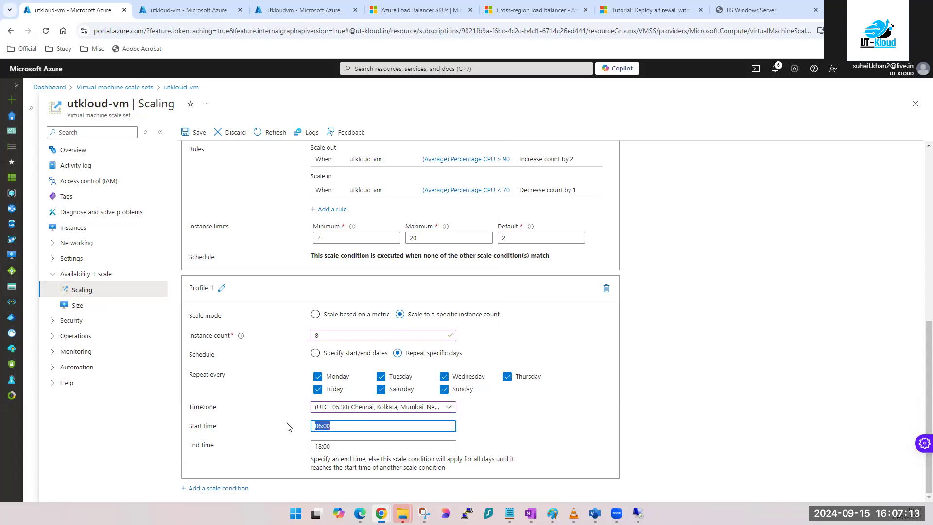
Step: Set the Profile 1 recurring schedule to start at 10:00 and end at 13:00
type("17")
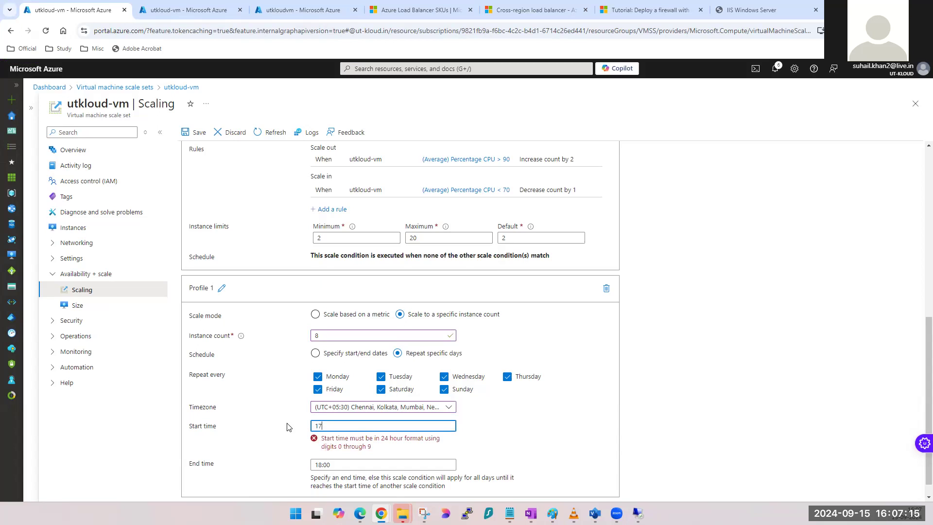
type(":00")
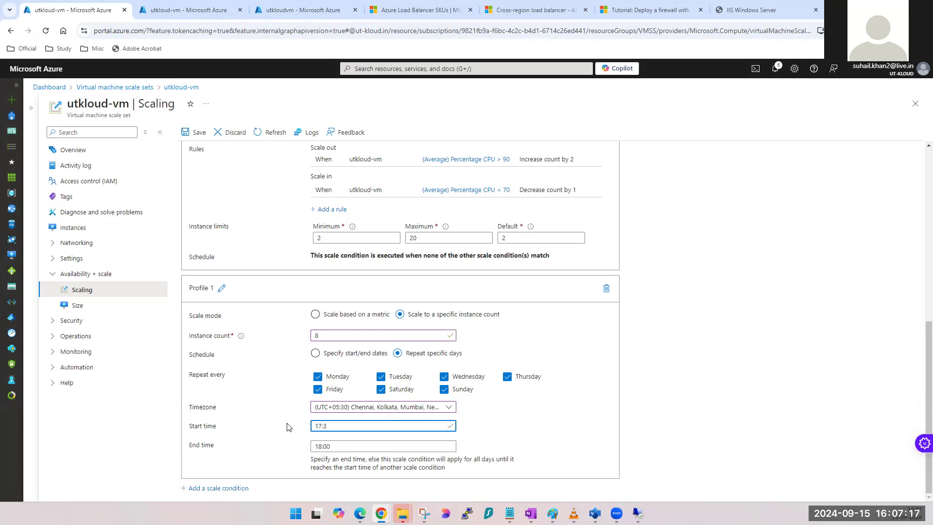
key("BackSpace")
key("BackSpace")
key("BackSpace")
key("BackSpace")
key("BackSpace")
type("10")
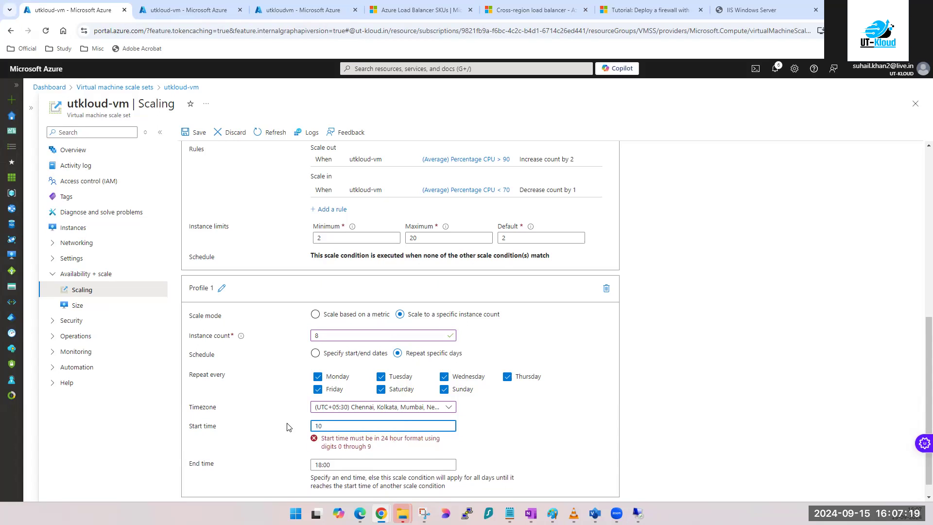
type(":00")
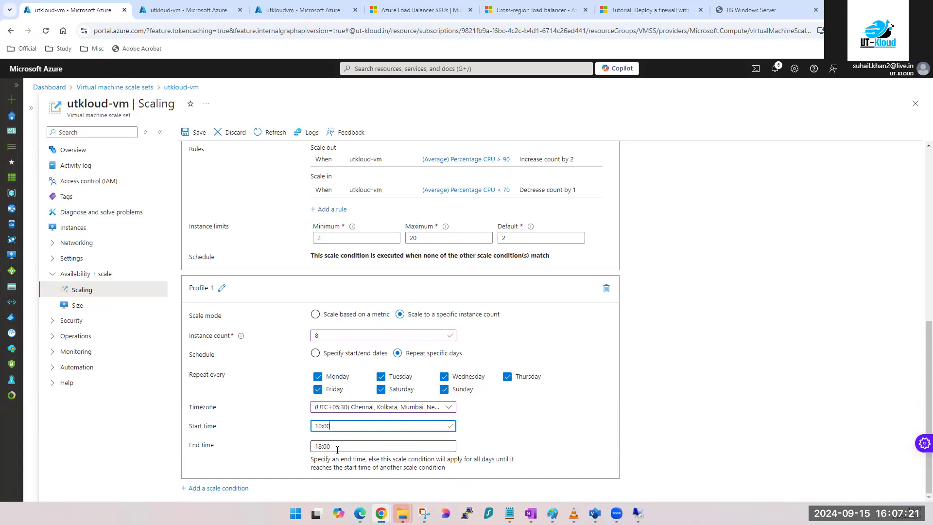
left_click(318, 445)
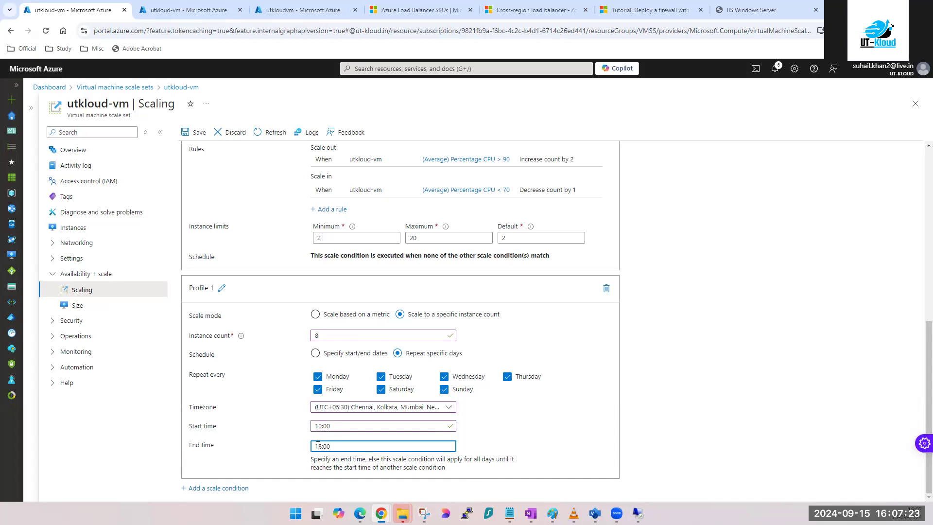
left_click(632, 440)
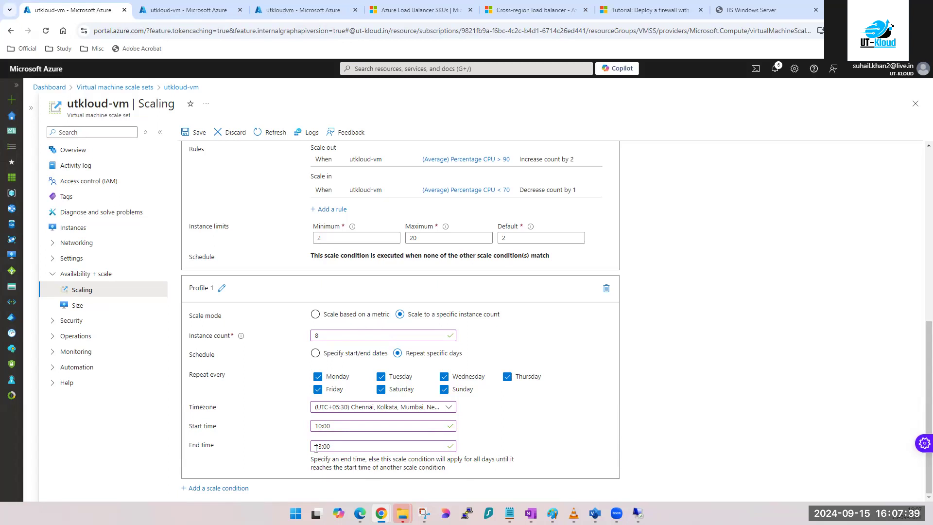
Step: Refresh the utkloud-vm instance list and check the CPU load in a remote instance's Task Manager
left_click(177, 10)
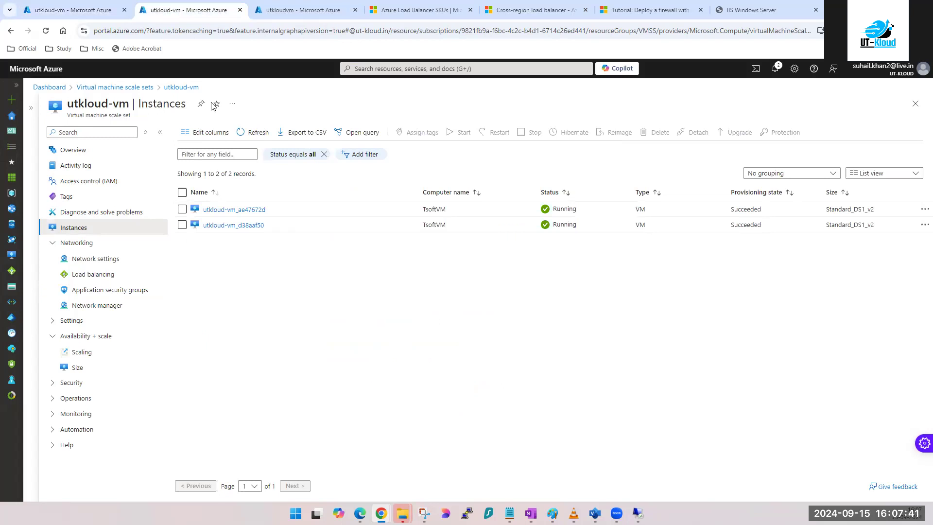
left_click(252, 131)
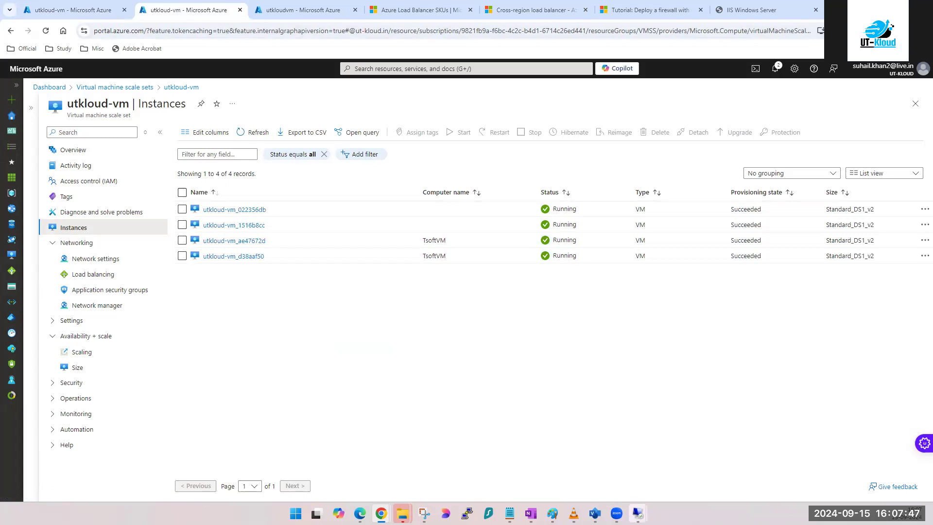
mouse_move(637, 514)
left_click(617, 481)
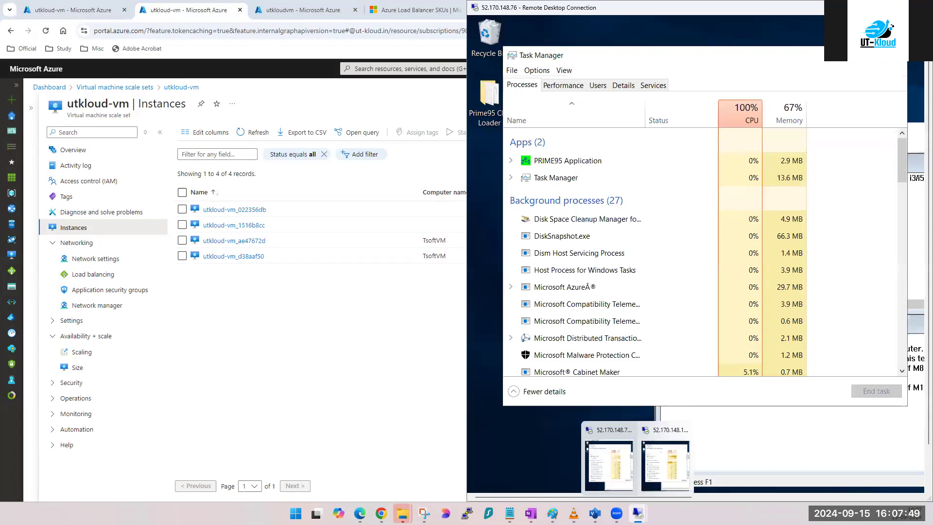
left_click(248, 135)
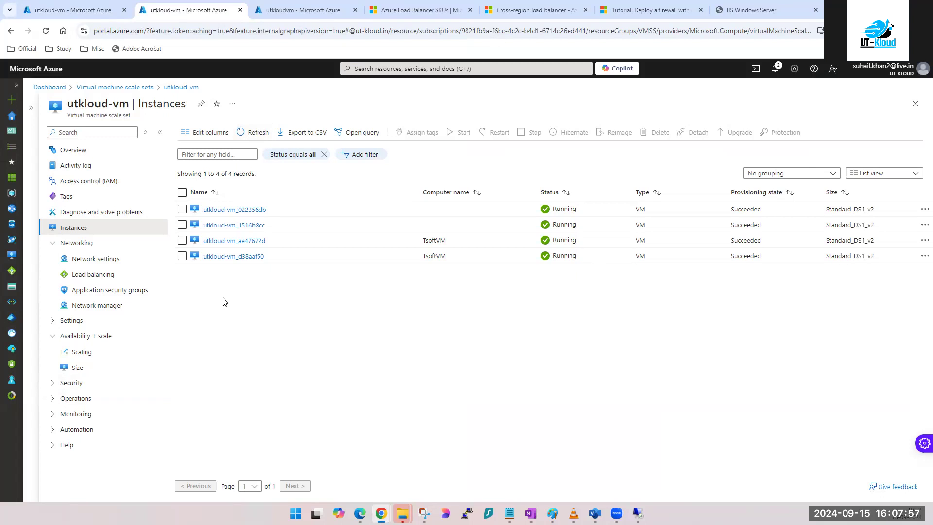
left_click(257, 132)
Step: Return to the scaling settings, set Profile 1's instance count to 500, and switch its schedule to Specify start/end dates
left_click(87, 11)
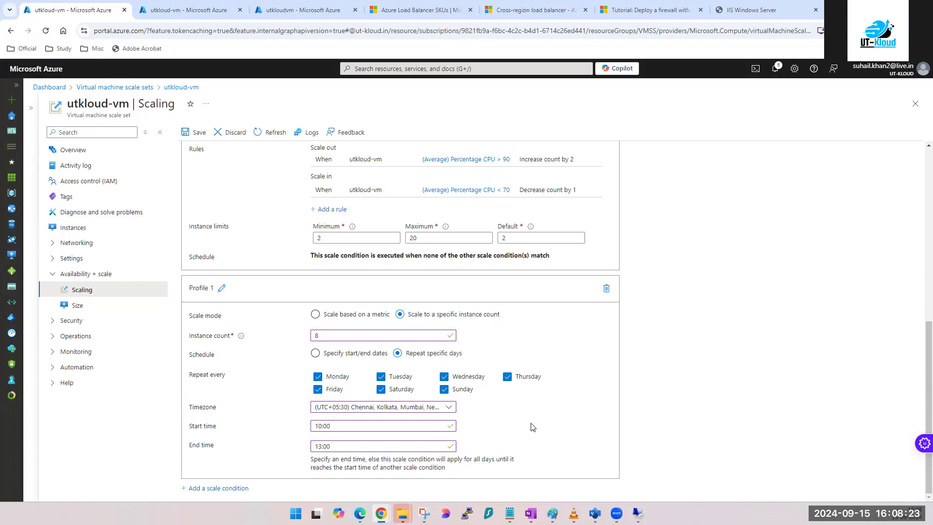
double_click(330, 335)
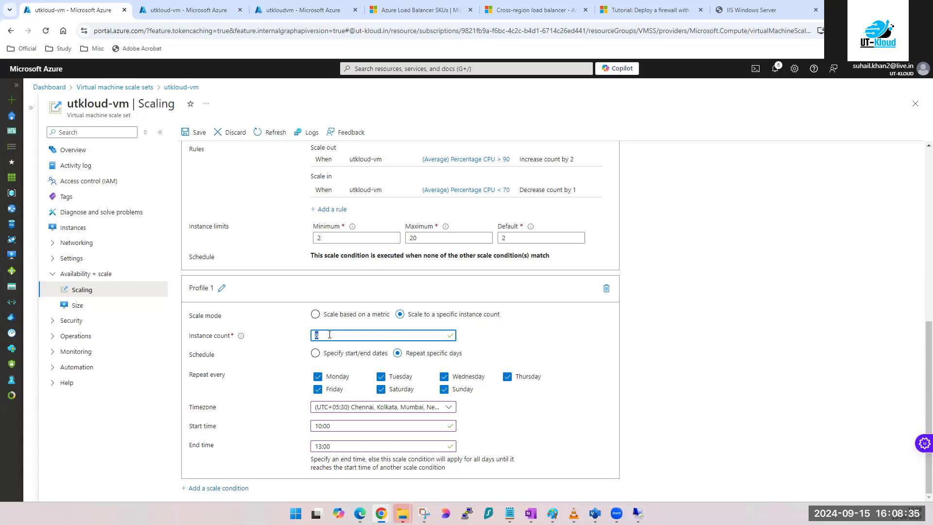
type("500")
left_click(315, 353)
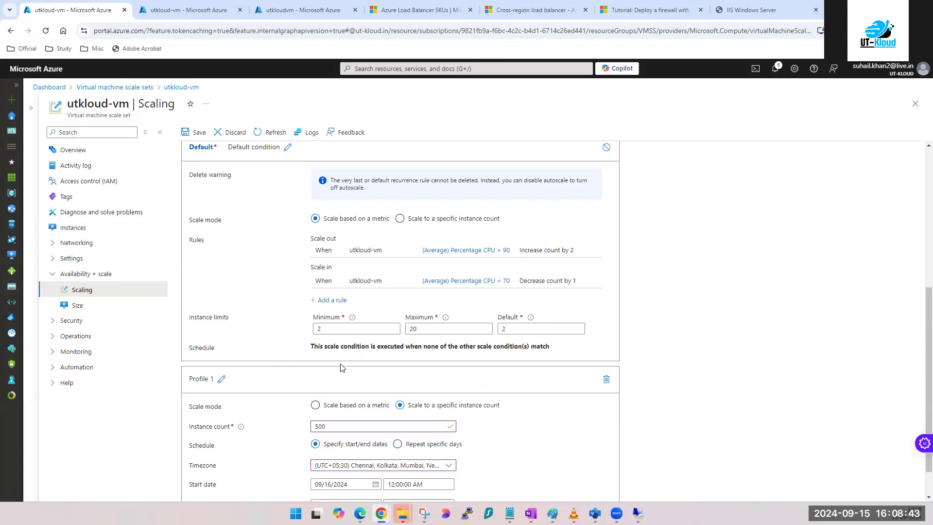
scroll(343, 368, "down", 1)
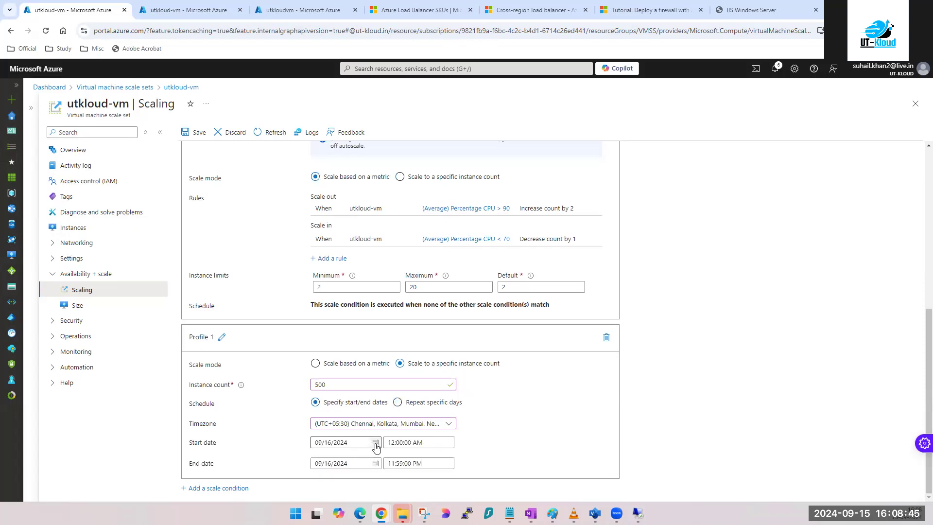
Step: Set the Profile 1 schedule to start on 09/21/2024 and end on 09/23/2024
left_click(376, 444)
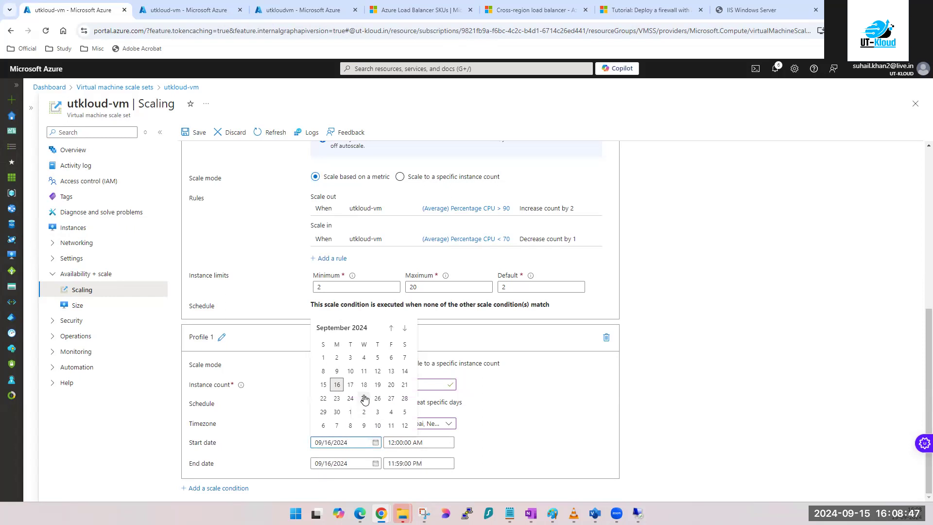
left_click(405, 385)
left_click(375, 465)
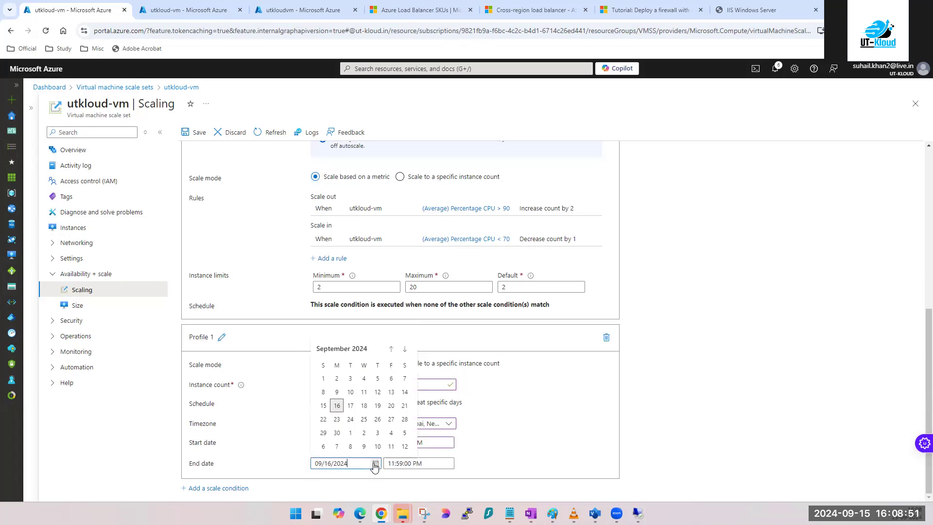
left_click(337, 420)
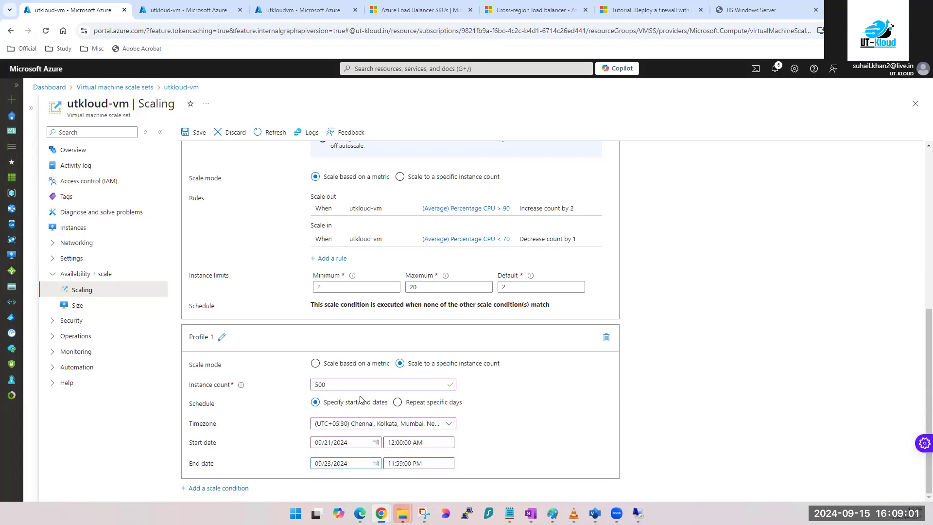
double_click(327, 386)
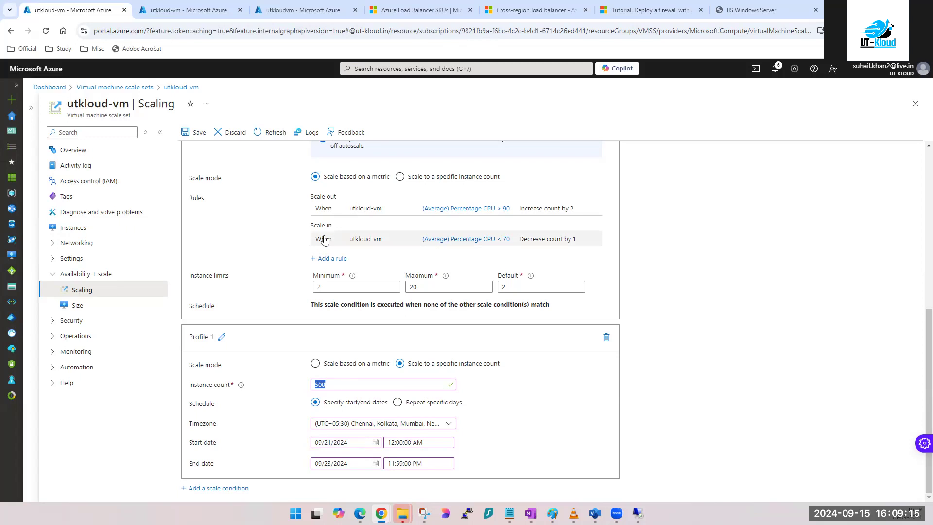
Step: Refresh the utkloud-vm instance list again and review Task Manager and the Prime95 torture test on the remote instance
key("ctrl+Tab")
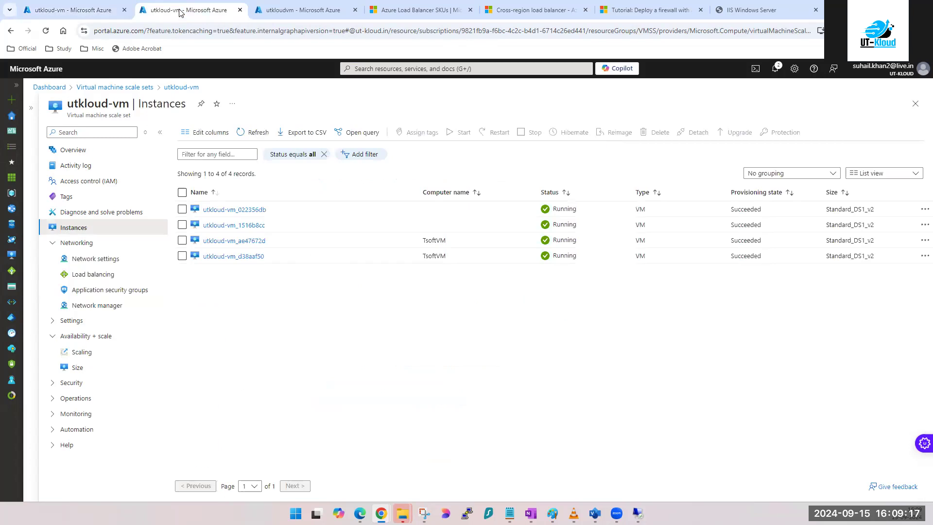
left_click(258, 132)
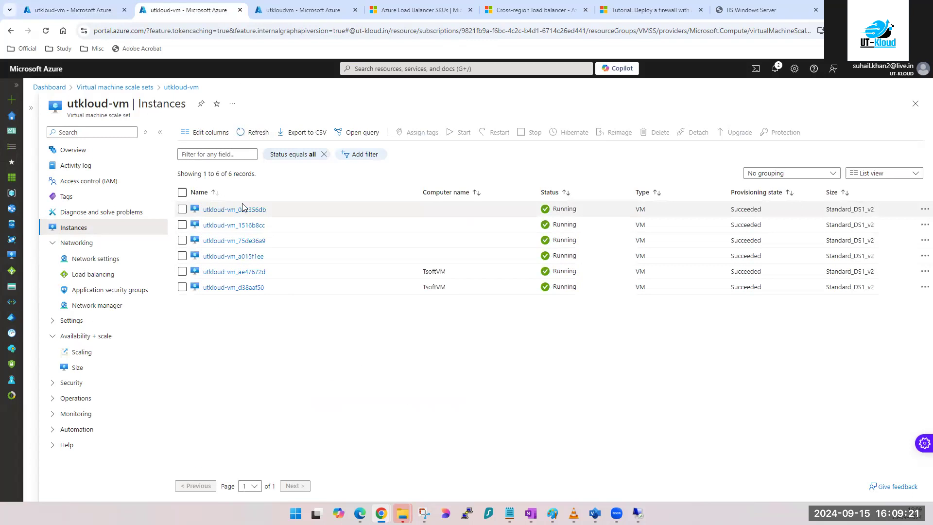
mouse_move(637, 511)
left_click(656, 487)
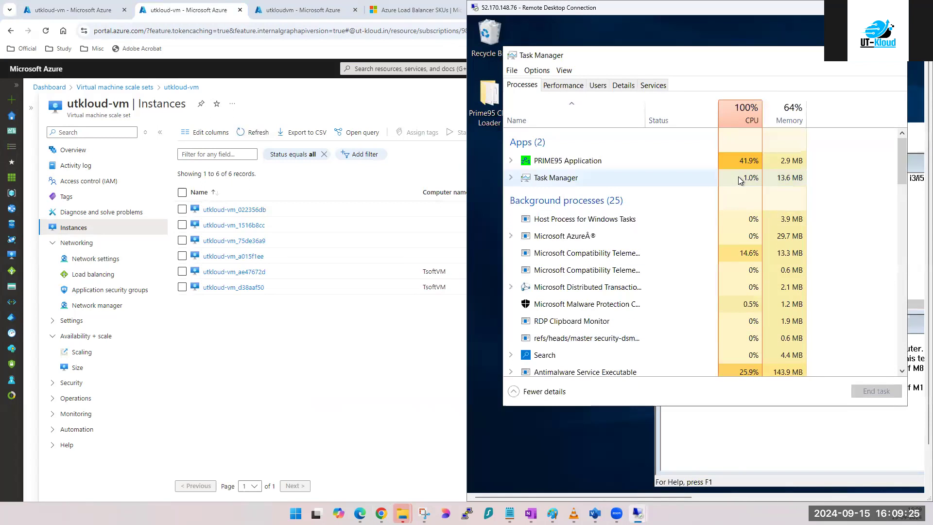
left_click(753, 462)
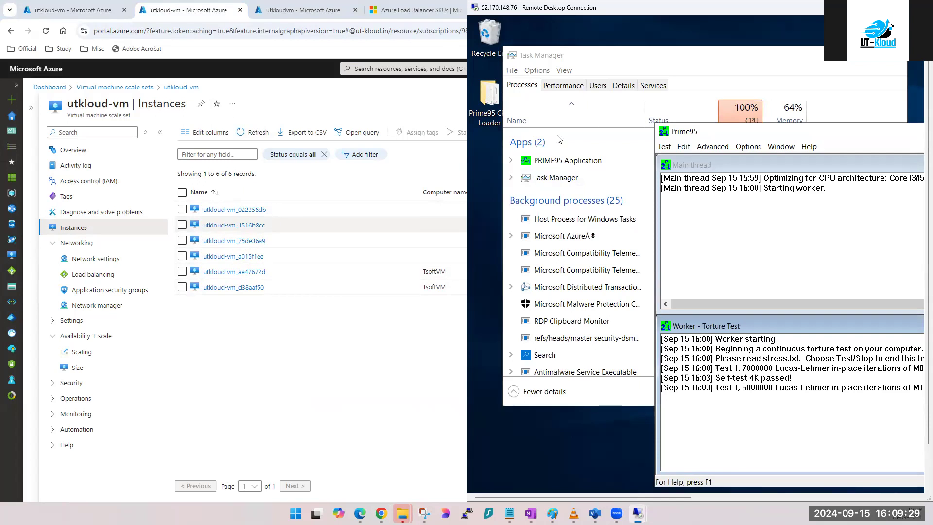
left_click(721, 60)
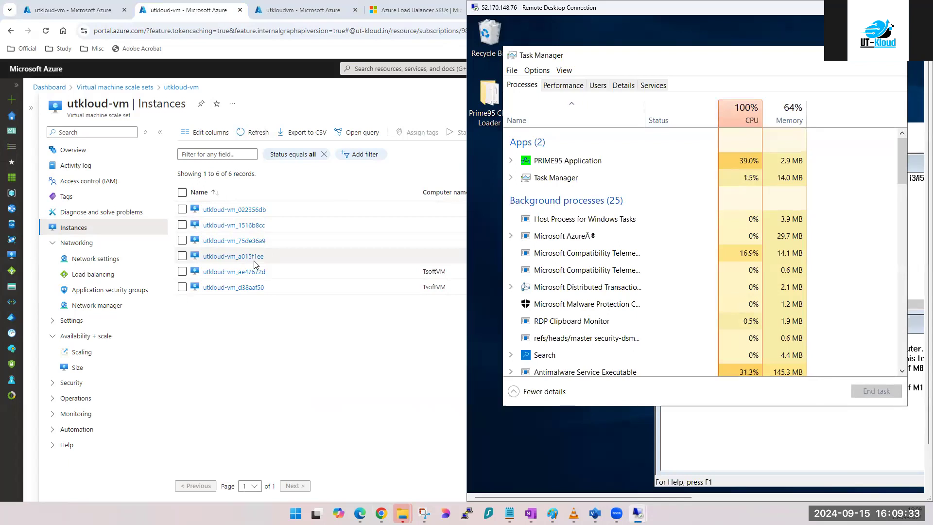
left_click(258, 134)
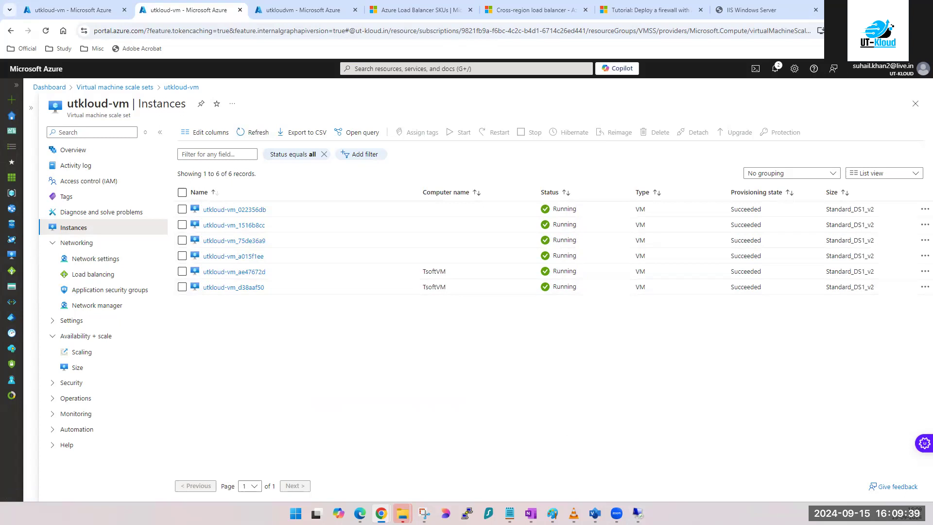
Step: End the PRIME95 Application task on the 52.170.148.128 remote instance and close its Task Manager
left_click(666, 464)
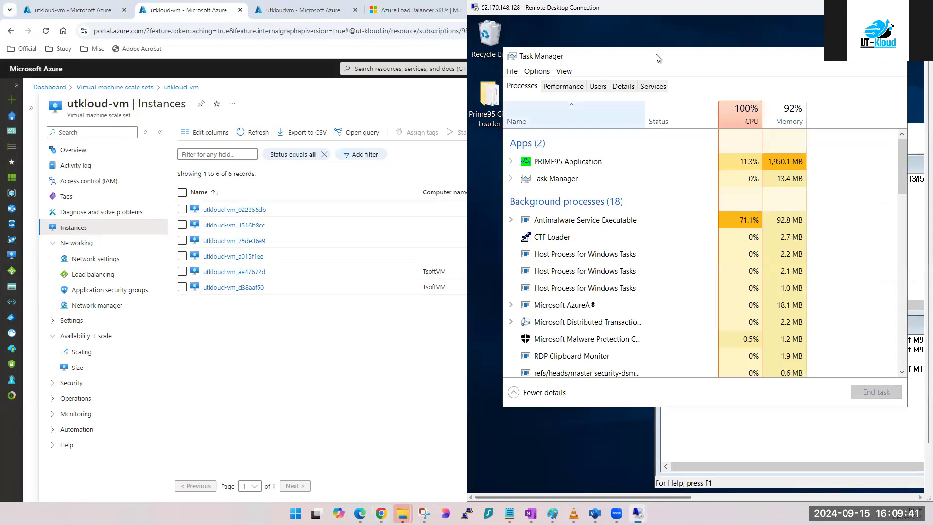
left_click(588, 165)
left_click(873, 393)
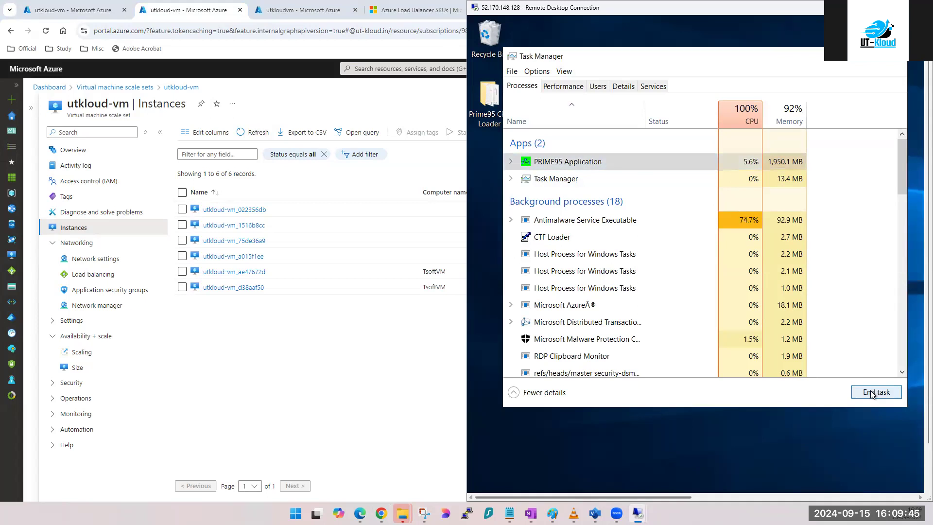
left_click(894, 62)
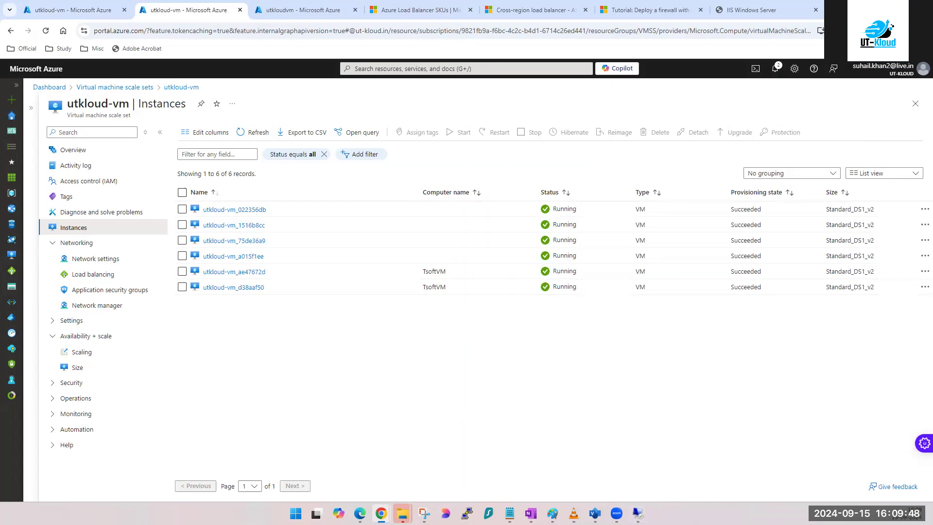
Step: End the PRIME95 Application task on the 52.170.148.76 remote instance, close its Task Manager and return to the Azure portal
mouse_move(638, 513)
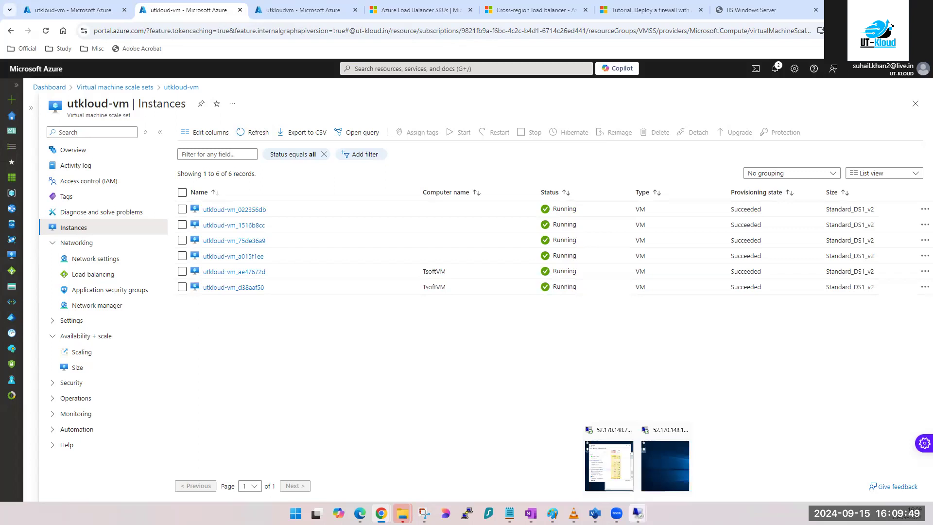
left_click(623, 482)
left_click(581, 161)
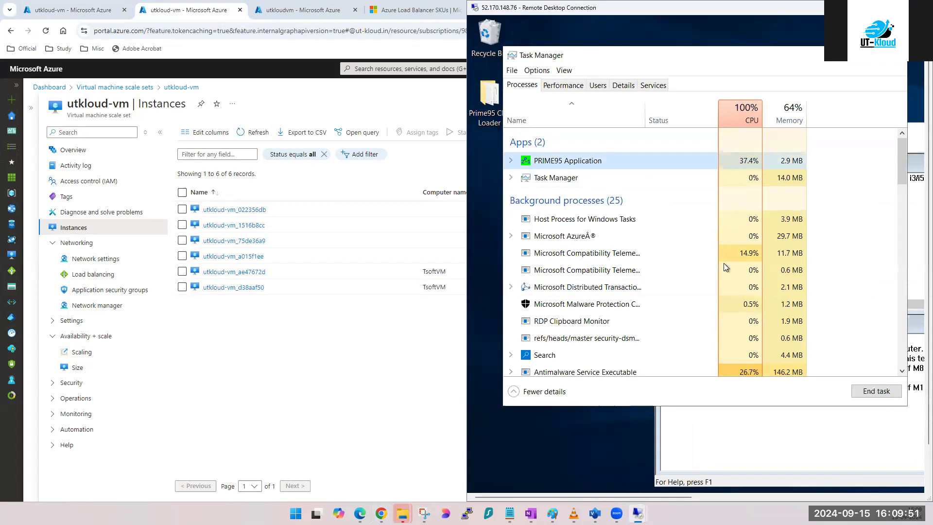
left_click(867, 392)
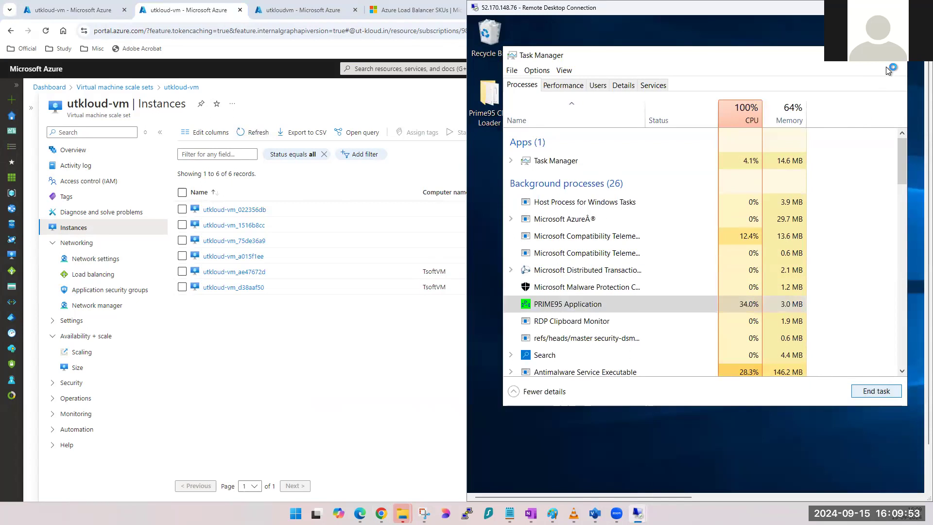
left_click(892, 59)
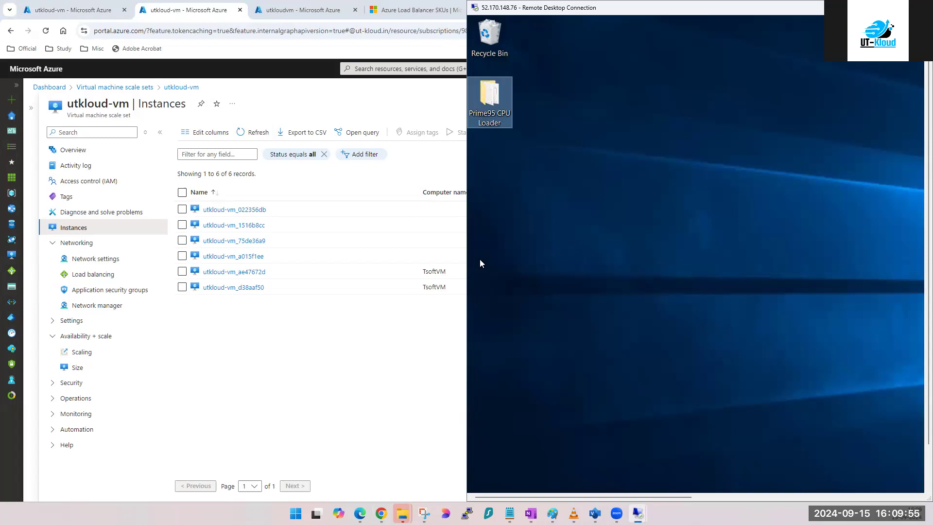
left_click(319, 385)
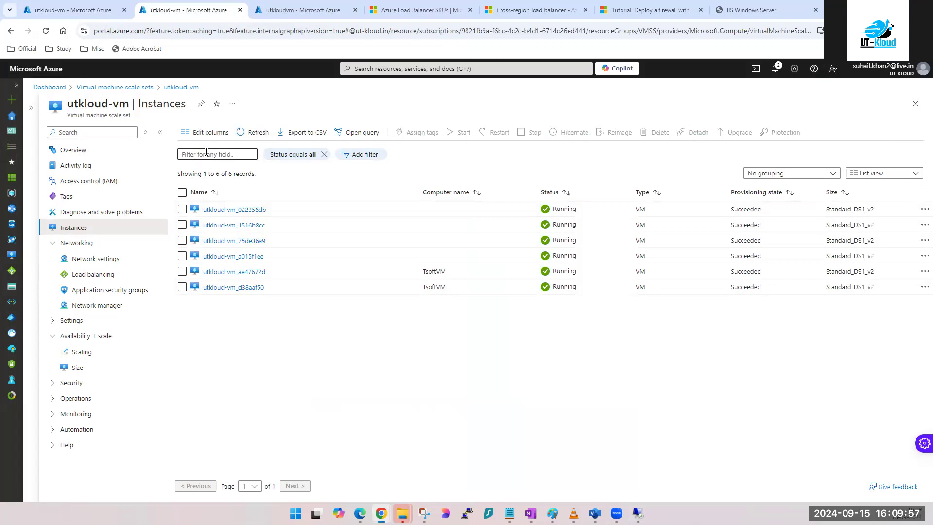
Step: Switch to Paint and start a new blank canvas, discarding the existing drawing without saving
mouse_move(553, 514)
left_click(551, 464)
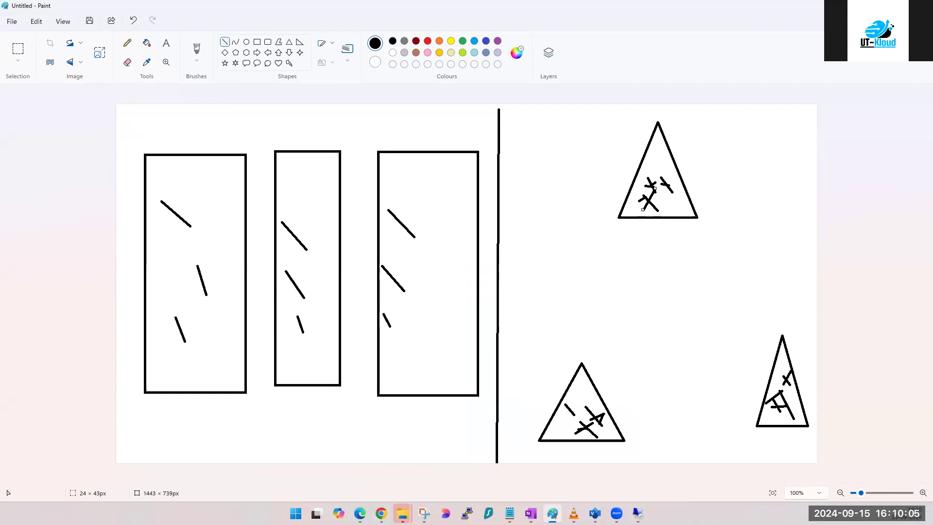
left_click(445, 383)
key("ctrl+n")
key("Tab")
key("Return")
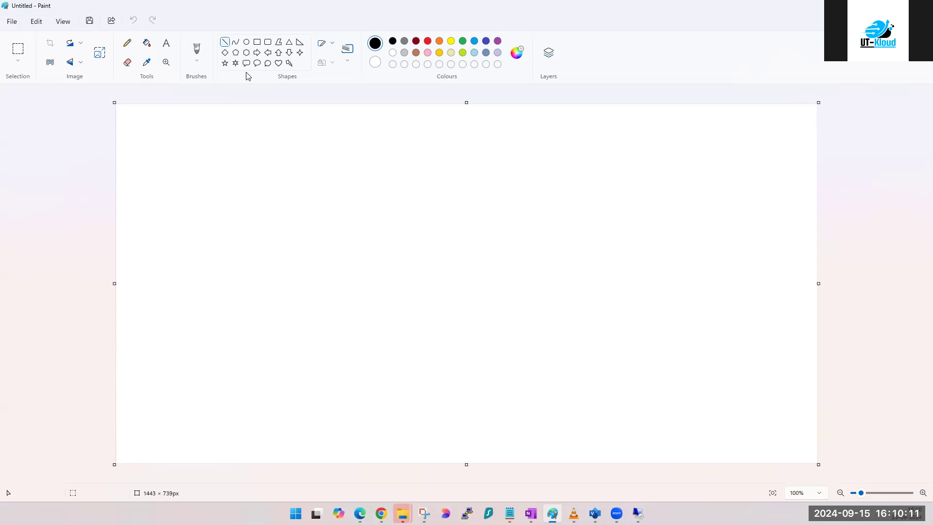
Step: Draw three tall rectangles side by side in the canvas's lower-left area, the first about 145 × 394 px
left_click(257, 42)
left_click_drag(129, 247, 200, 438)
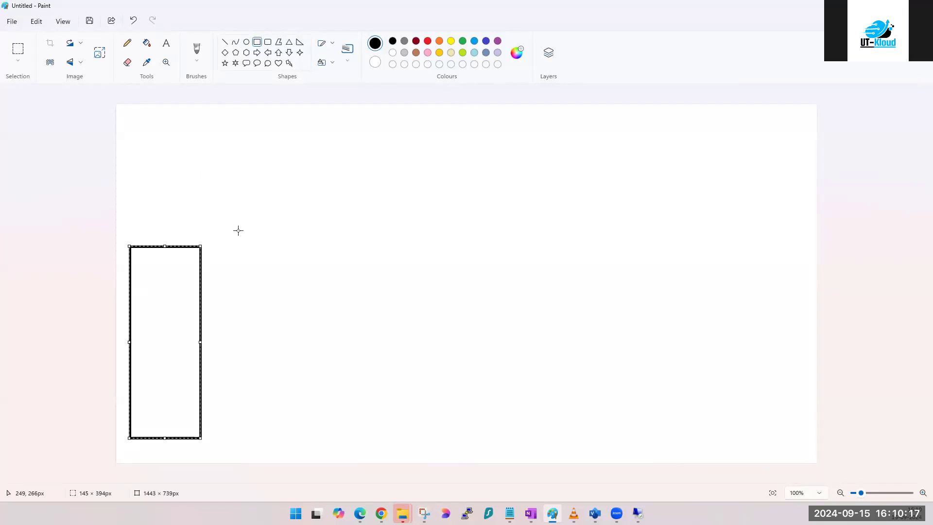
left_click_drag(210, 244, 260, 437)
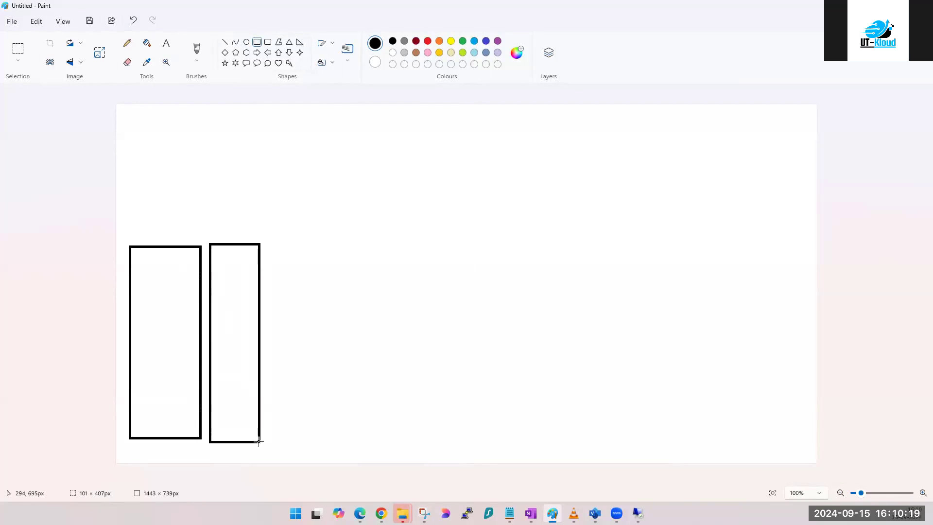
left_click_drag(270, 242, 316, 433)
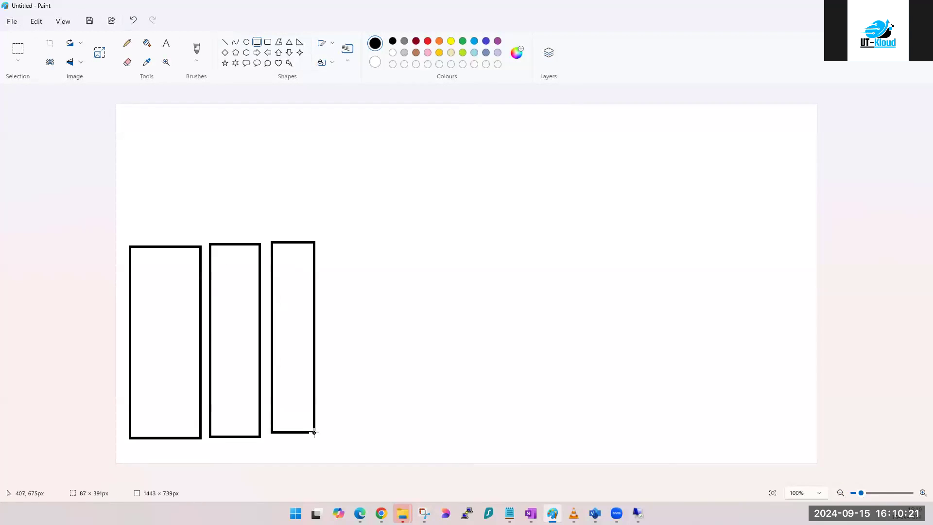
Step: Draw a full-height vertical dividing line beside the rectangles and three triangles stacked to the right of it
left_click(224, 42)
left_click_drag(352, 104, 356, 503)
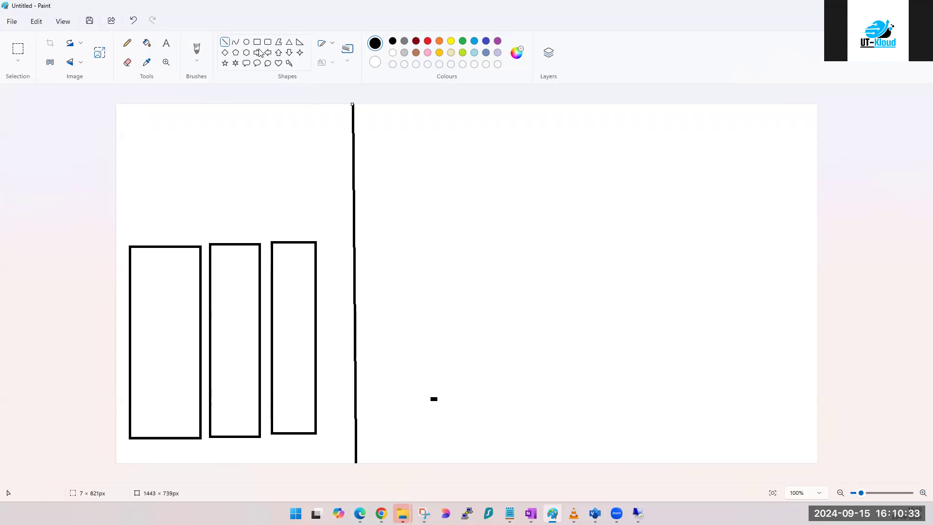
left_click(289, 41)
left_click_drag(408, 125, 509, 226)
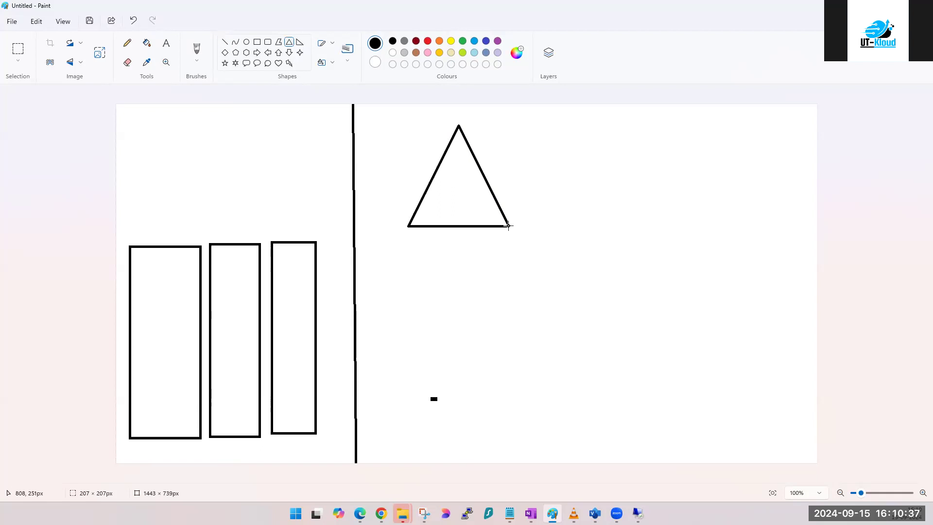
left_click_drag(408, 268, 519, 362)
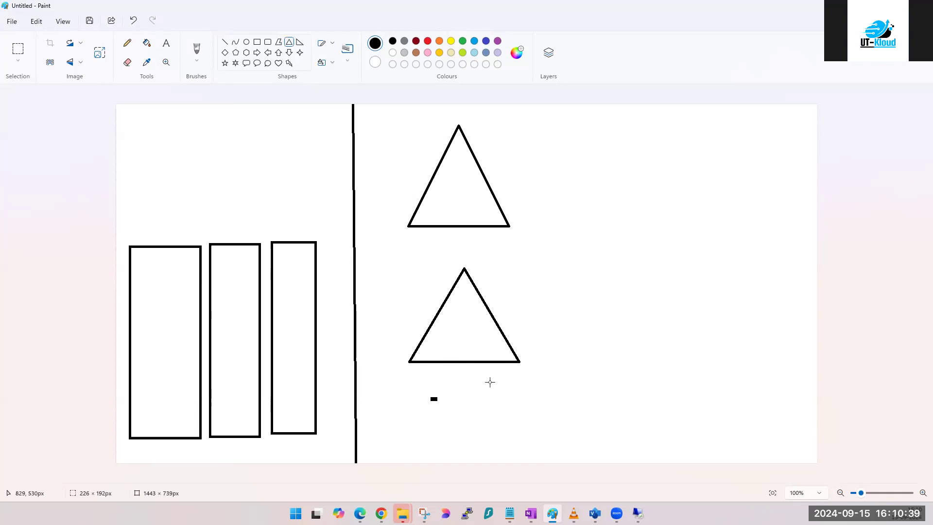
left_click_drag(432, 399, 535, 452)
left_click(565, 369)
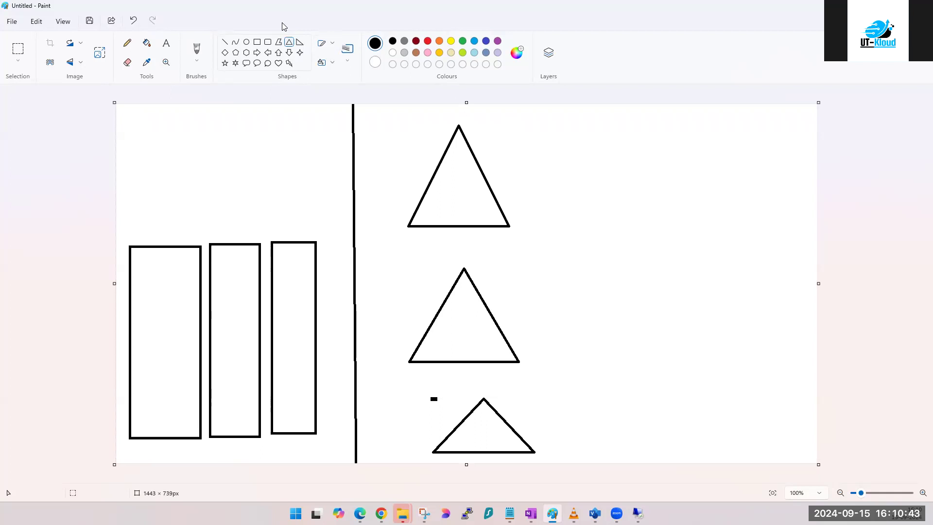
Step: Draw a second full-height dividing line to the right of the triangles
left_click(224, 42)
left_click_drag(552, 104, 561, 473)
left_click(584, 437)
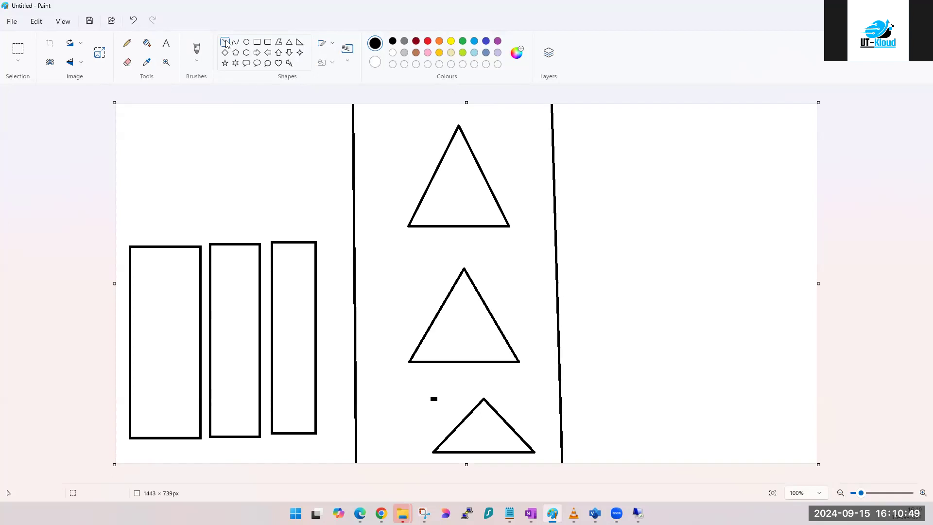
Step: Mark each of the three tall rectangles with two short slanted lines, one high and one low
left_click_drag(149, 263, 154, 284)
left_click_drag(224, 262, 236, 286)
left_click_drag(284, 265, 291, 294)
left_click_drag(149, 361, 170, 384)
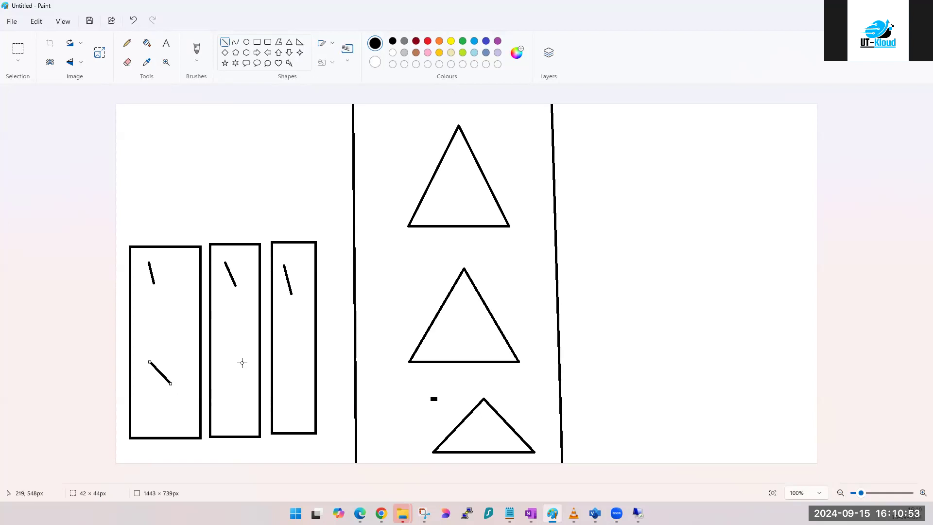
mouse_move(253, 384)
left_mouse_down()
mouse_move(235, 357)
mouse_move(296, 370)
left_mouse_up()
Step: Mark each of the three triangles with two short slanted lines
left_click(470, 200)
left_click_drag(470, 198, 464, 163)
left_click_drag(459, 301, 469, 313)
left_click_drag(486, 420, 497, 434)
left_click_drag(450, 190, 455, 215)
left_click_drag(450, 312, 464, 327)
left_click_drag(469, 421, 481, 436)
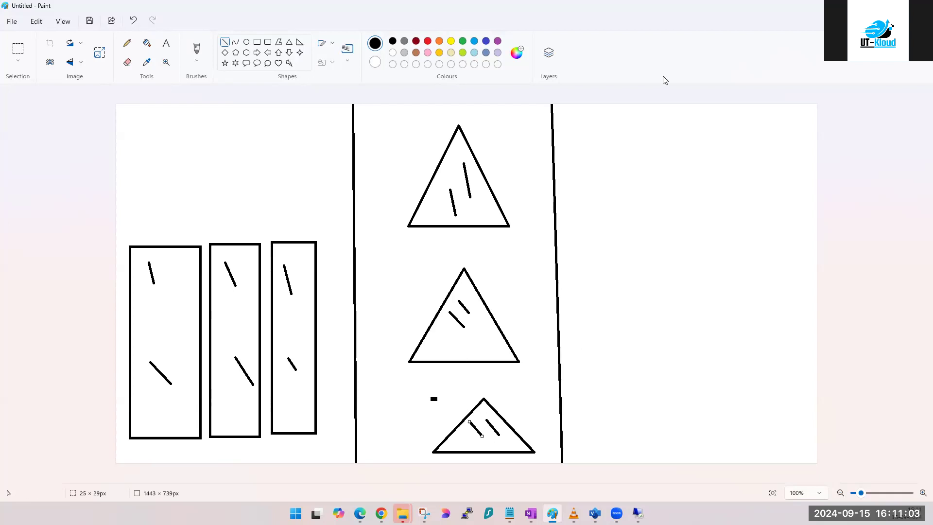
Step: Draw a chain of four overlapping rectangles descending diagonally to the right of the second dividing line
left_click(258, 45)
left_click_drag(578, 190, 664, 259)
left_click_drag(632, 224, 716, 297)
left_click_drag(686, 267, 767, 331)
left_click_drag(737, 301, 803, 363)
left_click(754, 409)
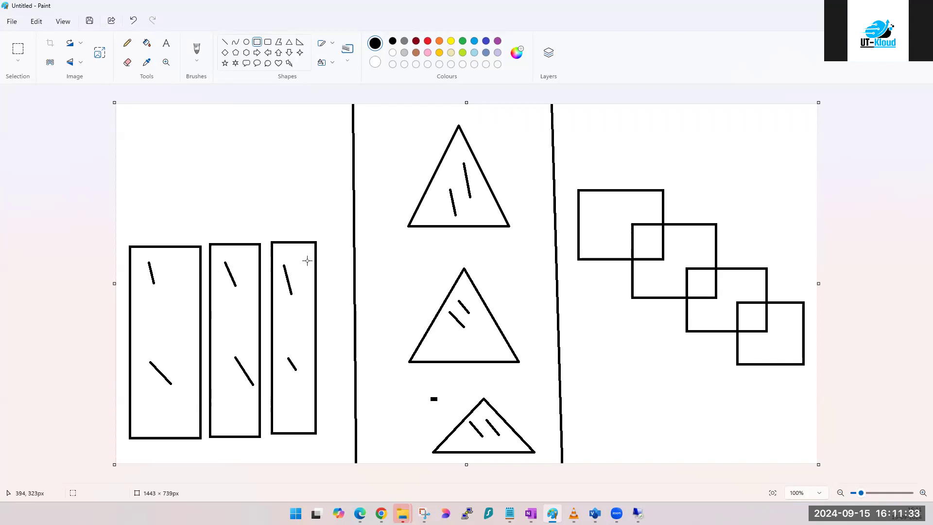
Step: Extend the rectangle chain upward with two more overlapping rectangles rising toward the canvas's upper-right corner
left_click(225, 42)
left_click(257, 42)
left_click_drag(581, 142, 681, 196)
left_click_drag(668, 159, 705, 163)
left_click(755, 192)
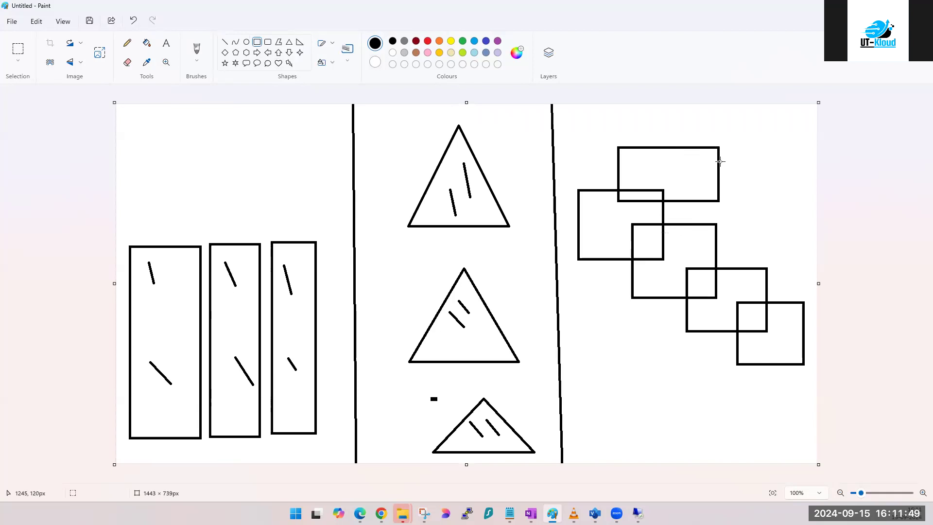
left_click_drag(707, 122, 801, 181)
left_click(788, 216)
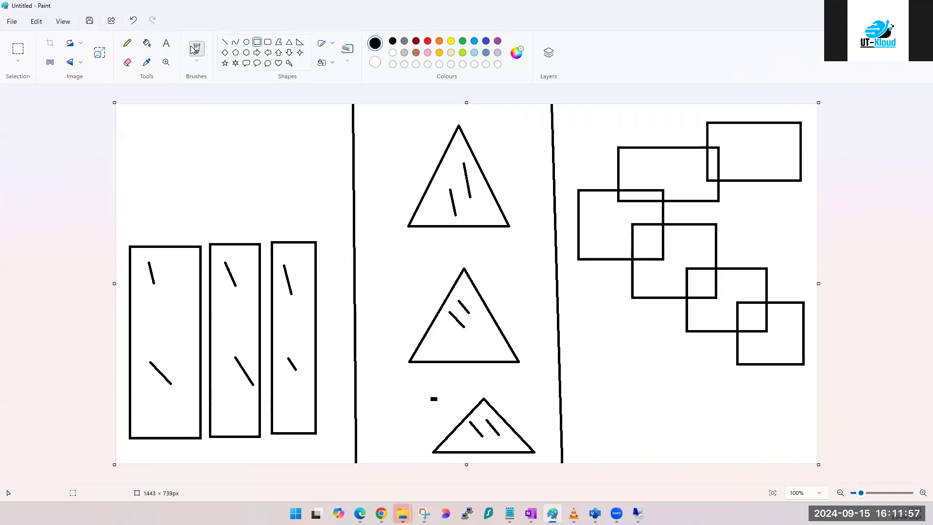
Step: Draw a cluster of seven small ovals in the canvas's upper-left corner above the tall rectangles
left_click(247, 41)
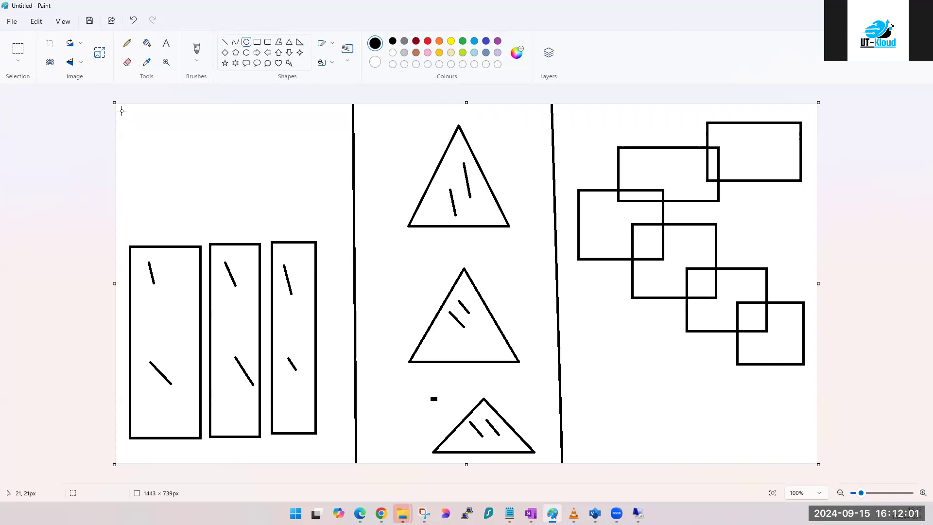
mouse_move(118, 109)
left_mouse_down()
mouse_move(144, 135)
mouse_move(244, 127)
left_mouse_up()
left_click(185, 127)
left_click(207, 115)
left_click(224, 112)
left_click(199, 142)
left_click_drag(180, 135, 203, 146)
left_click(267, 144)
Step: Draw freehand brush lines from the lowest oval to the short marks inside the three tall rectangles
left_click(197, 48)
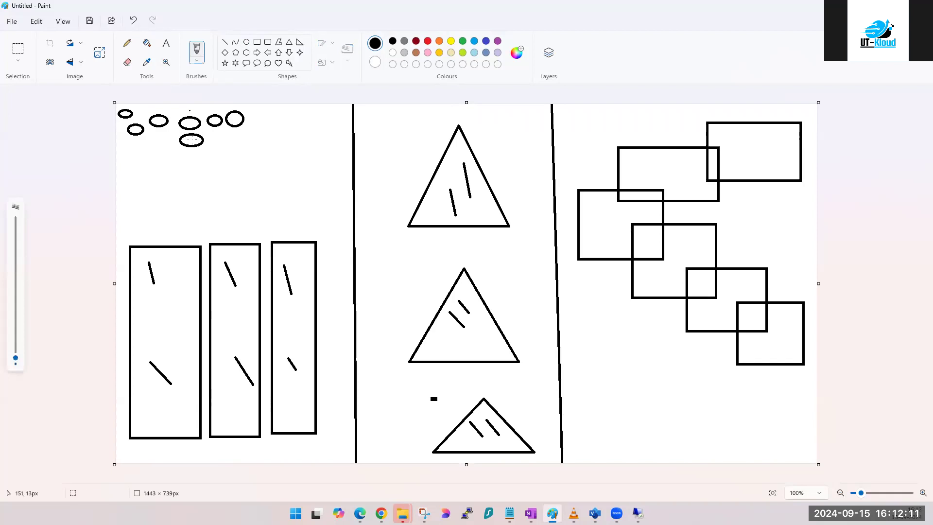
left_click_drag(194, 143, 149, 270)
mouse_move(203, 143)
left_mouse_down()
mouse_move(197, 217)
mouse_move(151, 377)
left_mouse_up()
left_click_drag(197, 145, 226, 264)
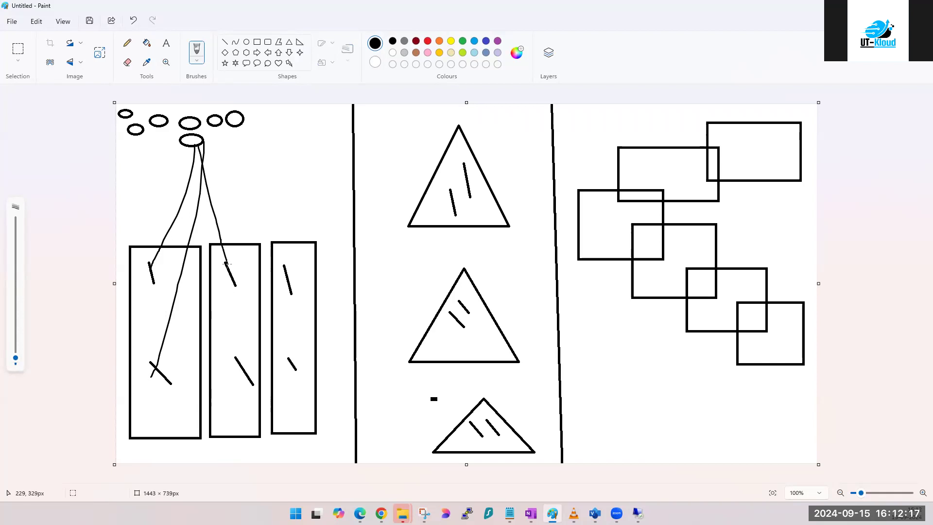
mouse_move(196, 145)
left_mouse_down()
mouse_move(198, 343)
mouse_move(238, 384)
left_mouse_up()
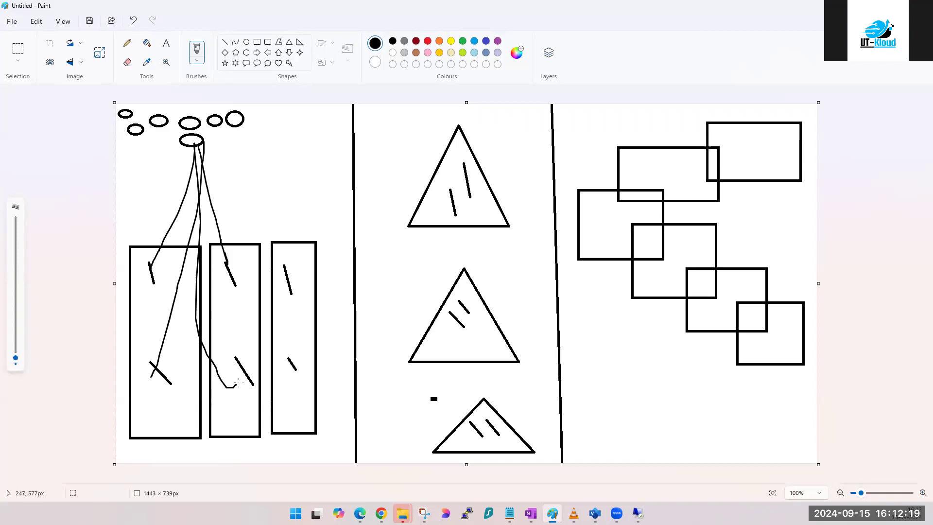
left_click_drag(203, 140, 305, 297)
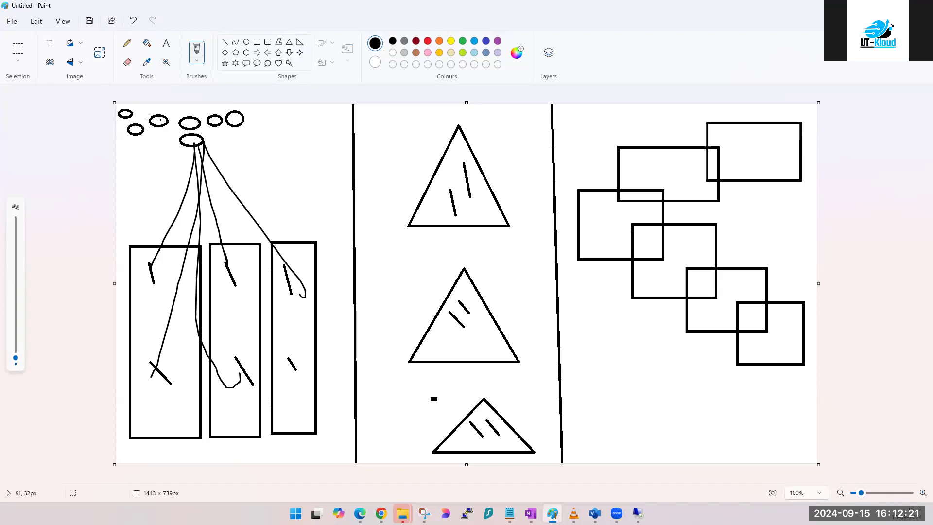
Step: Undo the five brush lines running from the lowest oval to the tall rectangles
key("ctrl+z")
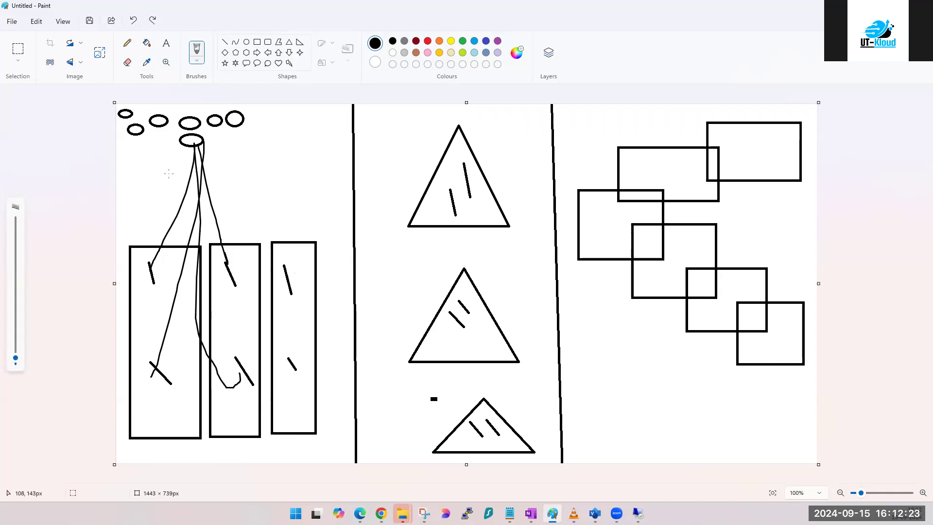
key("ctrl+z")
key("ctrl+z")
key("ctrl+z")
key("ctrl+z")
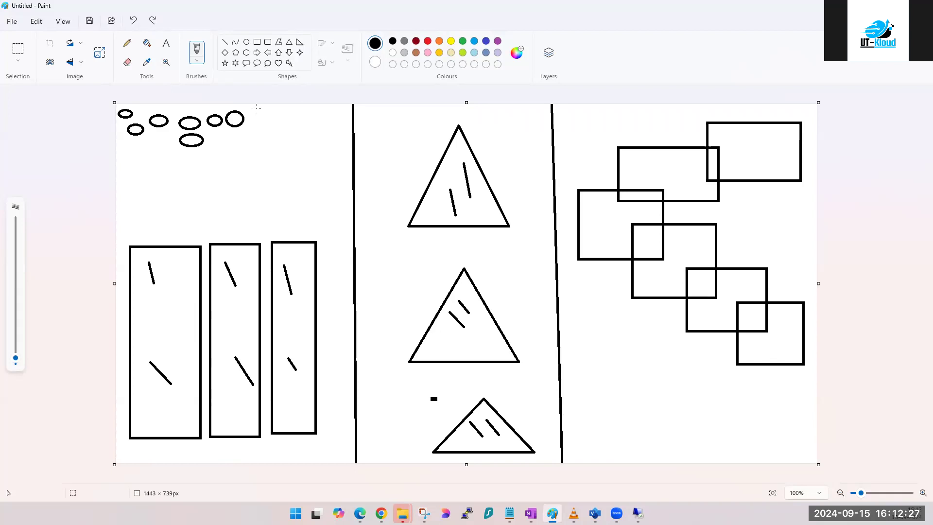
Step: Draw five freehand brush lines from the rightmost oval to the marks inside the triangles
left_click_drag(245, 124, 457, 196)
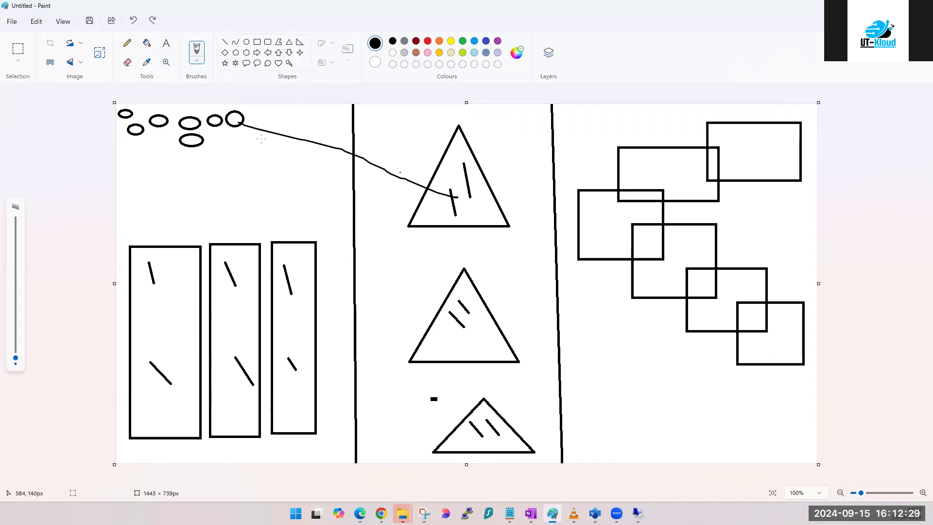
mouse_move(248, 122)
left_mouse_down()
mouse_move(398, 153)
mouse_move(505, 198)
left_mouse_up()
left_click_drag(236, 125, 447, 318)
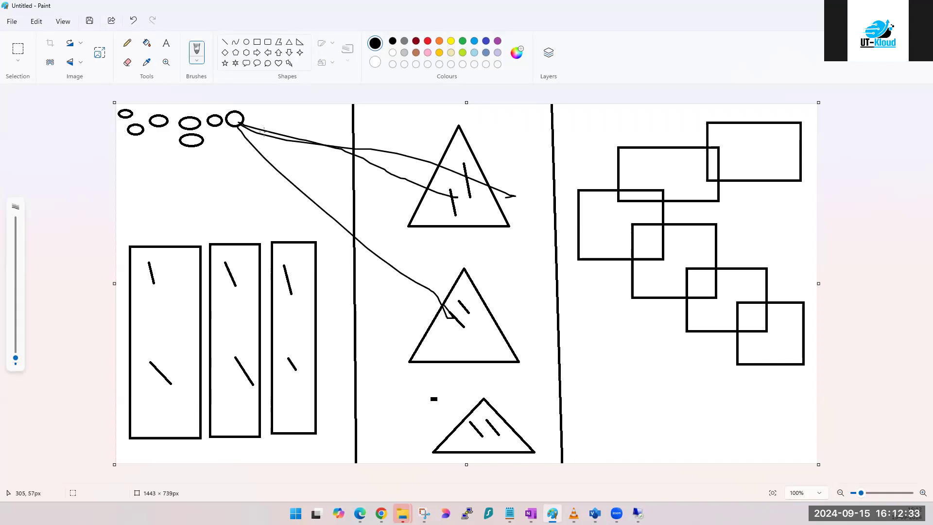
mouse_move(234, 126)
left_mouse_down()
mouse_move(467, 248)
mouse_move(470, 308)
mouse_move(438, 292)
left_mouse_up()
left_click_drag(232, 121, 475, 424)
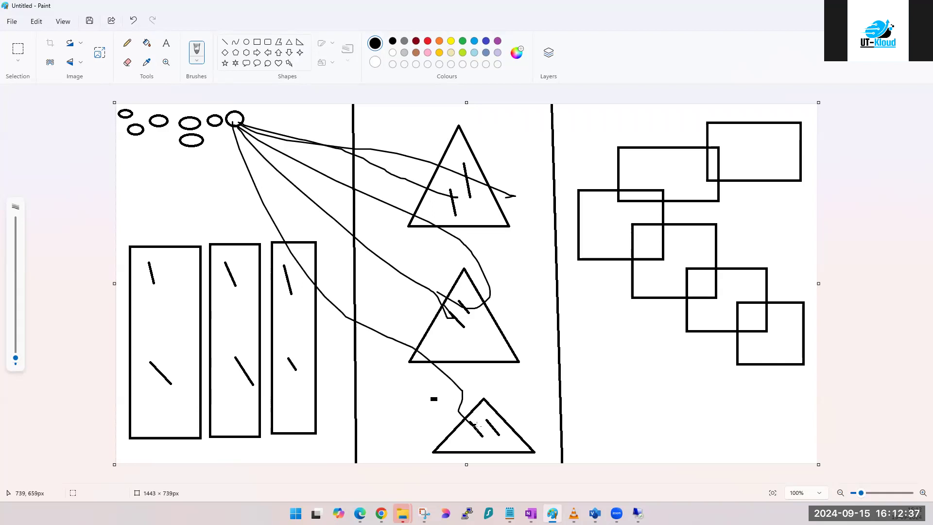
Step: Undo the five brush lines running from the rightmost oval to the triangles
key("ctrl+z")
key("ctrl+z")
key("ctrl+z")
key("ctrl+z")
key("ctrl+z")
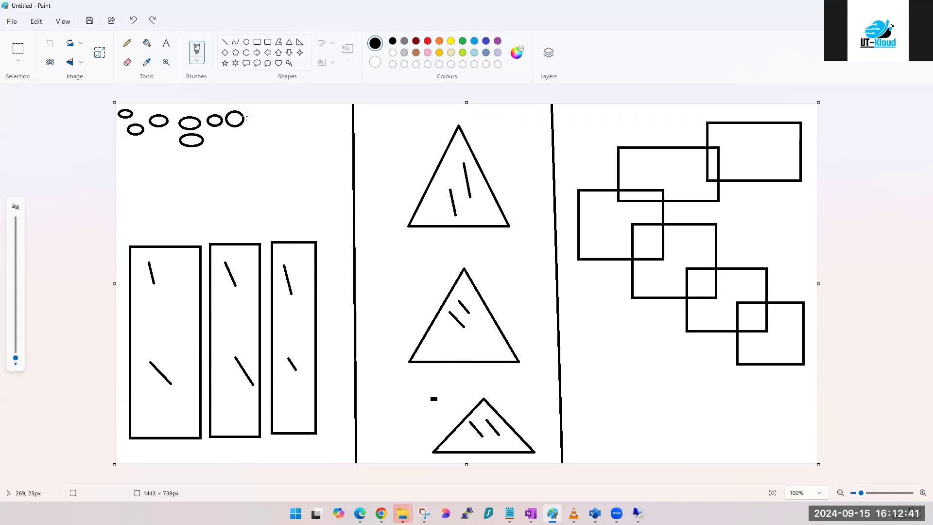
Step: Try a brush line from the rightmost oval across to the overlapping rectangles and undo it
mouse_move(247, 116)
left_mouse_down()
mouse_move(545, 120)
mouse_move(698, 135)
left_mouse_up()
key("ctrl+z")
Step: Draw a series of freehand brush strokes around the ovals and the leftmost tall rectangle
mouse_move(138, 259)
left_mouse_down()
mouse_move(150, 253)
mouse_move(163, 294)
mouse_move(133, 252)
mouse_move(160, 250)
left_mouse_up()
left_click_drag(174, 187, 186, 140)
left_click_drag(148, 251, 177, 119)
left_click_drag(170, 278, 213, 128)
left_click_drag(175, 286, 229, 127)
left_click_drag(98, 158, 134, 132)
mouse_move(107, 358)
left_mouse_down()
mouse_move(149, 362)
mouse_move(143, 344)
left_mouse_up()
left_click_drag(109, 168, 132, 130)
left_click_drag(111, 307, 154, 357)
left_click_drag(124, 111, 111, 140)
mouse_move(110, 356)
left_mouse_down()
mouse_move(163, 366)
mouse_move(160, 349)
left_mouse_up()
left_click_drag(113, 141, 155, 126)
mouse_move(117, 318)
left_mouse_down()
mouse_move(178, 335)
mouse_move(161, 362)
left_mouse_up()
Step: Undo all the freehand brush strokes around the ovals and the leftmost tall rectangle
key("ctrl+z")
key("ctrl+z")
key("ctrl+z")
key("ctrl+z")
key("ctrl+z")
key("ctrl+z")
key("ctrl+z")
key("ctrl+z")
key("ctrl+z")
key("ctrl+z")
key("ctrl+z")
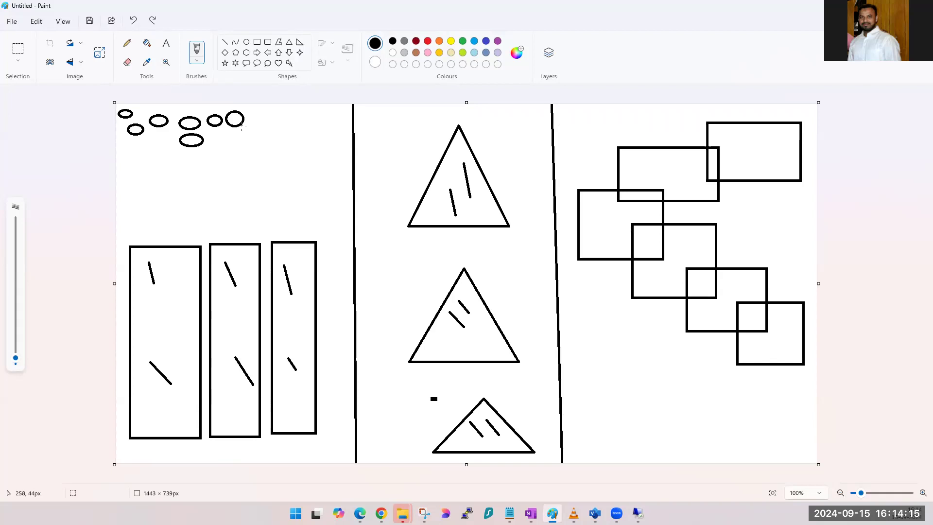
Step: Try one brush line each from the rightmost oval to the middle and upper triangles, and undo both
mouse_move(241, 125)
left_mouse_down()
mouse_move(374, 273)
mouse_move(447, 324)
left_mouse_up()
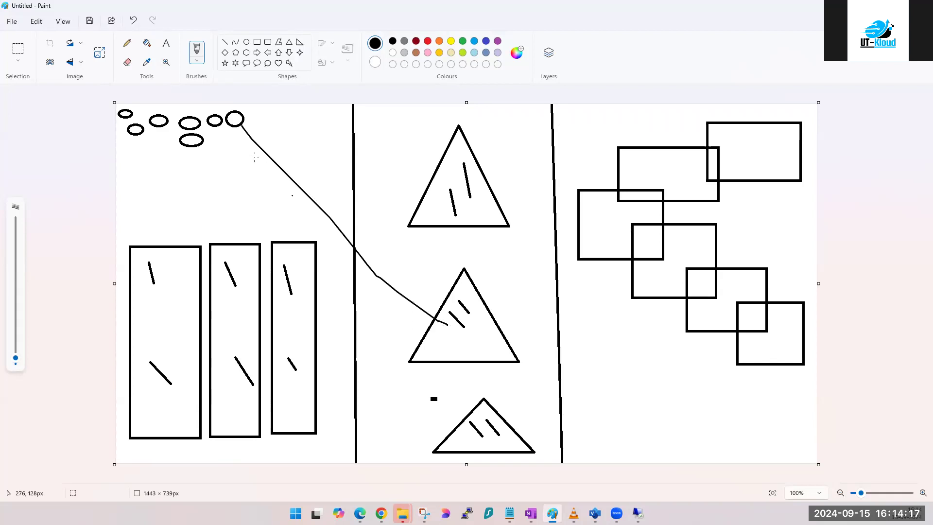
left_click_drag(242, 120, 450, 192)
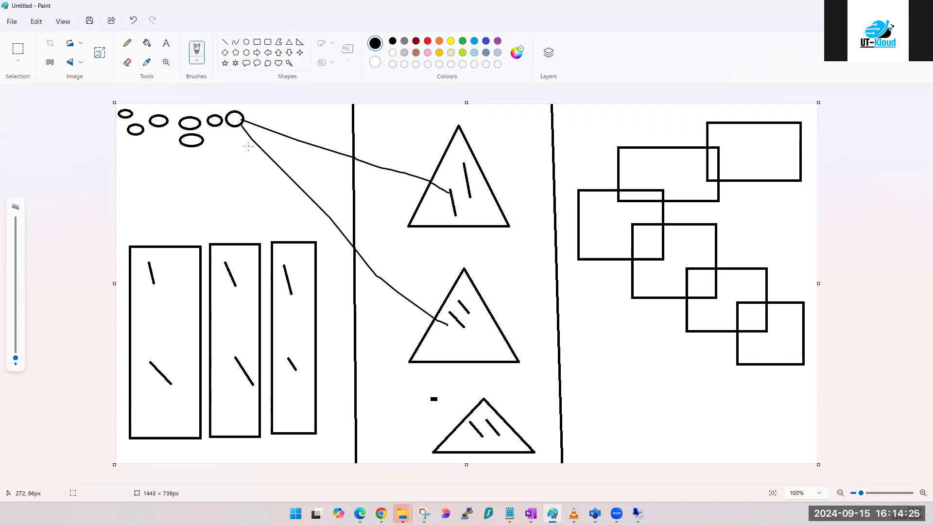
key("ctrl+z")
key("ctrl+z")
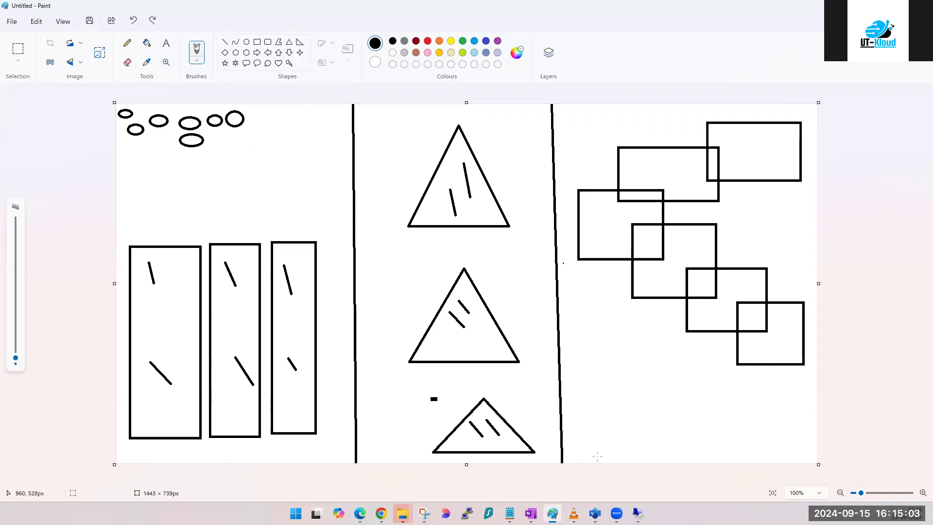
Step: Switch to the Training Visio drawing in Visio and maximize it to show the load balancer diagram with three app servers
left_click(595, 513)
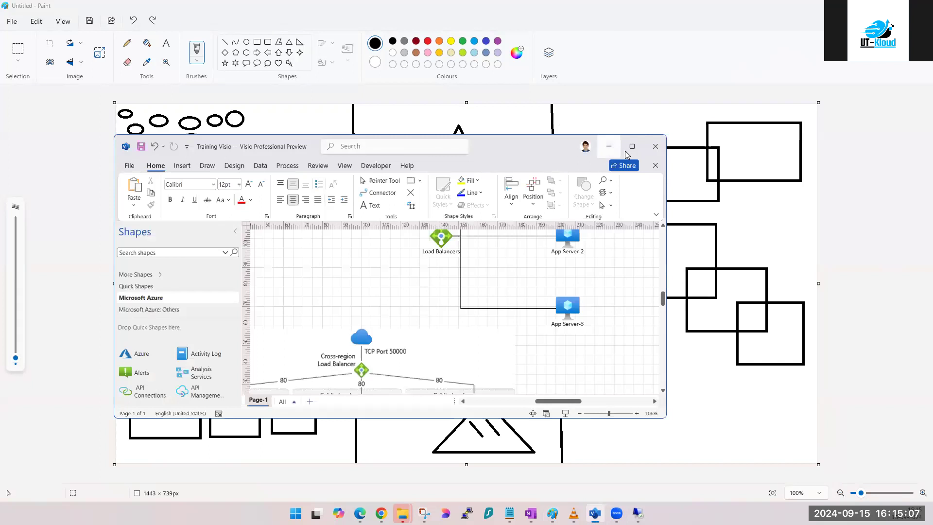
left_click(625, 149)
left_click(511, 265)
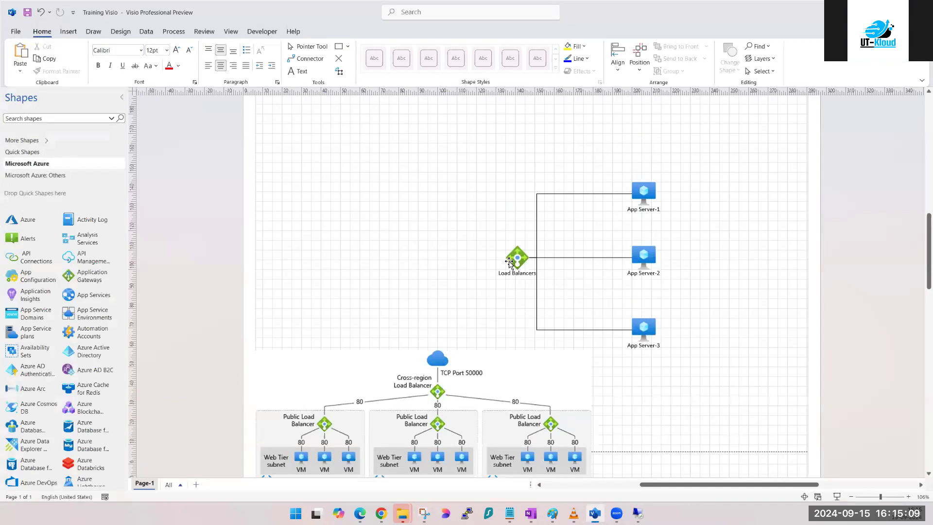
left_click(469, 260)
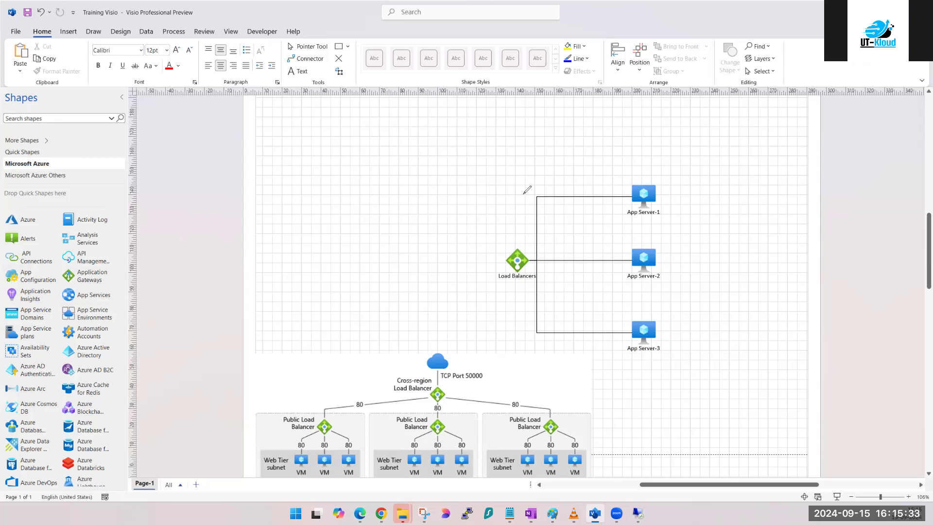
Step: Draw freehand annotation lines running into the load balancer and from it out to App Server-1, App Server-2 and App Server-3
left_click_drag(350, 149, 444, 222)
mouse_move(281, 221)
left_mouse_down()
mouse_move(462, 263)
mouse_move(509, 263)
left_mouse_up()
mouse_move(292, 309)
left_mouse_down()
mouse_move(459, 265)
mouse_move(510, 264)
left_mouse_up()
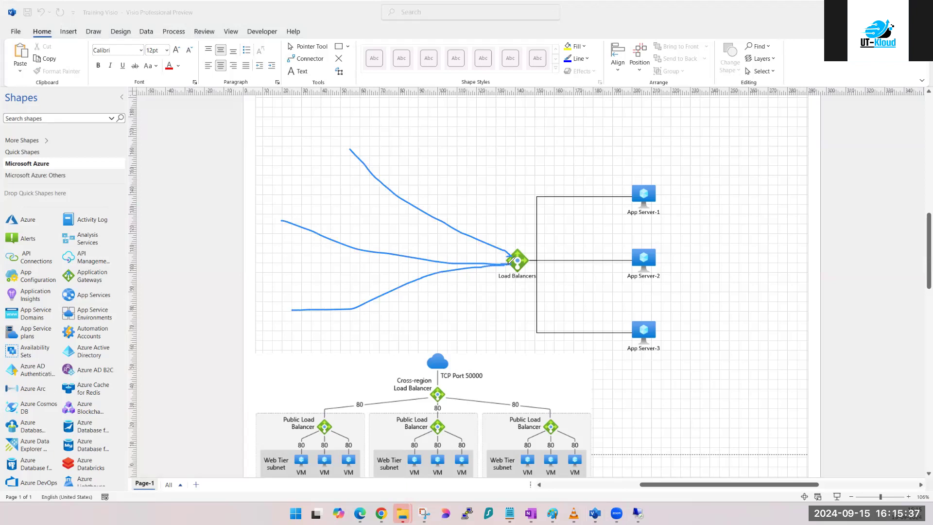
mouse_move(321, 180)
left_mouse_down()
mouse_move(513, 257)
mouse_move(590, 203)
mouse_move(631, 193)
left_mouse_up()
left_click_drag(528, 261, 624, 262)
left_click_drag(529, 265, 631, 323)
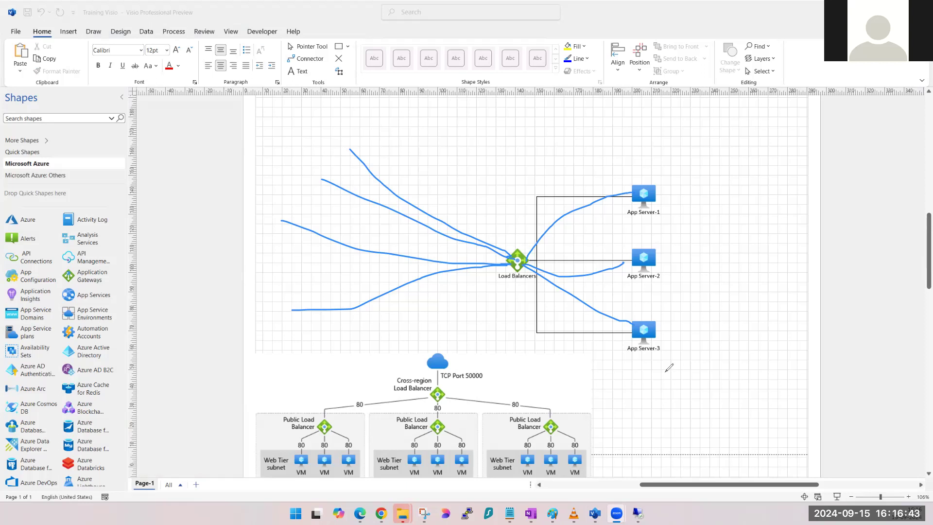
Step: Circle App Server-3 freehand with a tick above it, and trace another line through the load balancer to App Server-1
mouse_move(626, 313)
left_mouse_down()
mouse_move(623, 322)
mouse_move(662, 330)
mouse_move(678, 306)
left_mouse_up()
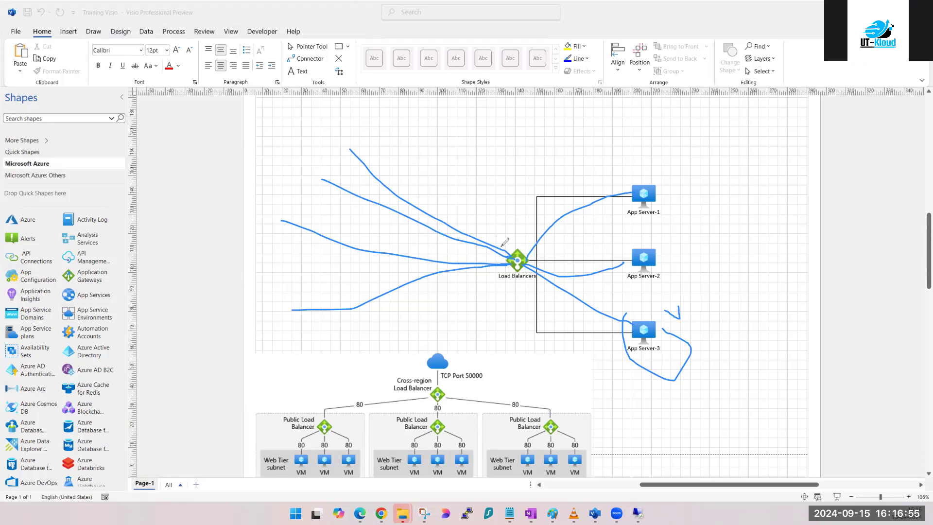
mouse_move(515, 260)
left_mouse_down()
mouse_move(340, 220)
mouse_move(314, 225)
left_mouse_up()
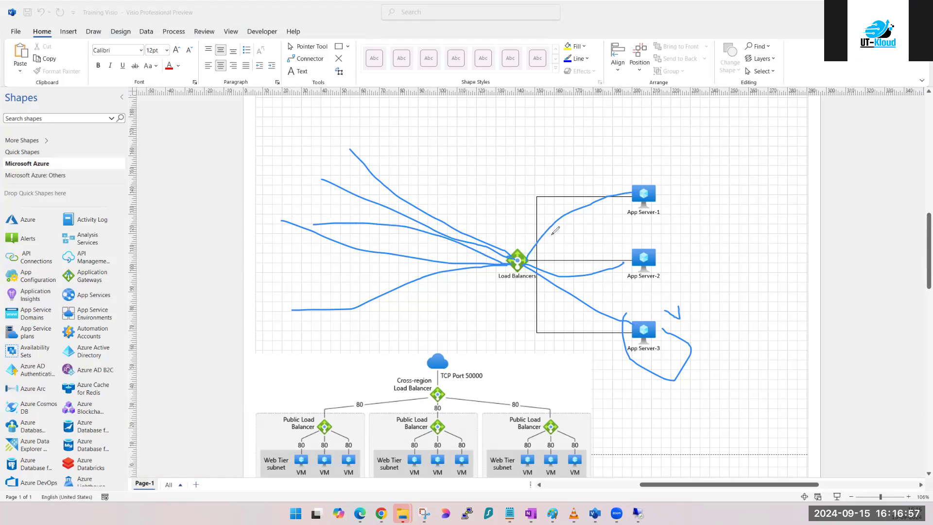
left_click_drag(529, 254, 636, 186)
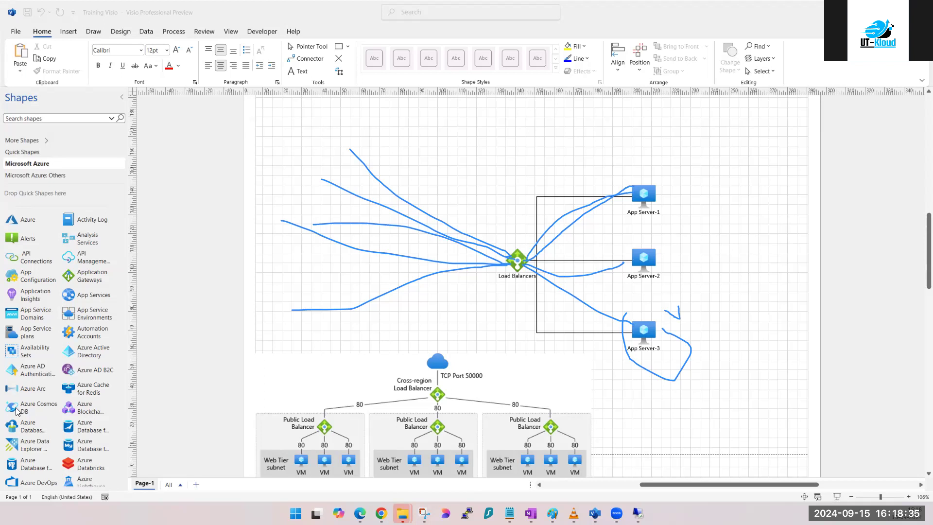
Step: Switch to the Azure portal in Chrome, refresh the utkloud-vm instances list and erase the freehand annotations
mouse_move(381, 513)
left_click(413, 488)
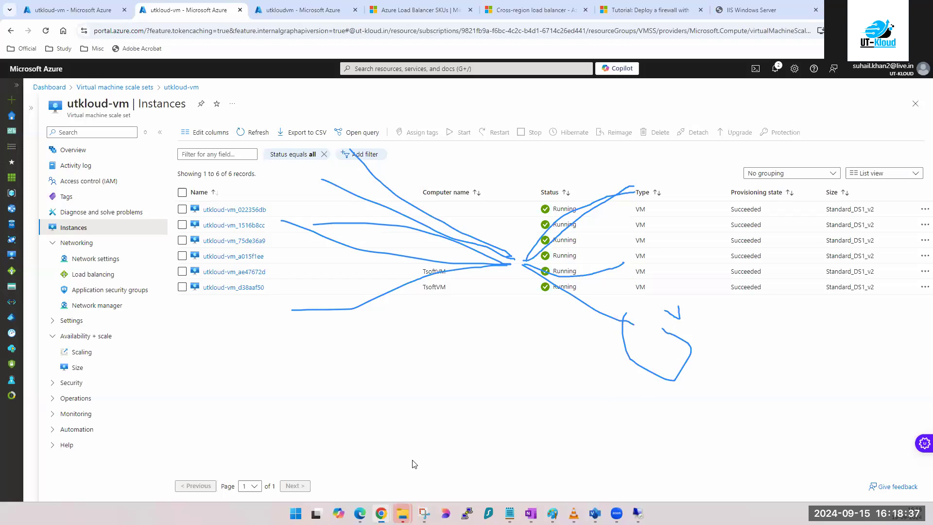
left_click(254, 135)
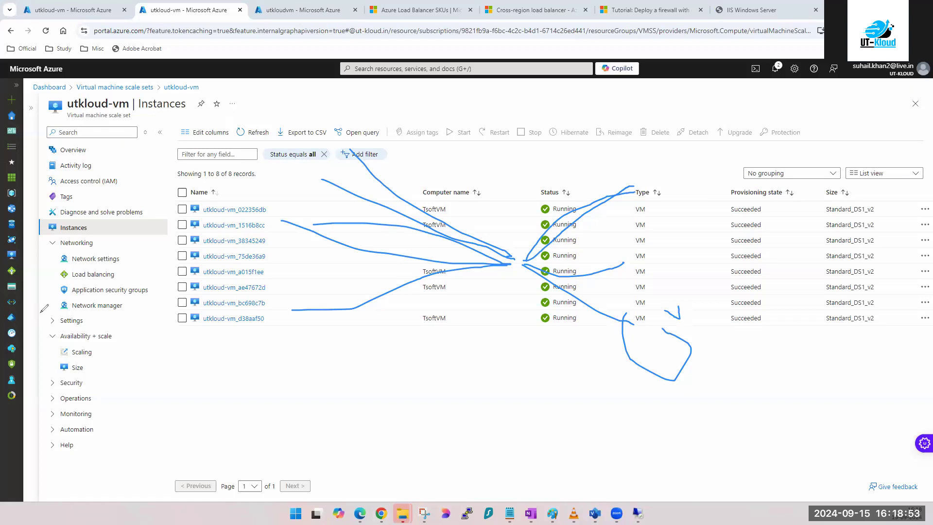
key("e")
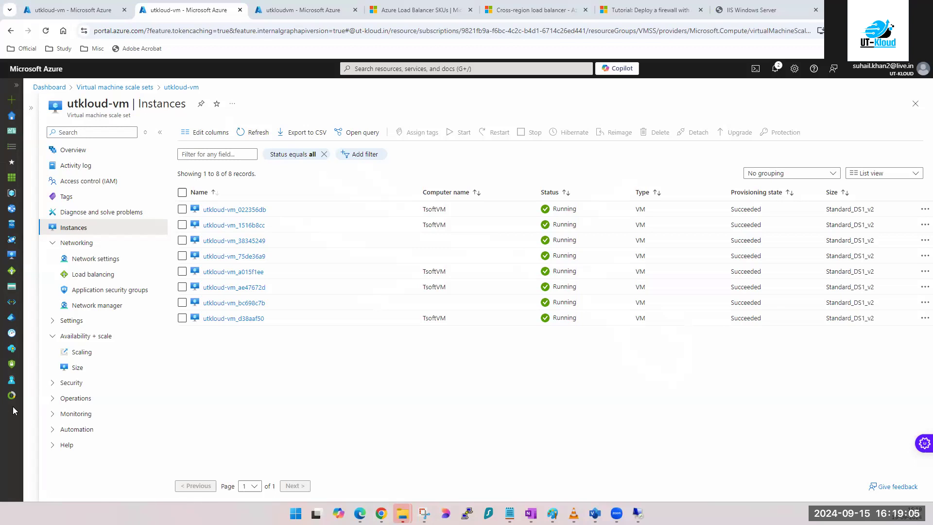
Step: Start creating a virtual machine scale set from the scale sets list and open its networking settings, ignoring the deployment recommendations
left_click(370, 69)
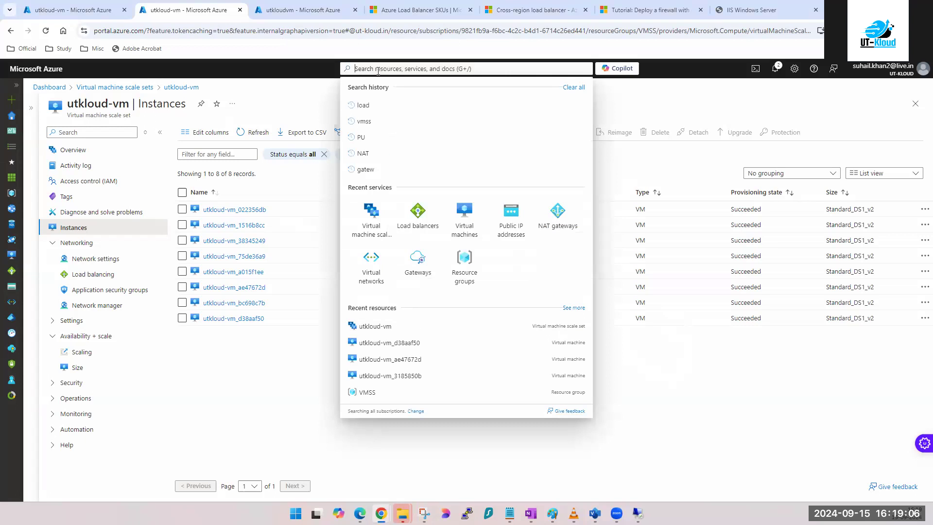
left_click(378, 225)
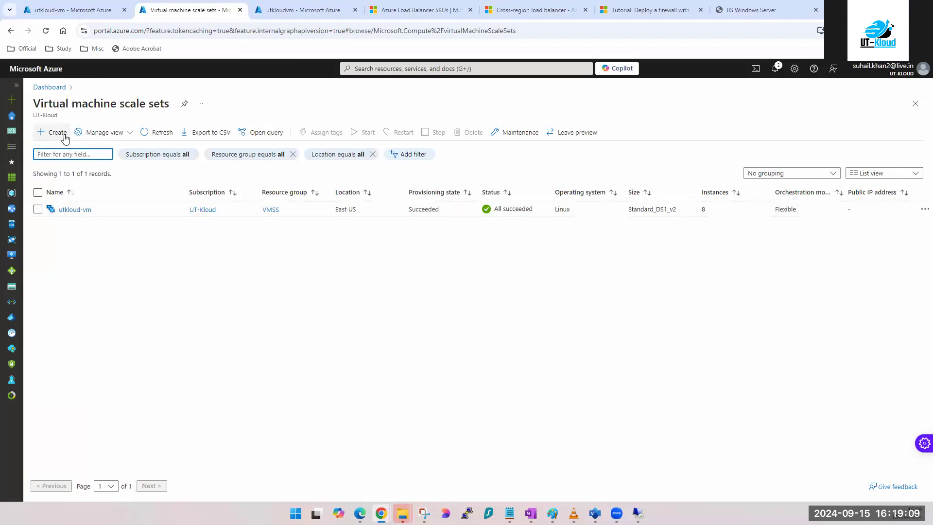
left_click(49, 132)
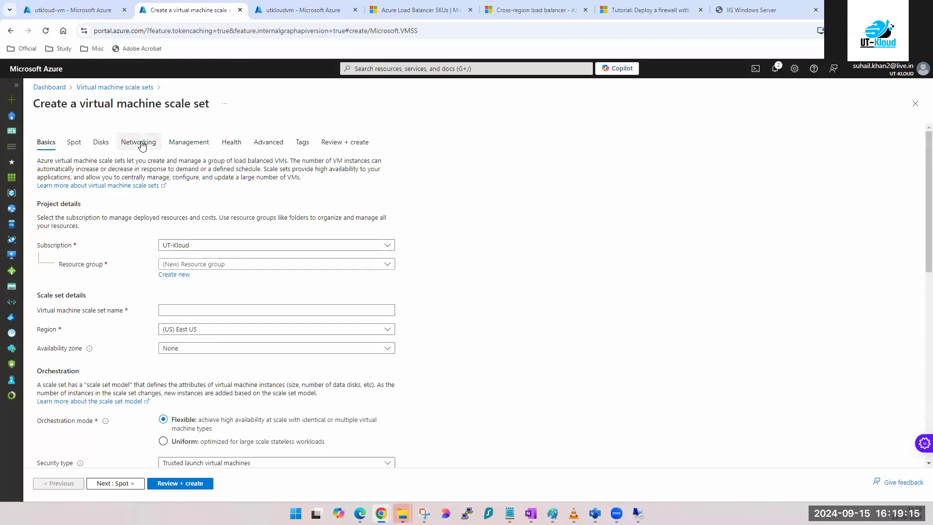
left_click(140, 143)
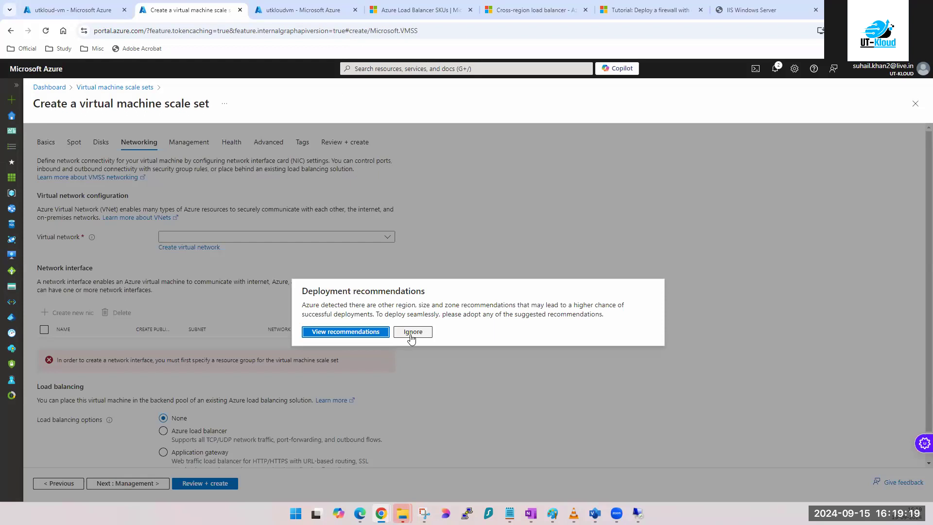
left_click(412, 332)
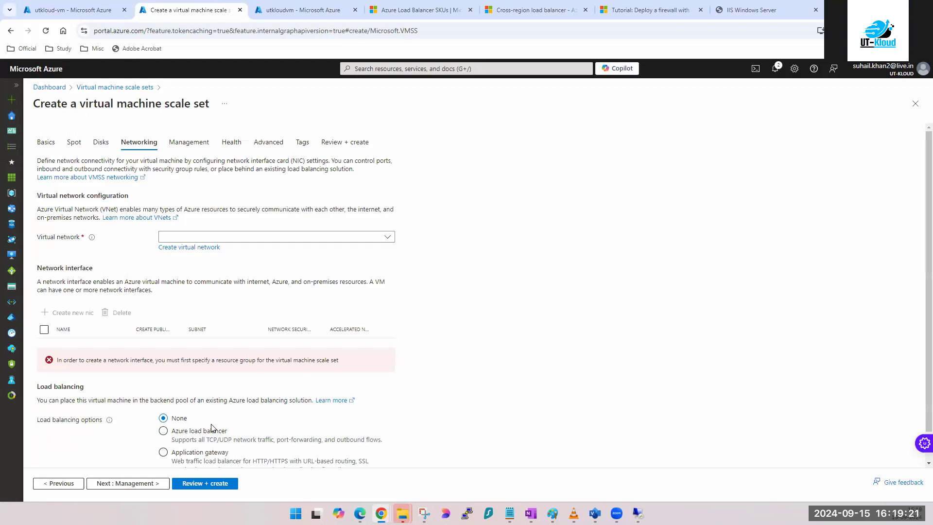
Step: Choose Azure load balancer as the load balancing option, review its settings and discard the new scale set
left_click(196, 432)
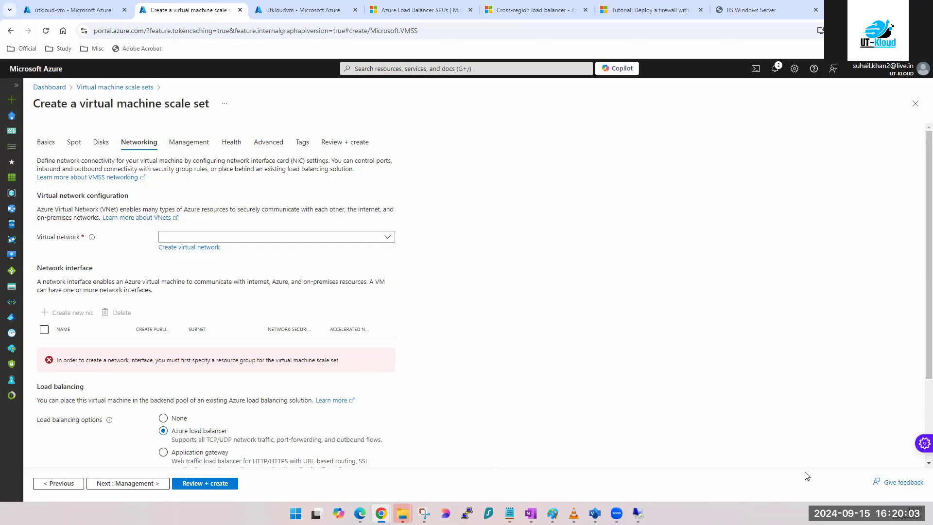
scroll(756, 372, "down", 2)
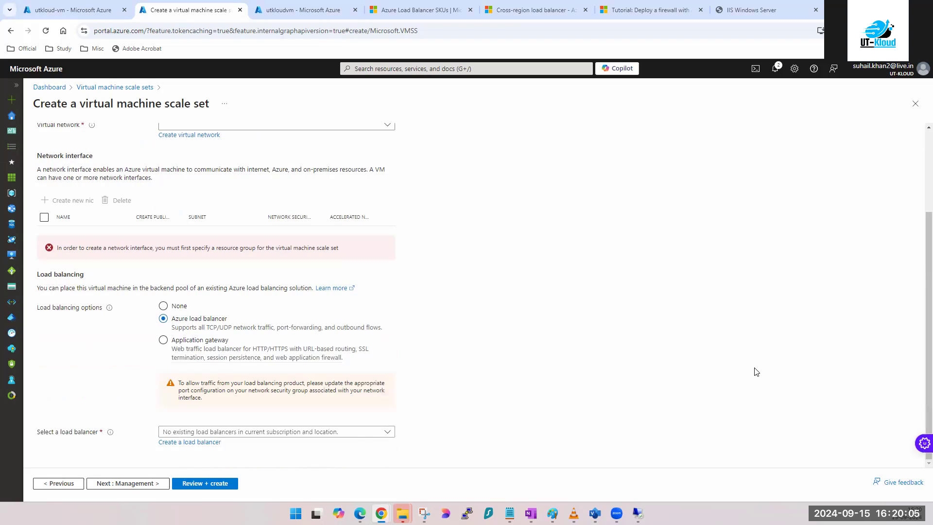
scroll(756, 372, "up", 2)
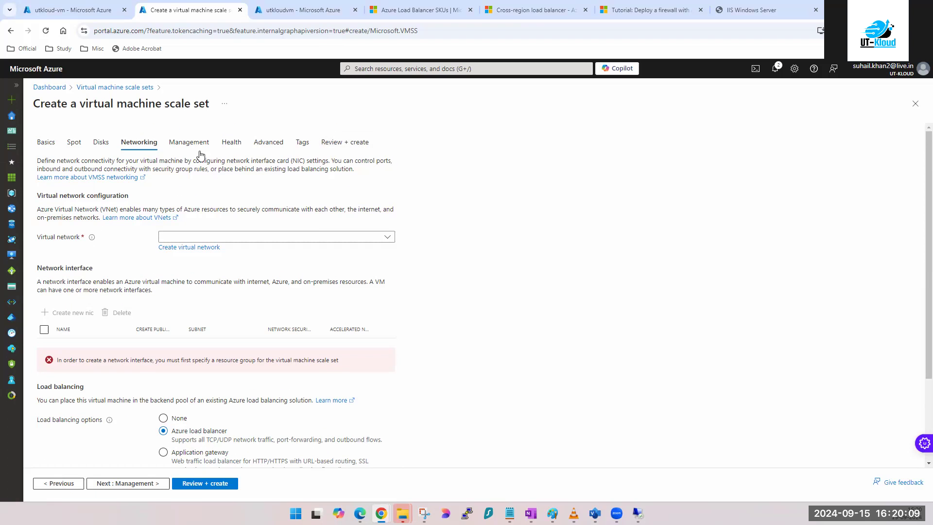
left_click(915, 104)
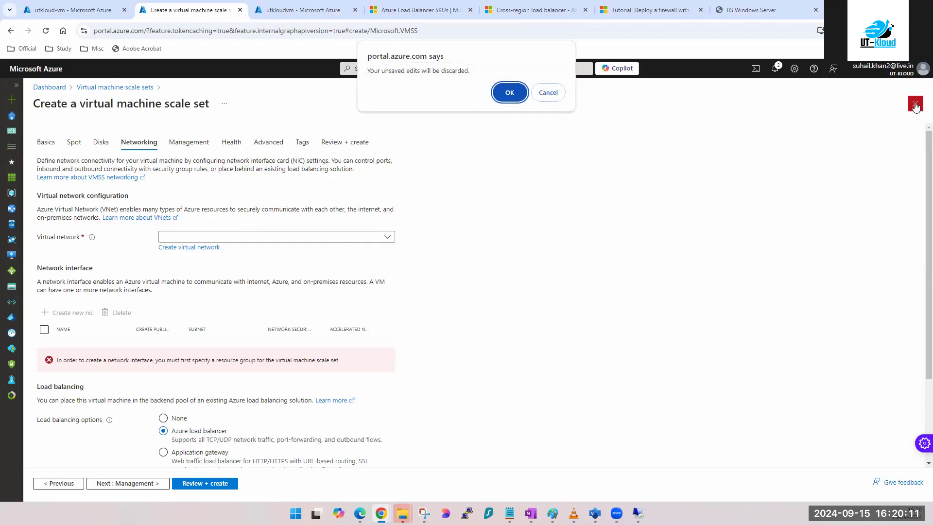
left_click(516, 104)
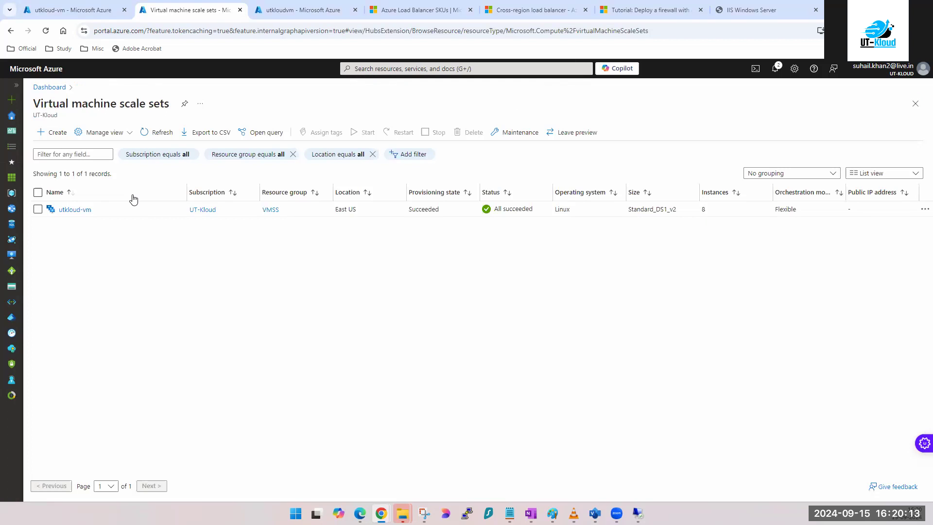
Step: Open the VMSS resource group and fill in its deletion form with force delete enabled and VMSS as the confirmation name
left_click(271, 215)
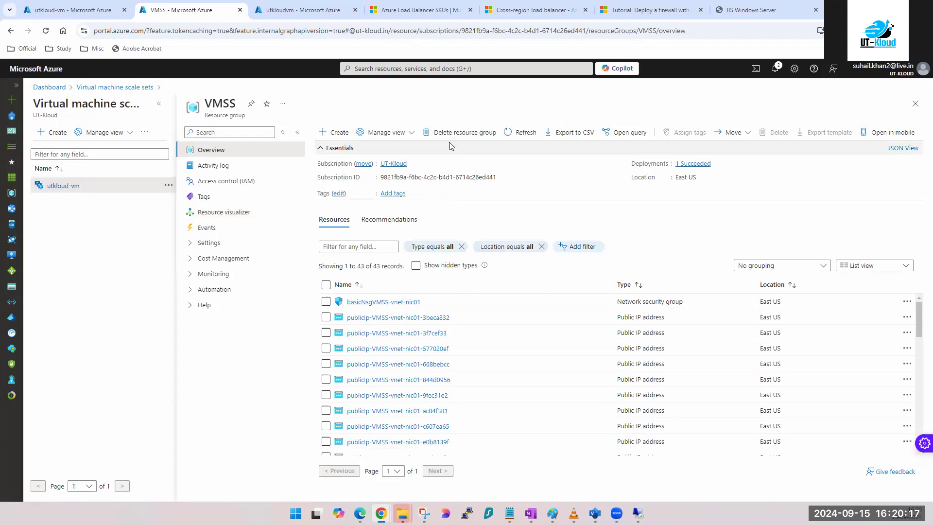
left_click(455, 140)
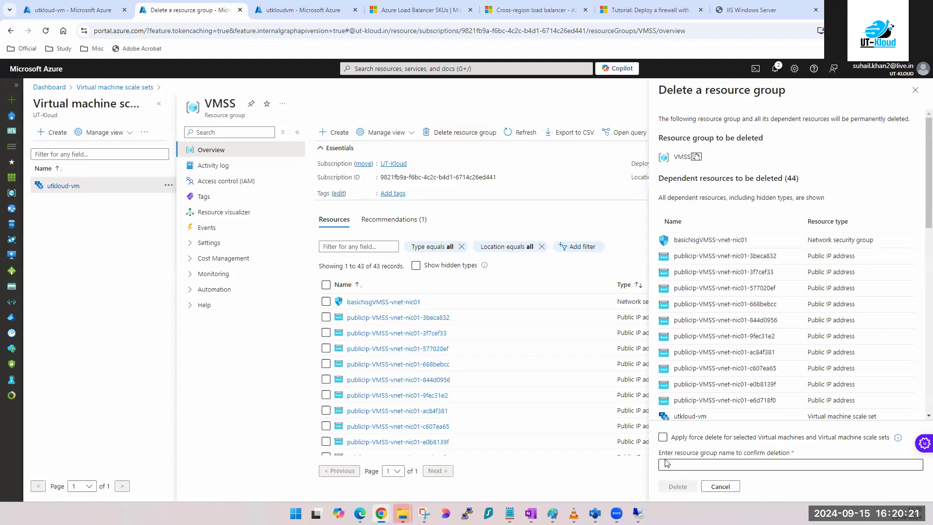
left_click(663, 437)
left_click(681, 464)
type("VMSS")
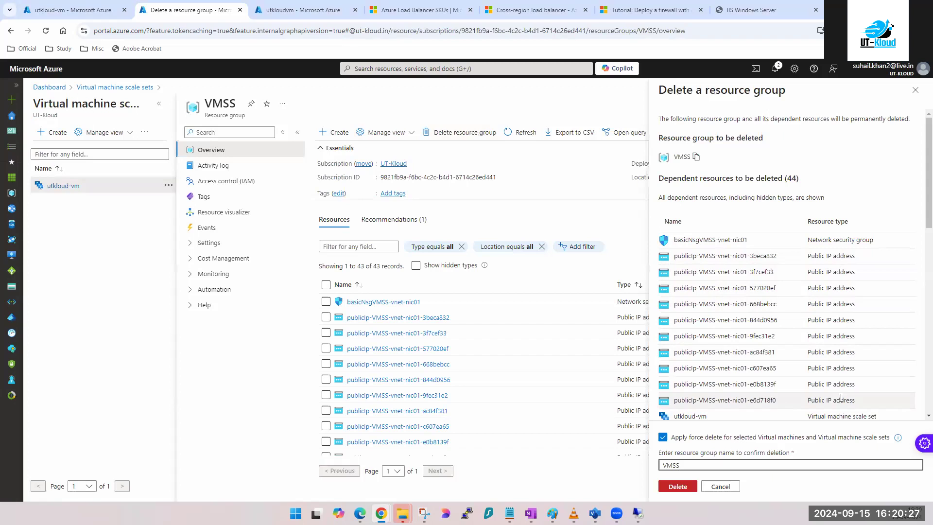
Step: Start another new virtual machine scale set and go to its networking settings, ignoring the deployment recommendations
left_click(383, 68)
left_click(379, 199)
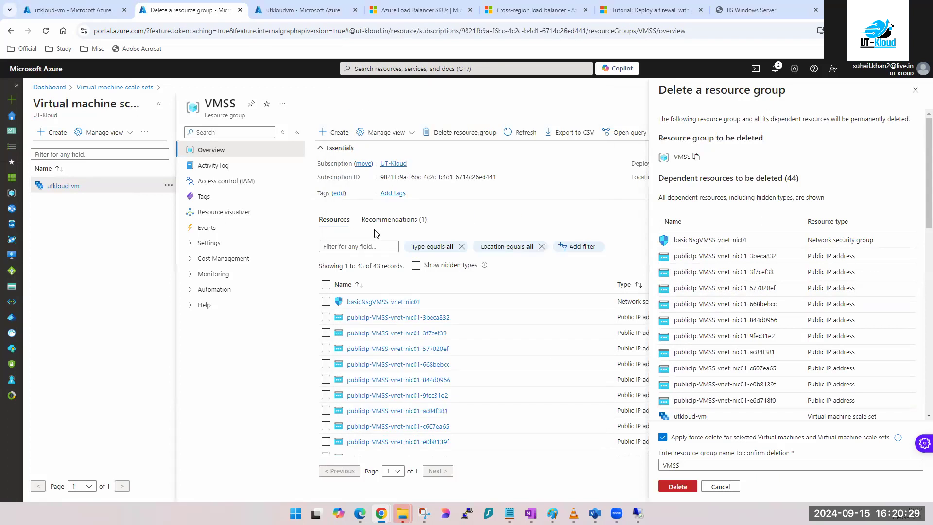
left_click(53, 133)
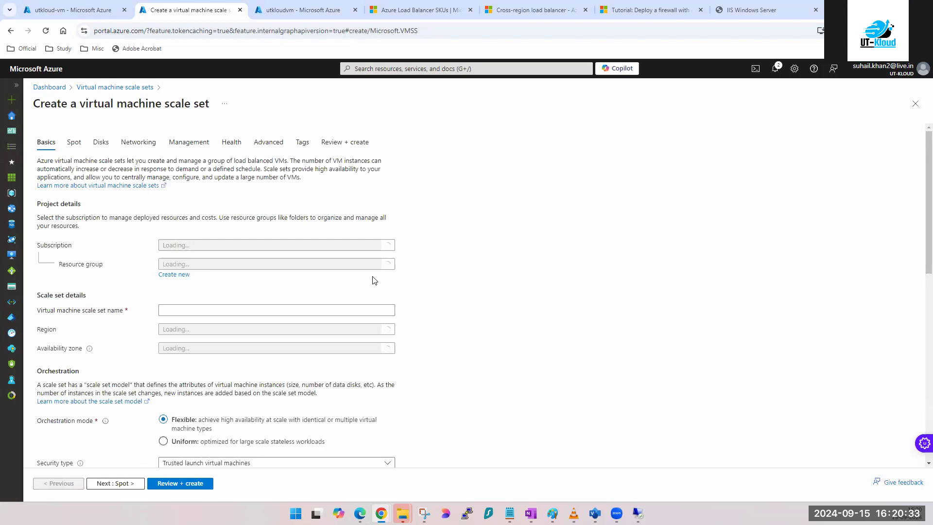
scroll(374, 271, "down", 3)
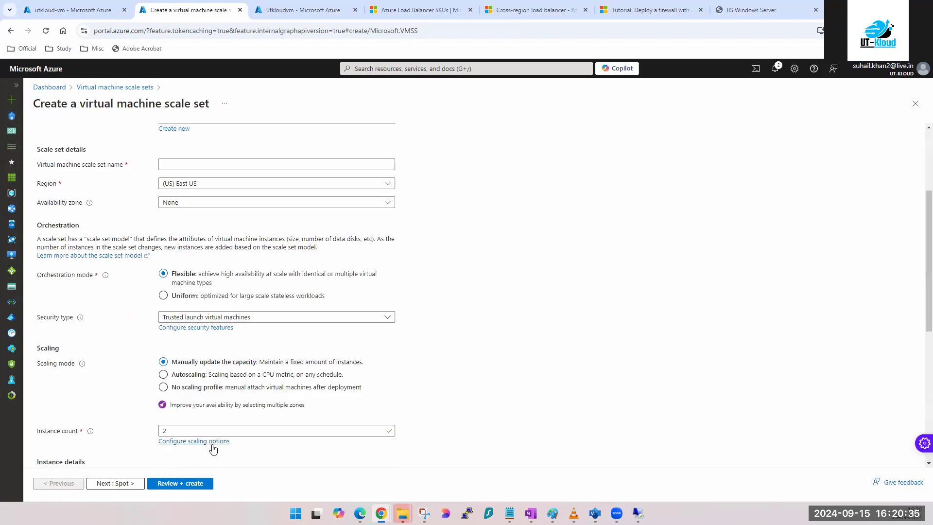
left_click(107, 485)
left_click(414, 332)
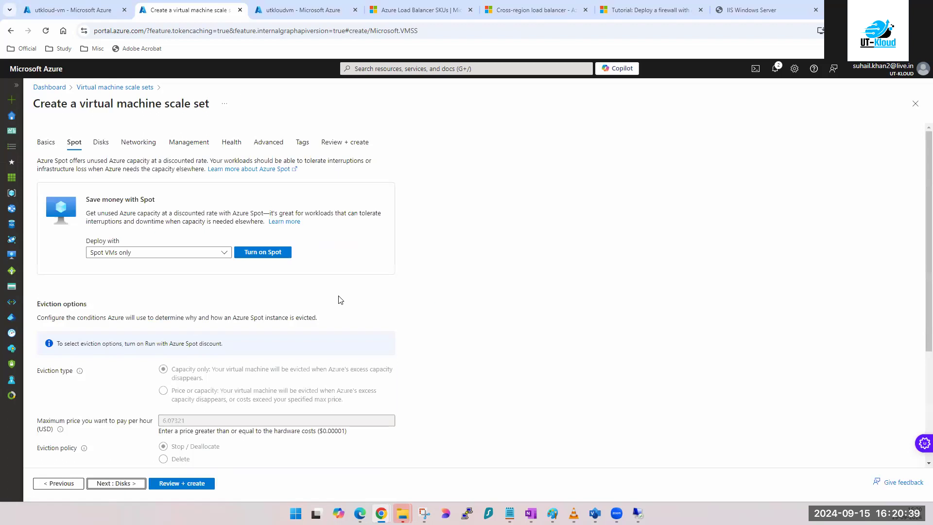
left_click(151, 148)
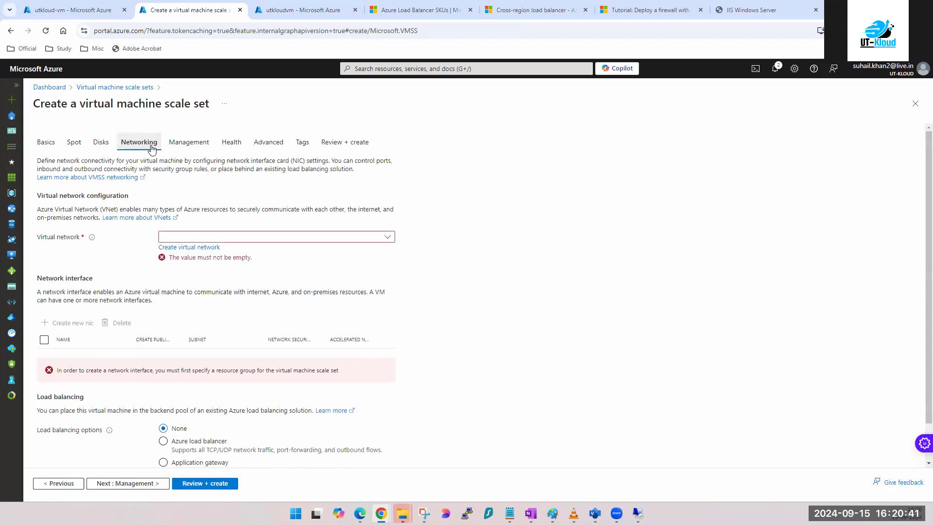
Step: Select VMSS-vnet as the virtual network for the new scale set and review the load balancing options
scroll(248, 279, "down", 1)
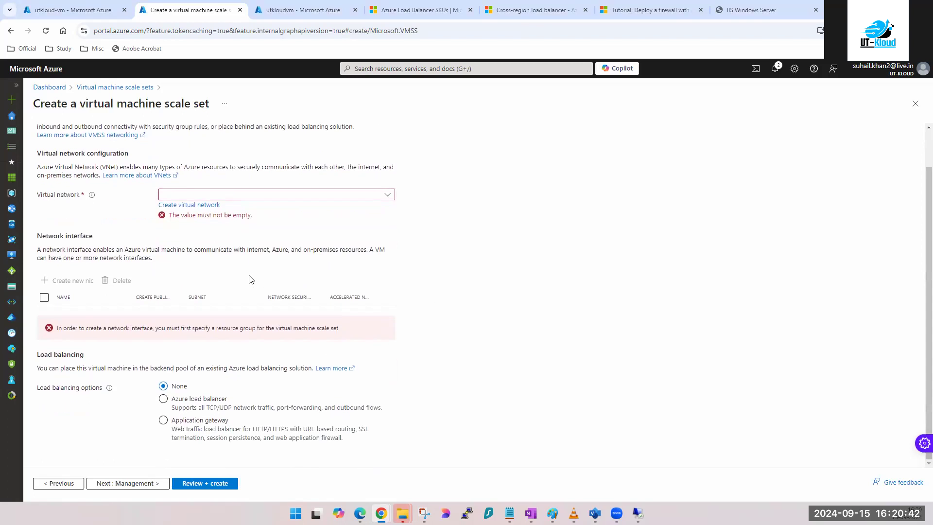
scroll(225, 236, "up", 1)
left_click(228, 237)
left_click(194, 287)
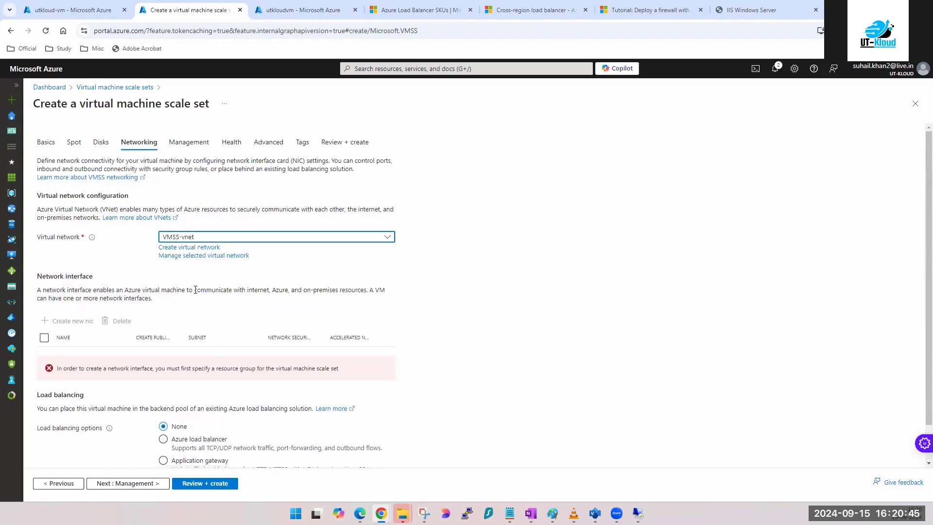
scroll(187, 362, "down", 1)
scroll(187, 401, "up", 1)
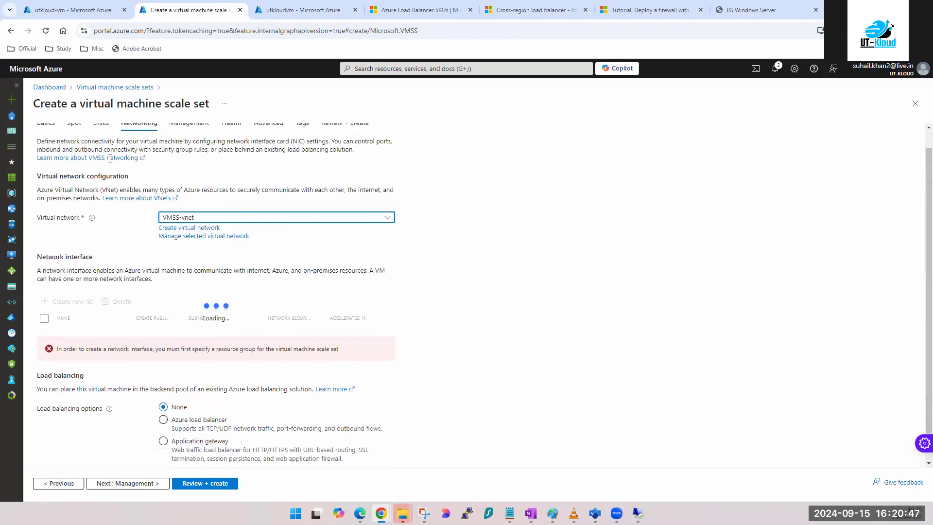
Step: Review the new scale set's Basics, Spot and Disks settings, including the encryption, OS disk and data disk options
left_click(41, 141)
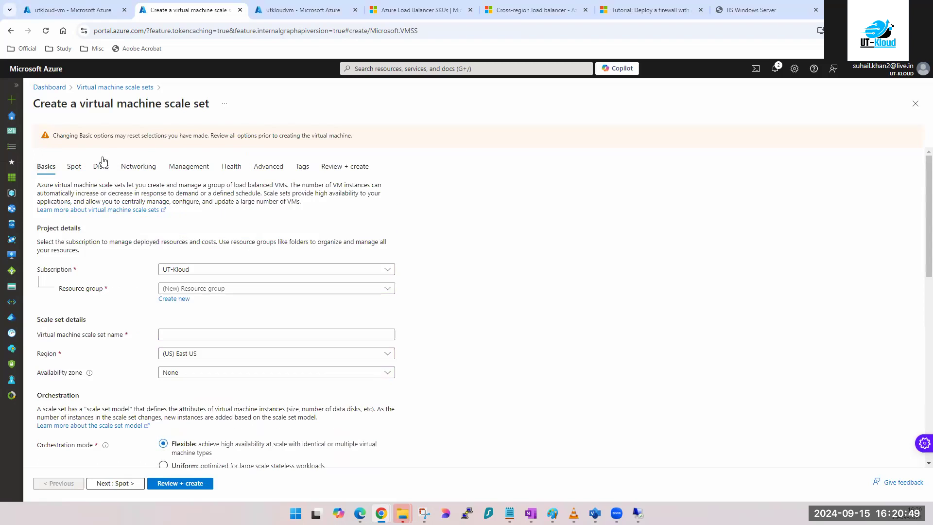
left_click(74, 166)
left_click(101, 143)
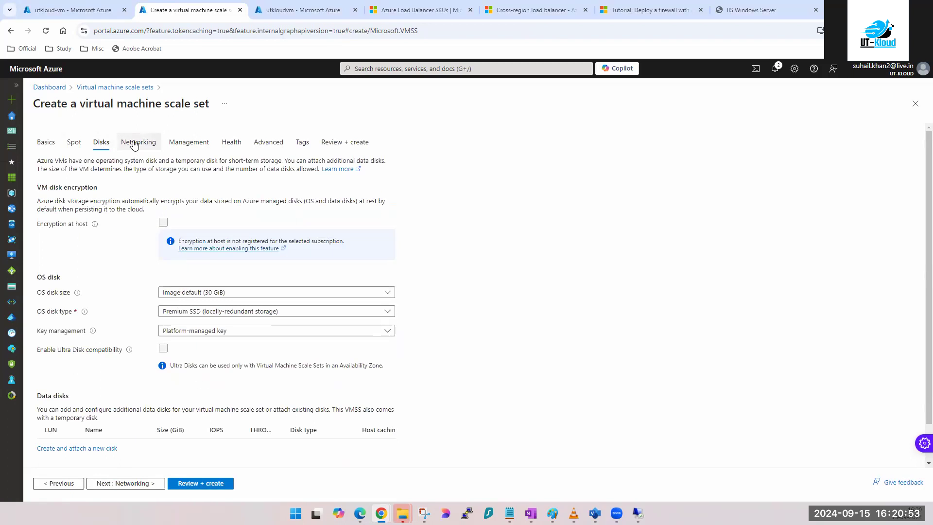
scroll(155, 195, "down", 1)
scroll(169, 214, "up", 1)
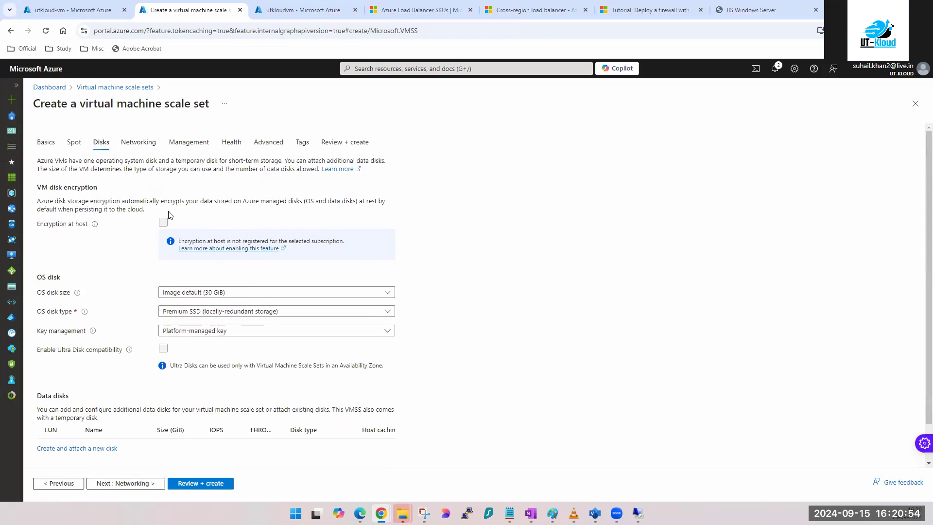
Step: Review the new scale set's networking and load balancing settings, and discard the unsaved scale set
left_click(139, 142)
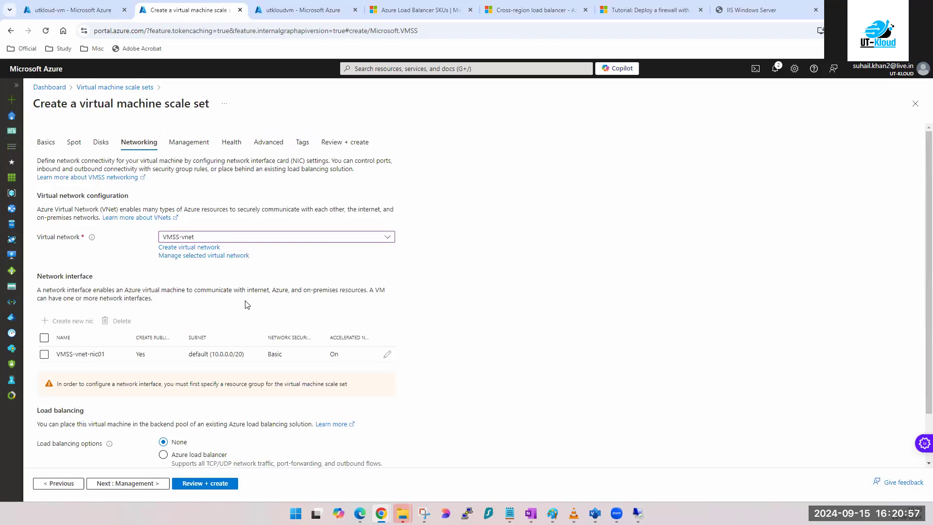
scroll(246, 304, "down", 1)
scroll(246, 303, "up", 1)
left_click(915, 103)
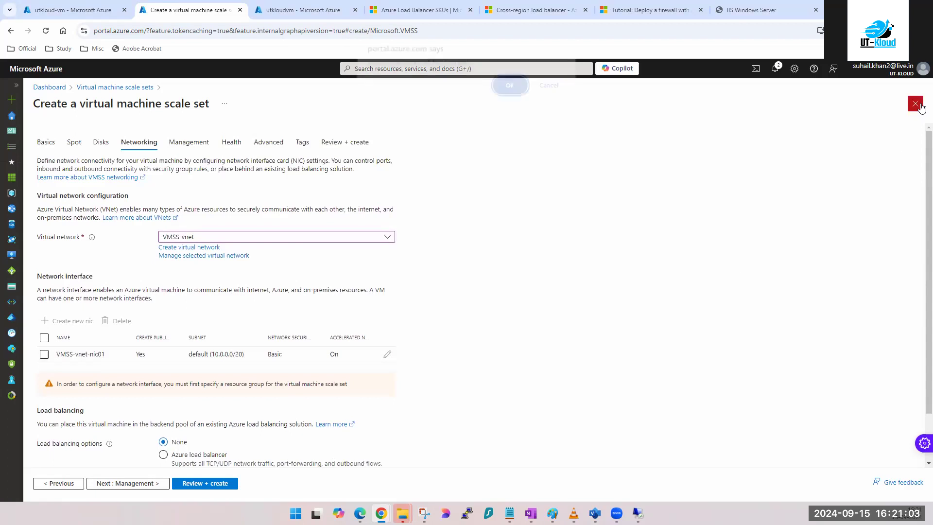
left_click(500, 99)
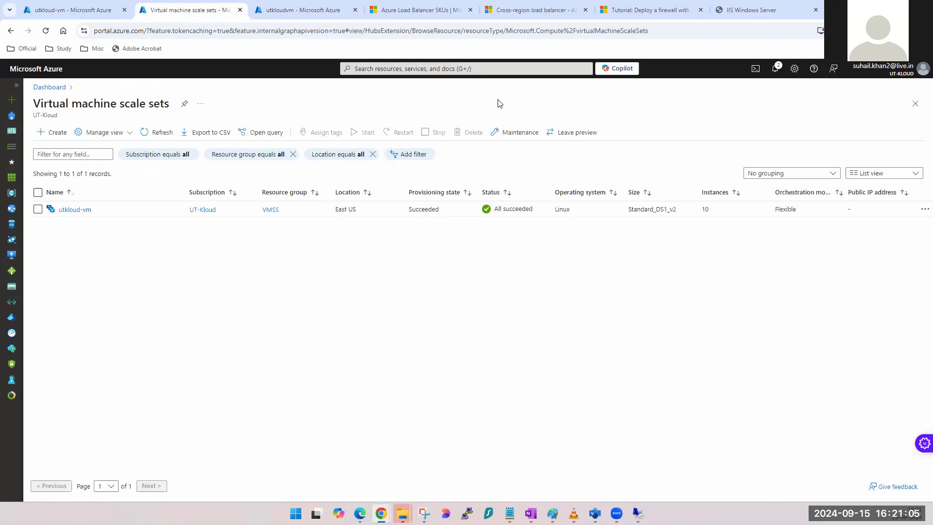